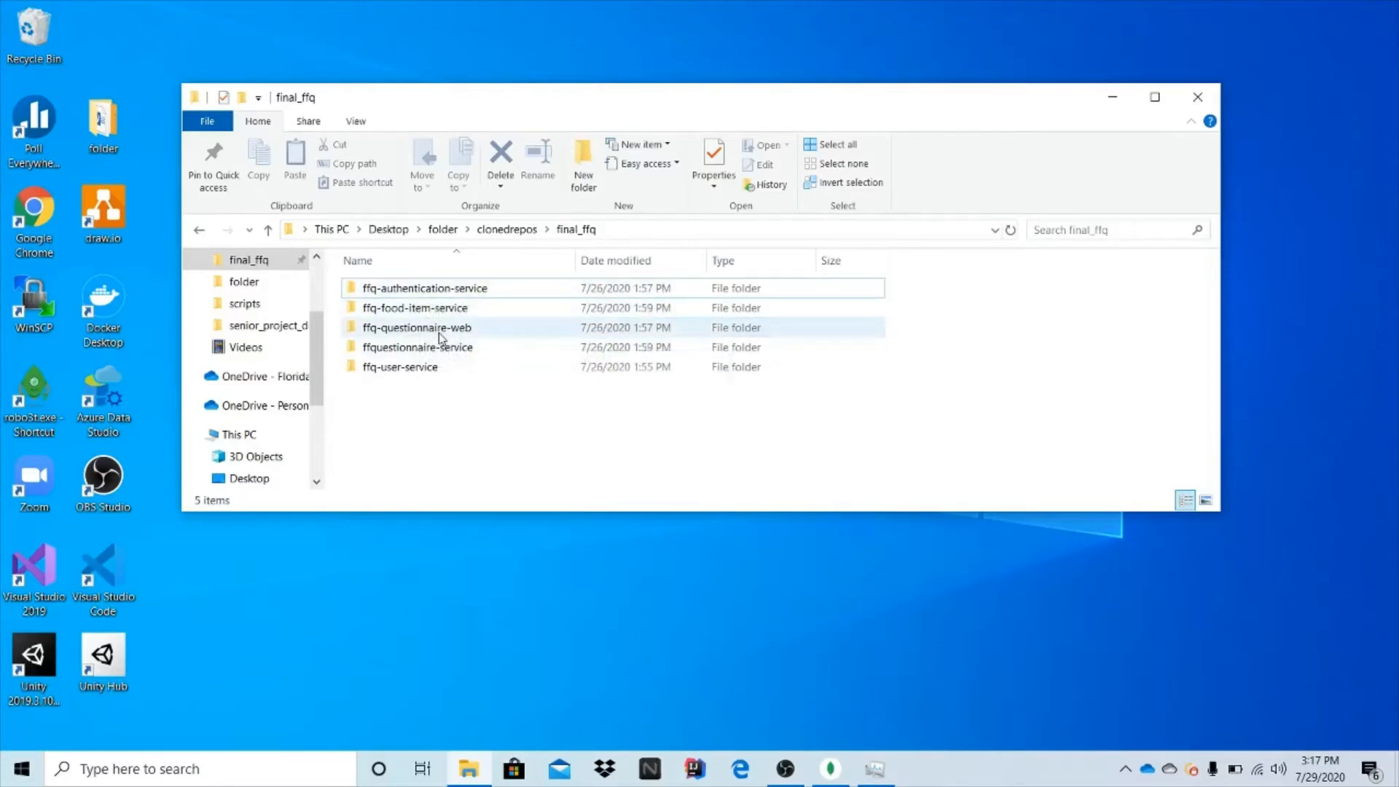
- Open a command prompt in the ffq-user-service folder
double_click(421, 370)
left_click(755, 224)
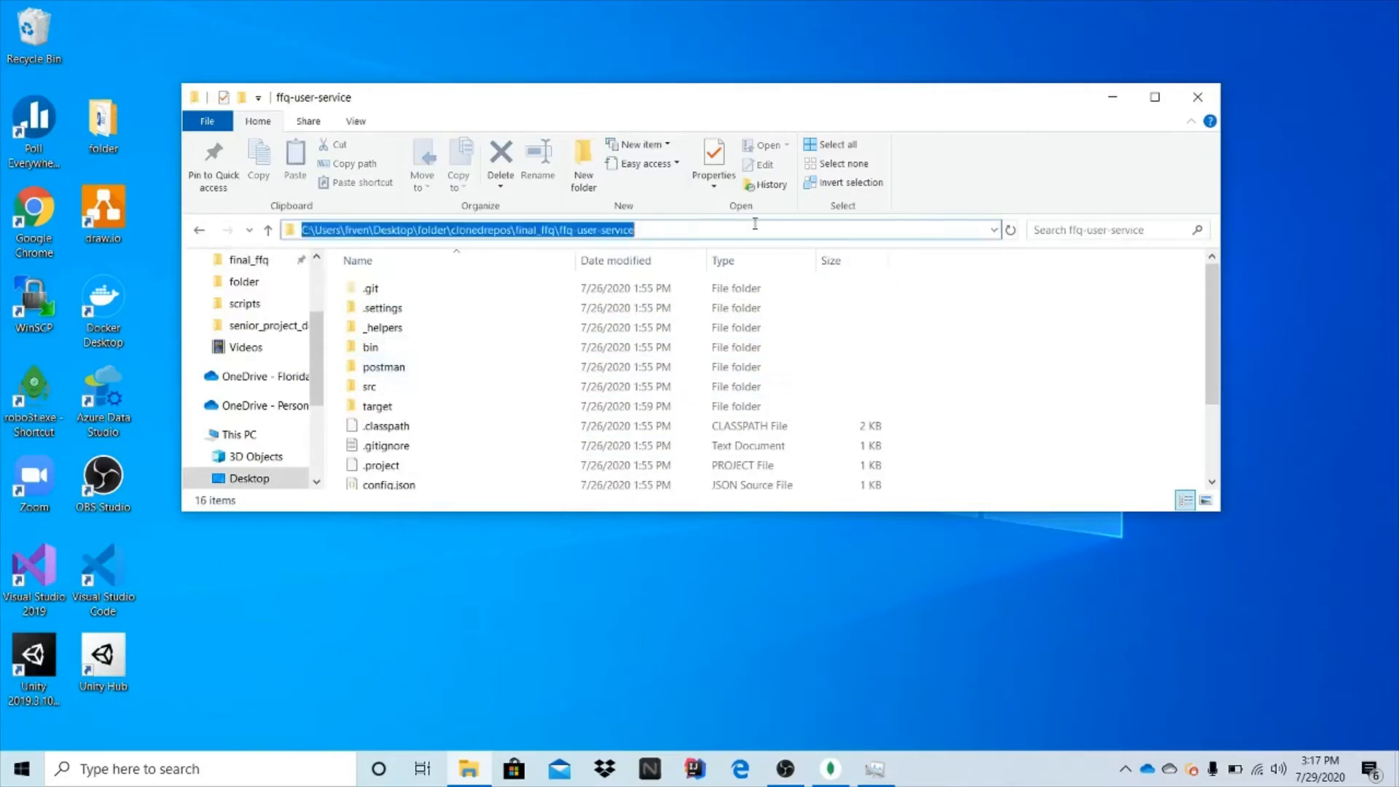
type("cmd")
key("Return")
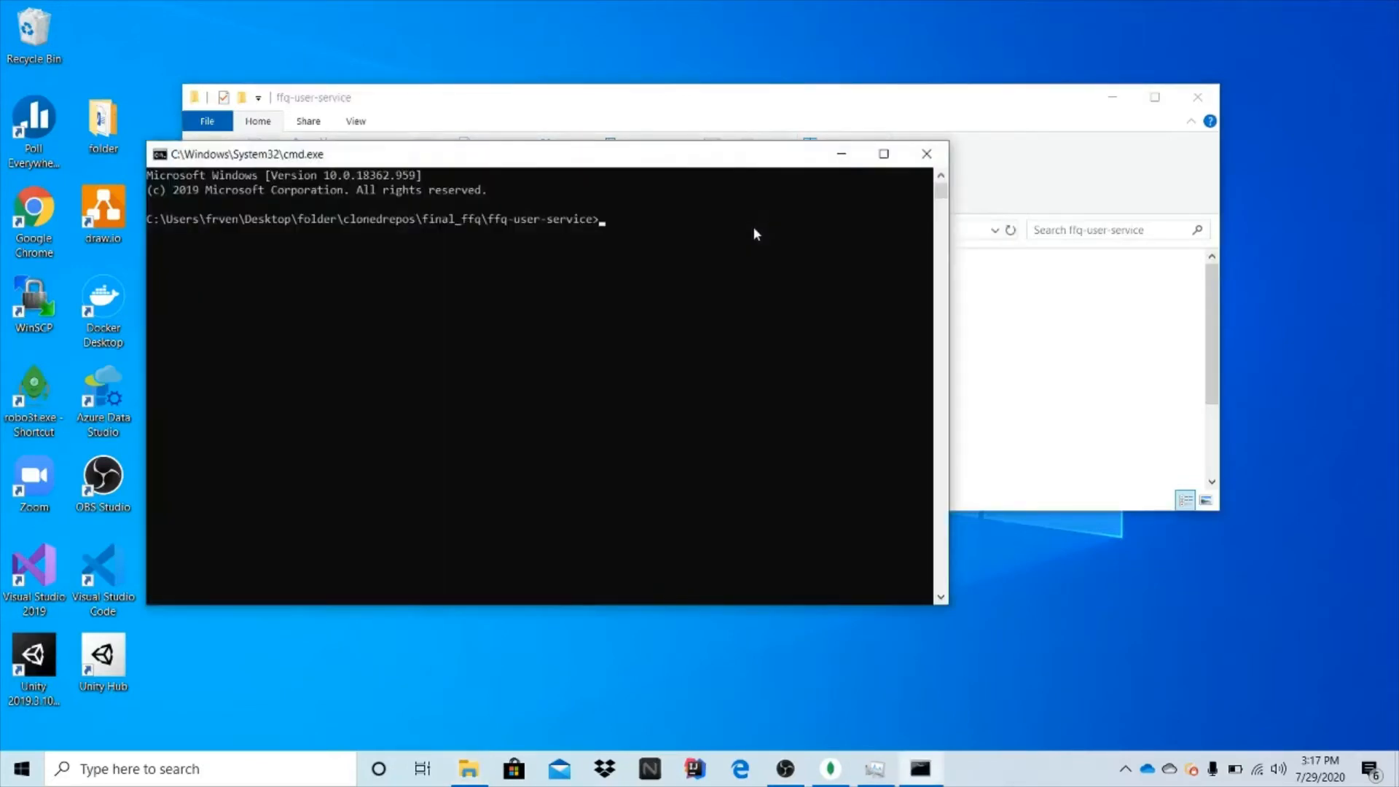
- Enter mvn spring-boot:run for the user service, copy the command text, run it and minimize the console
type("mvn spring-boot:run")
key("ctrl+shift+Left")
key("ctrl+shift+Left")
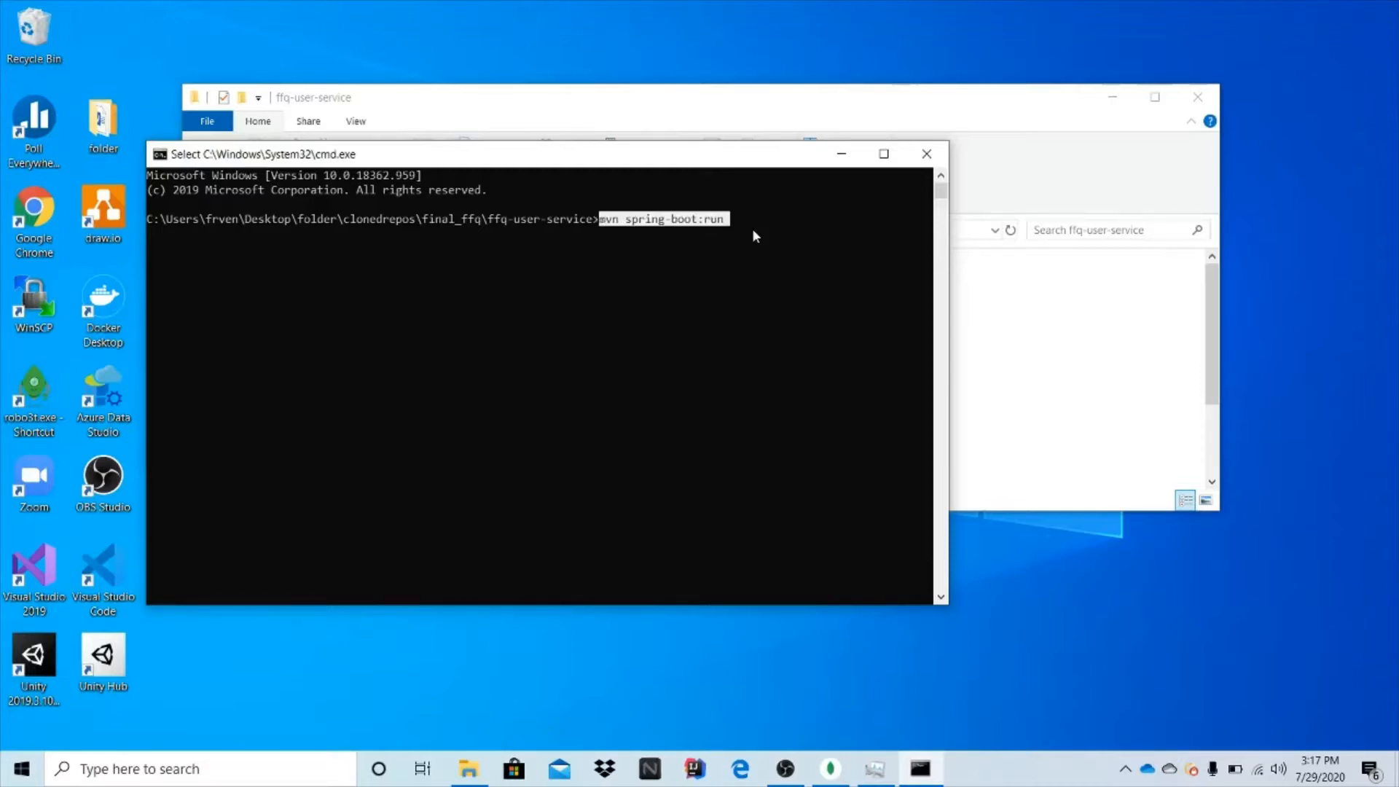
key("ctrl+c")
key("Return")
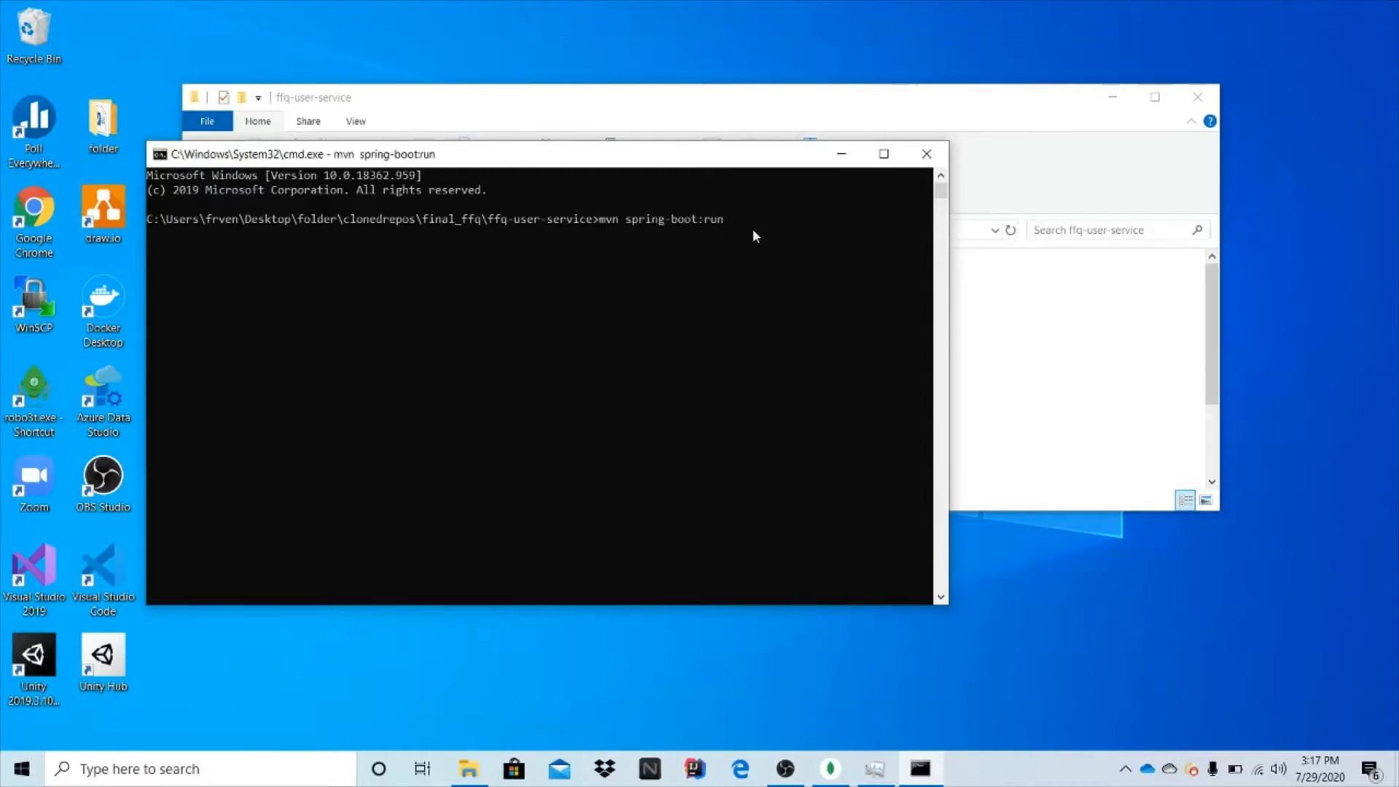
left_click(841, 153)
- Start the ffquestionnaire-service with mvn spring-boot:run from a command prompt in its folder in final_ffq, and minimize the console
left_click(586, 230)
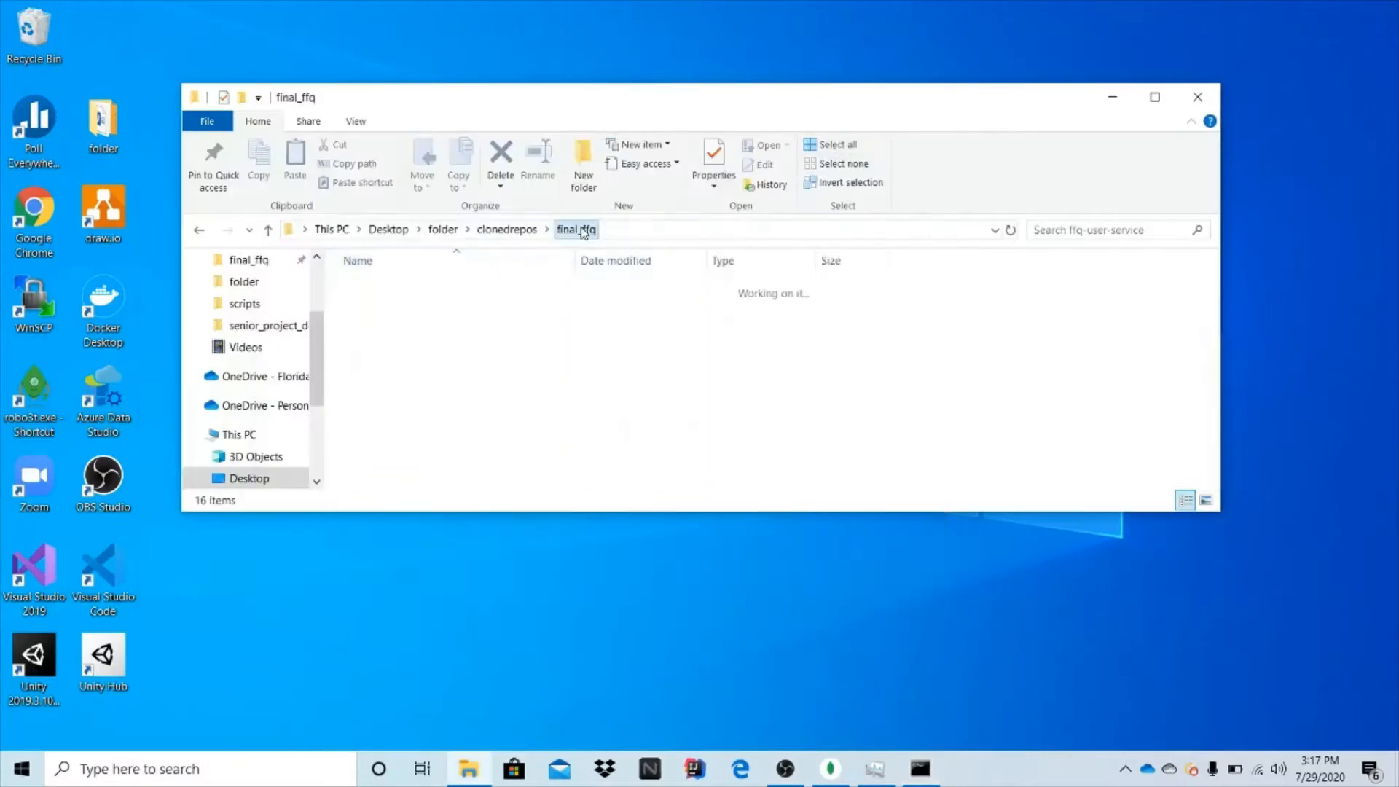
double_click(459, 347)
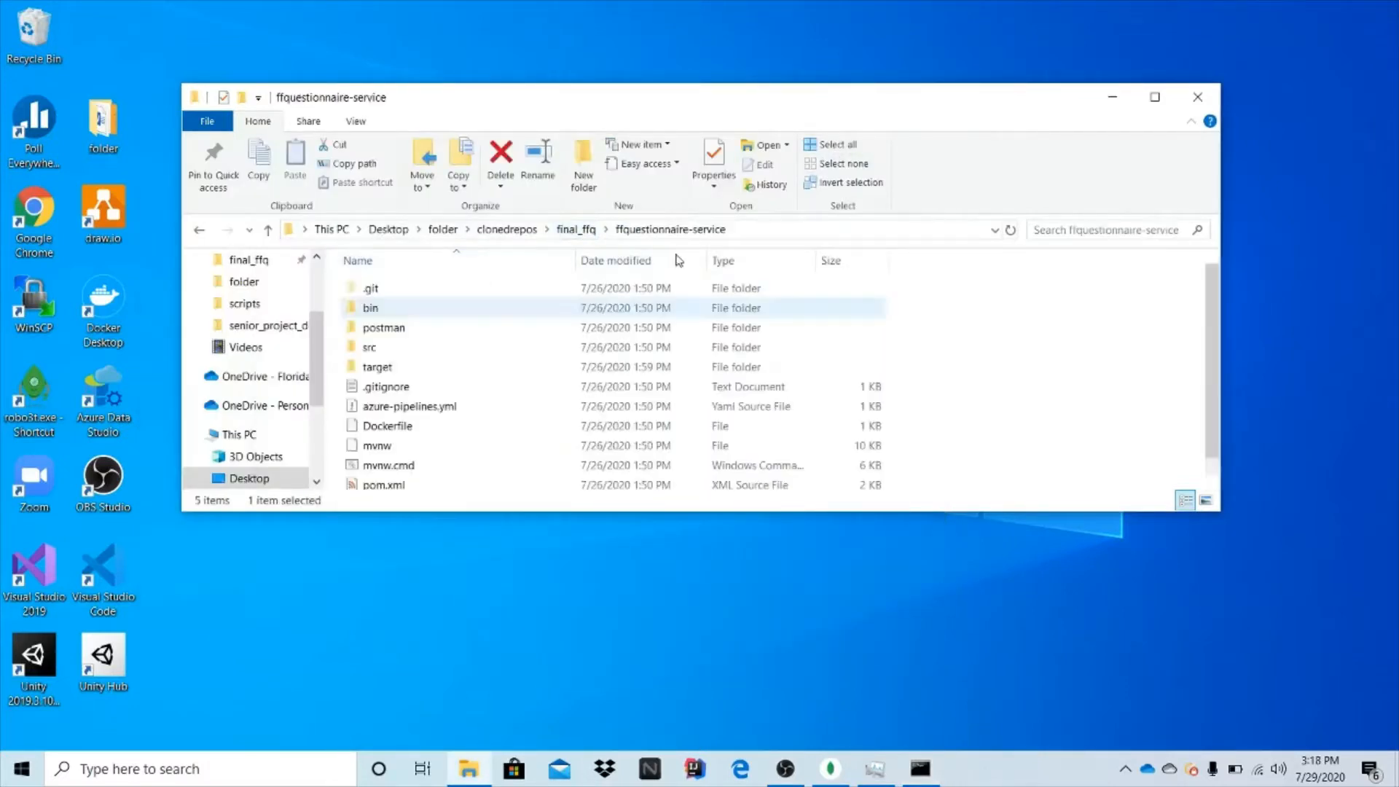
left_click(772, 232)
type("cmd")
key("Down")
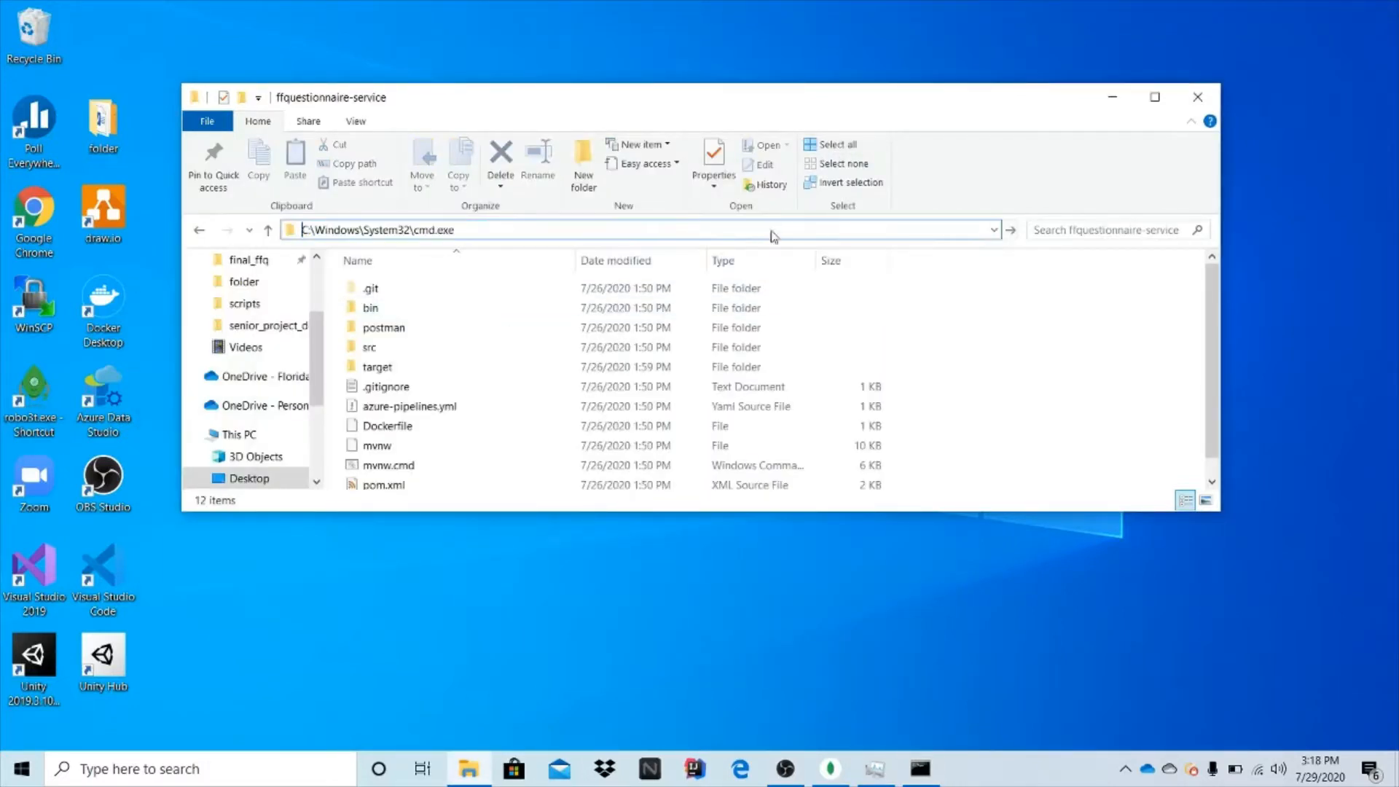
key("Return")
type("mvn spring-boot:run")
key("Return")
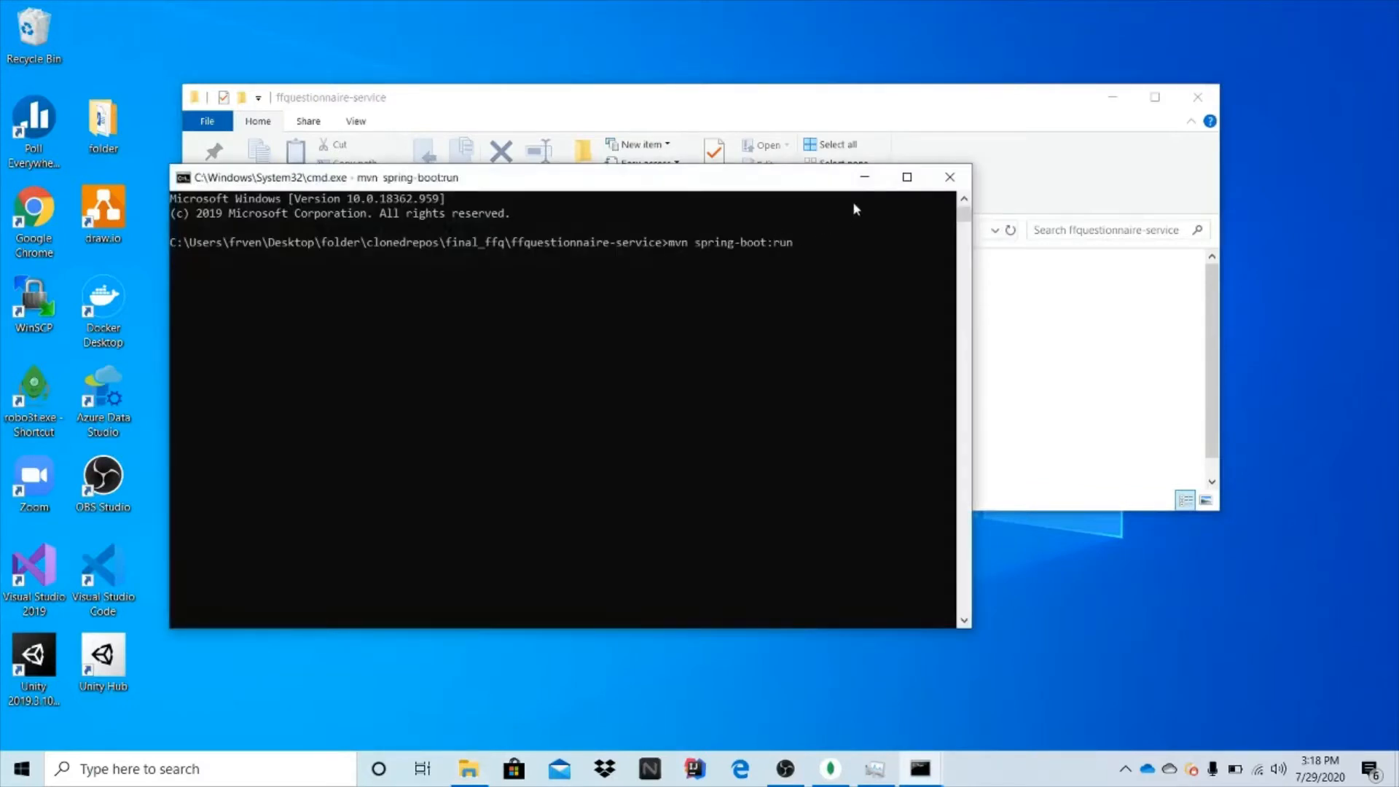
left_click(865, 177)
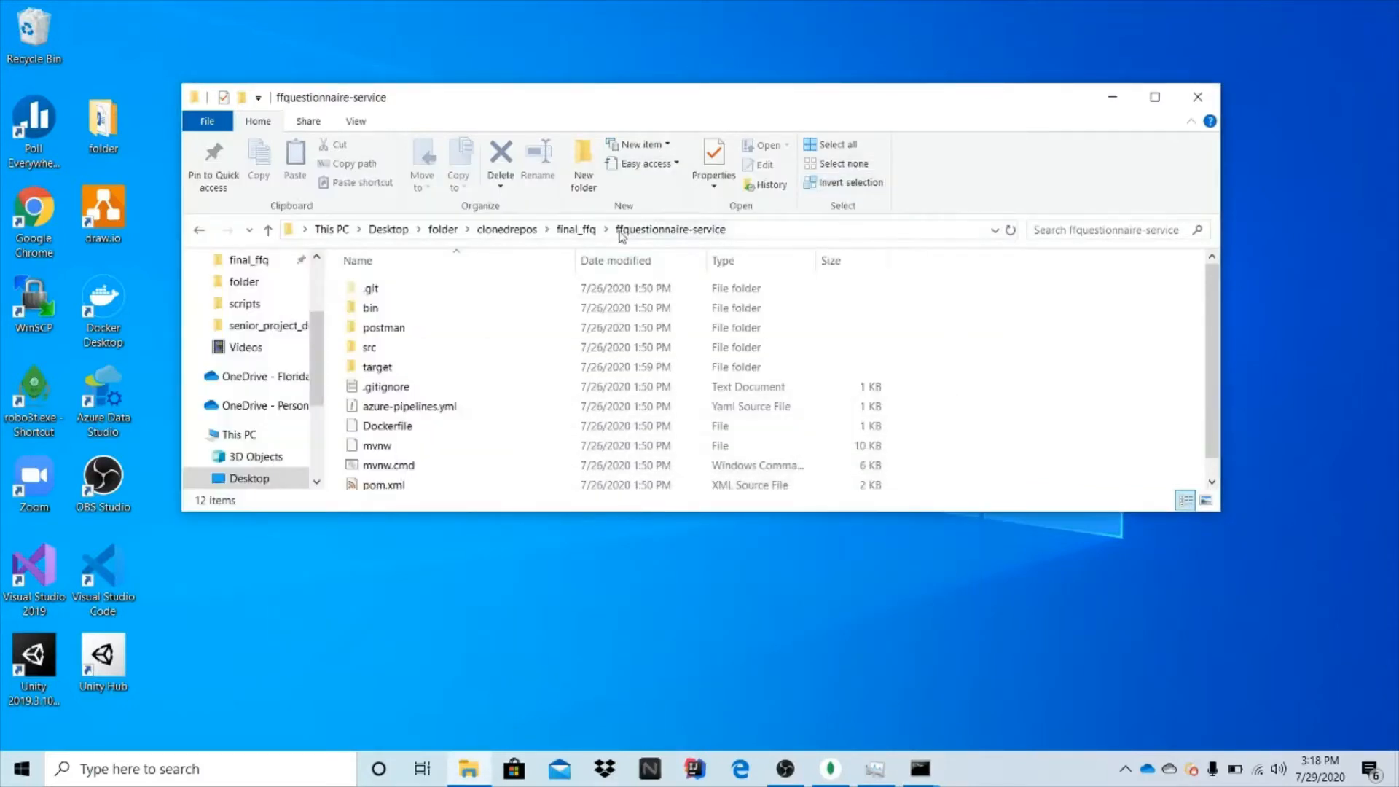
- Start the ffq-food-item-service with mvn spring-boot:run from a command prompt in its folder in final_ffq
left_click(575, 230)
double_click(416, 308)
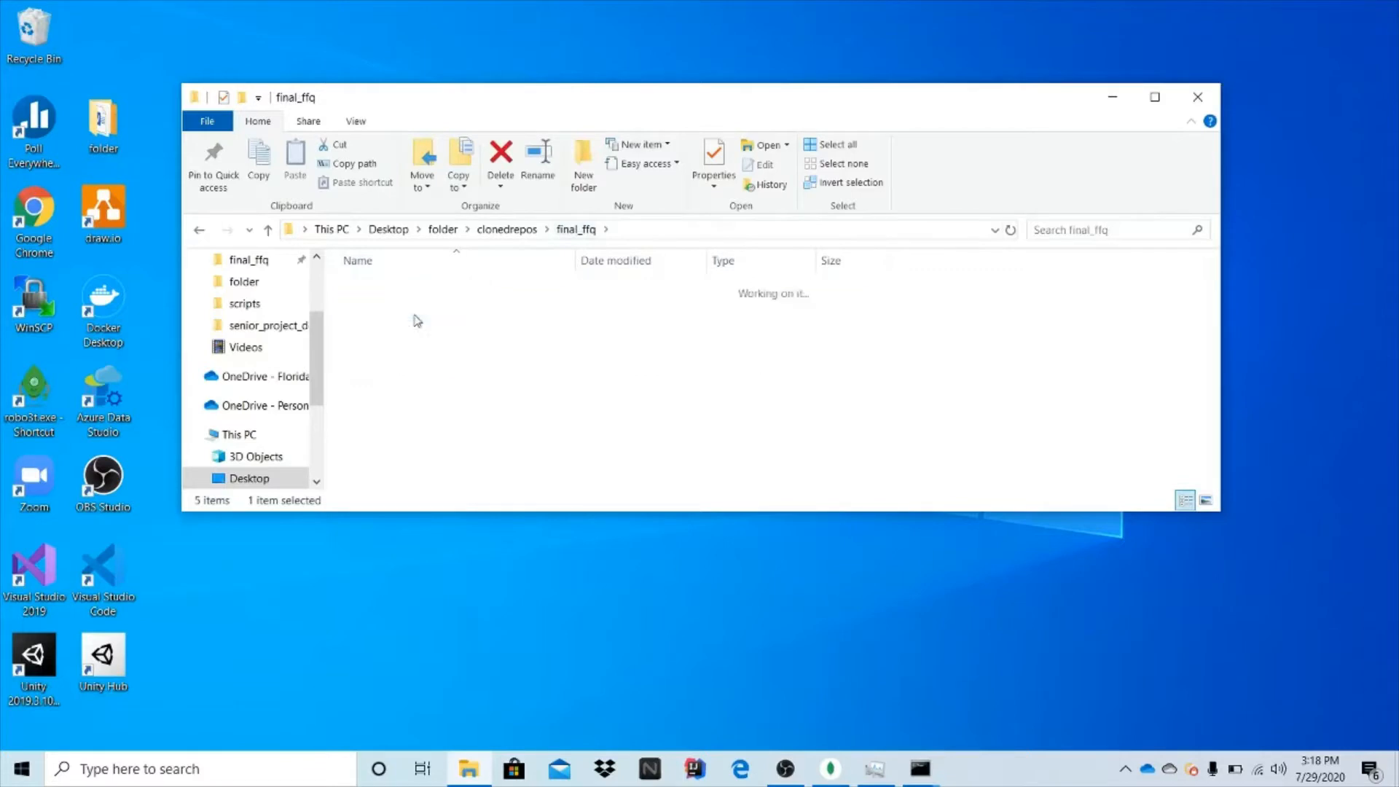
left_click(767, 231)
type("cmd")
key("Return")
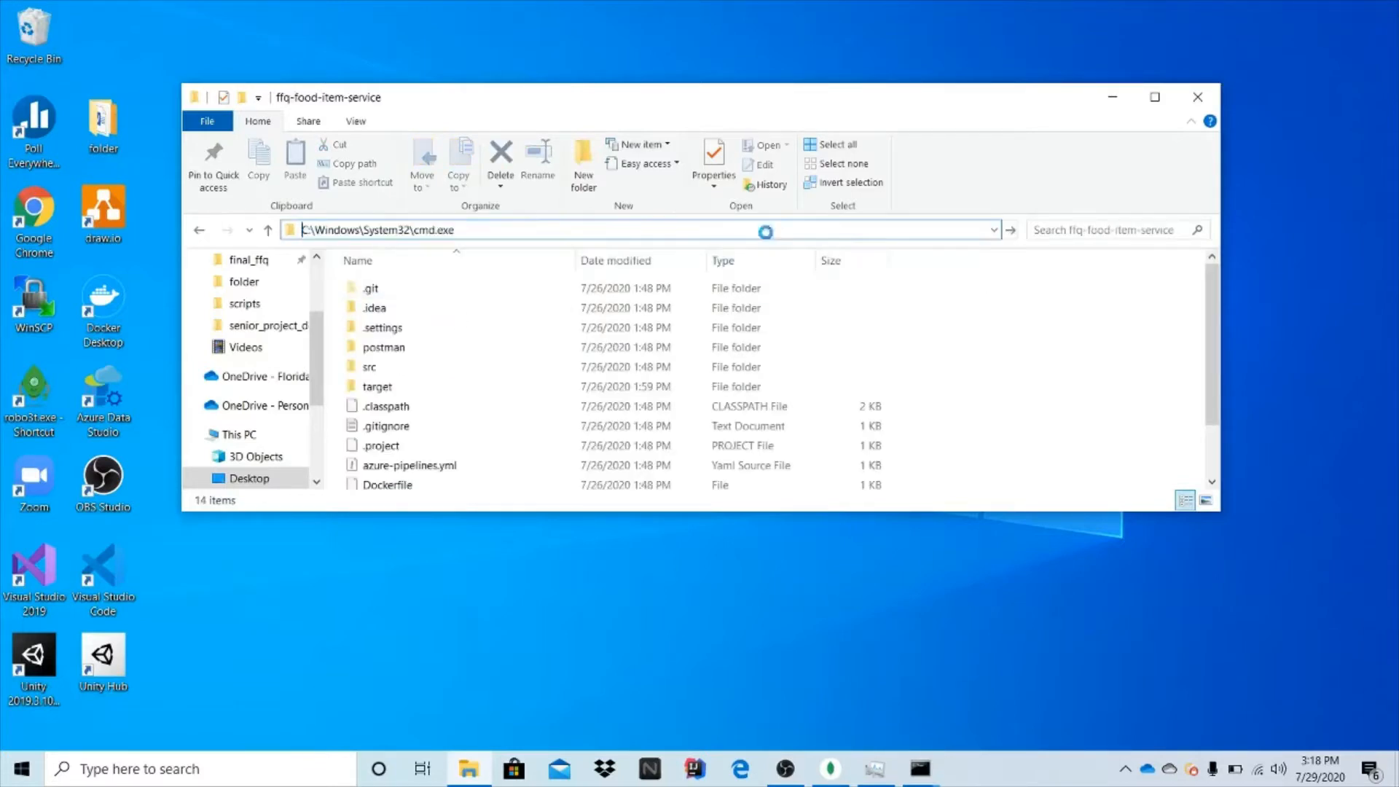
key("ctrl+v")
key("Return")
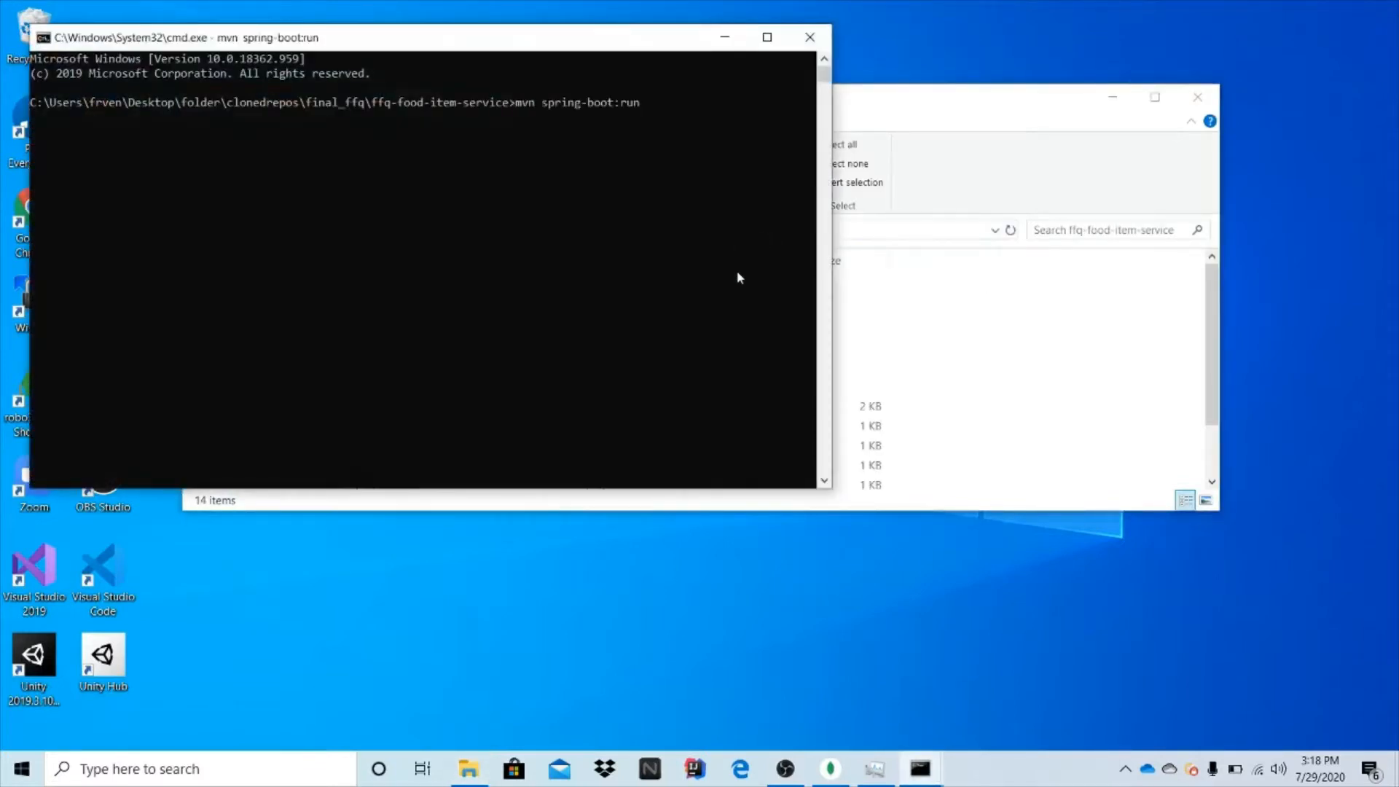
- Check the startup output of the user and food item service consoles and minimize them
mouse_move(920, 769)
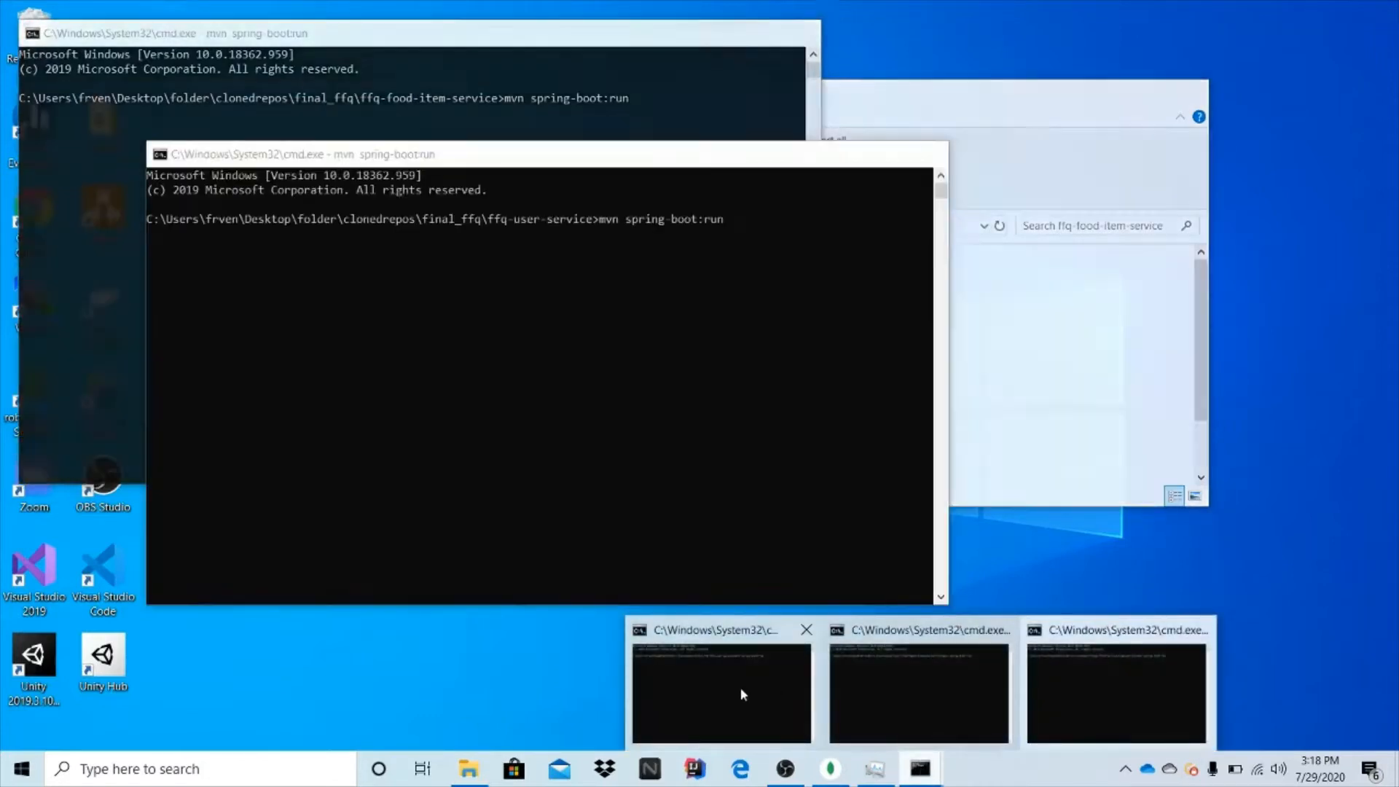
left_click(740, 688)
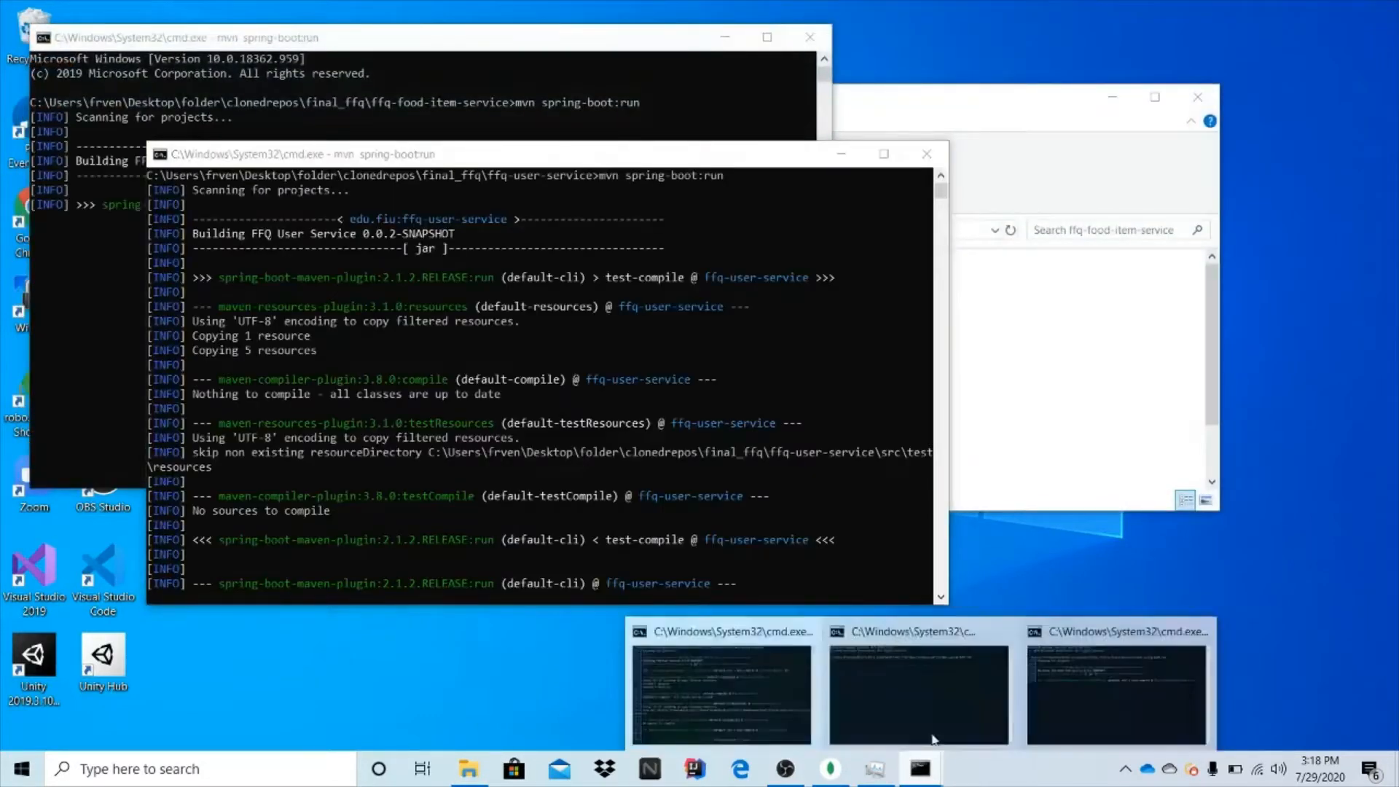
left_click(1051, 669)
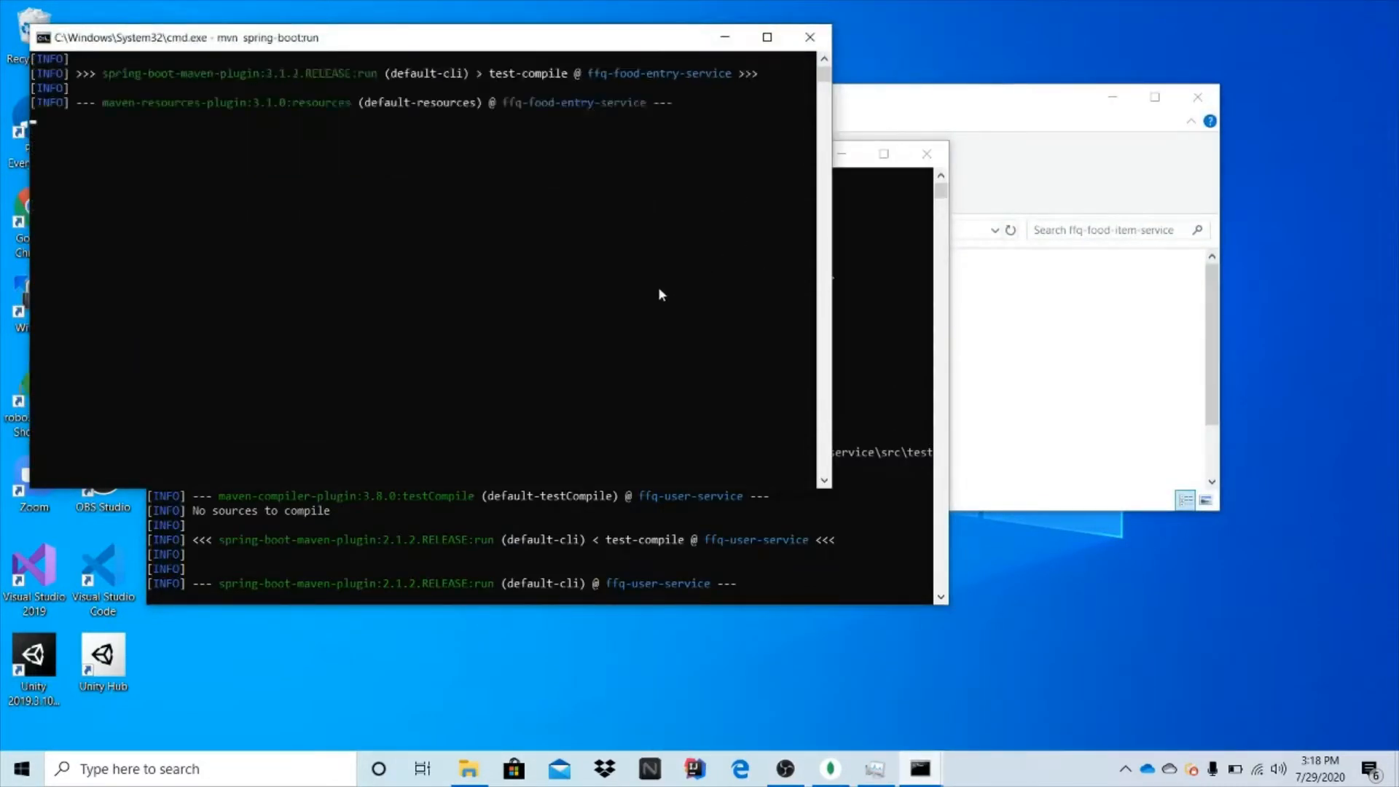
left_click(724, 38)
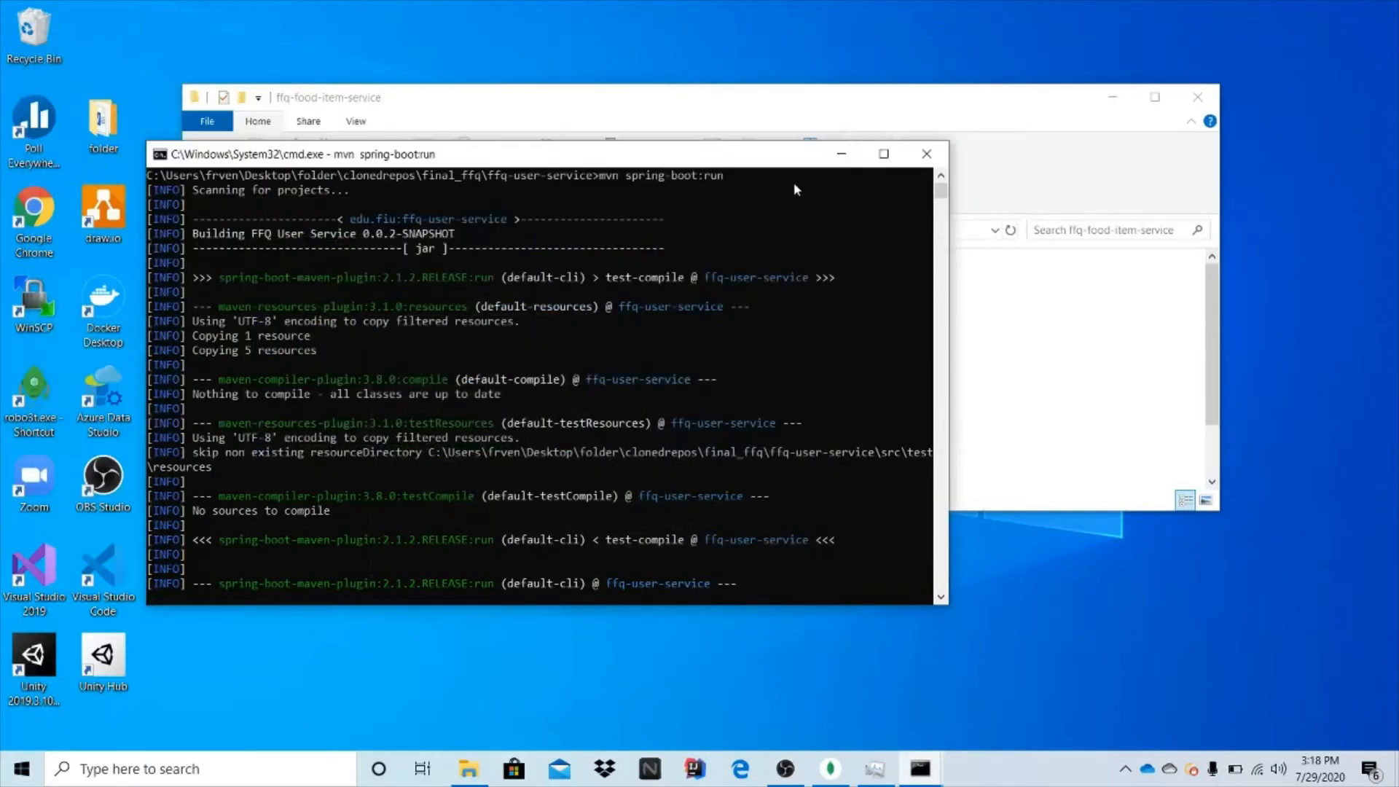
left_click(842, 154)
mouse_move(920, 768)
left_click(767, 689)
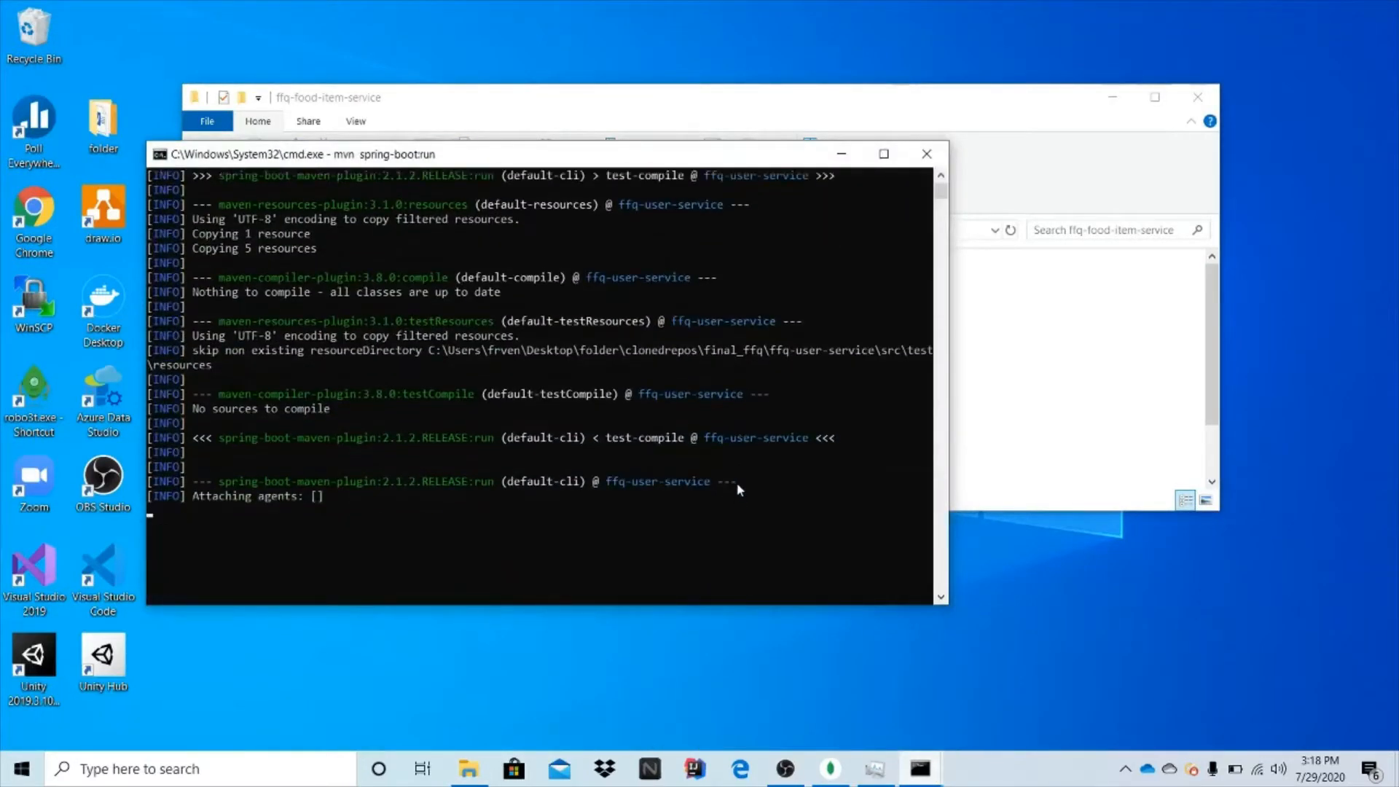
left_click(841, 154)
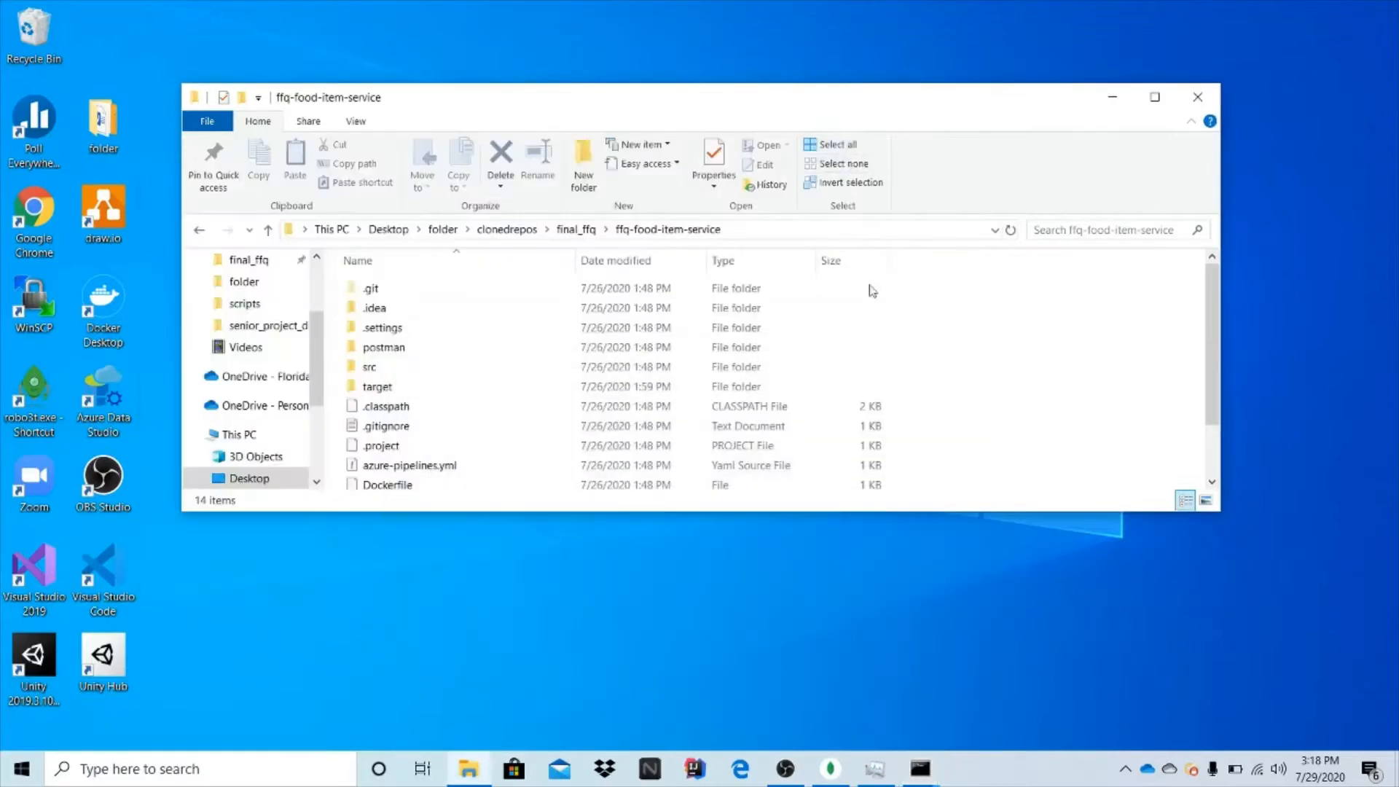
- Start the ffq-authentication-service with npm start from a command prompt in its folder in final_ffq, and minimize the console
left_click(576, 230)
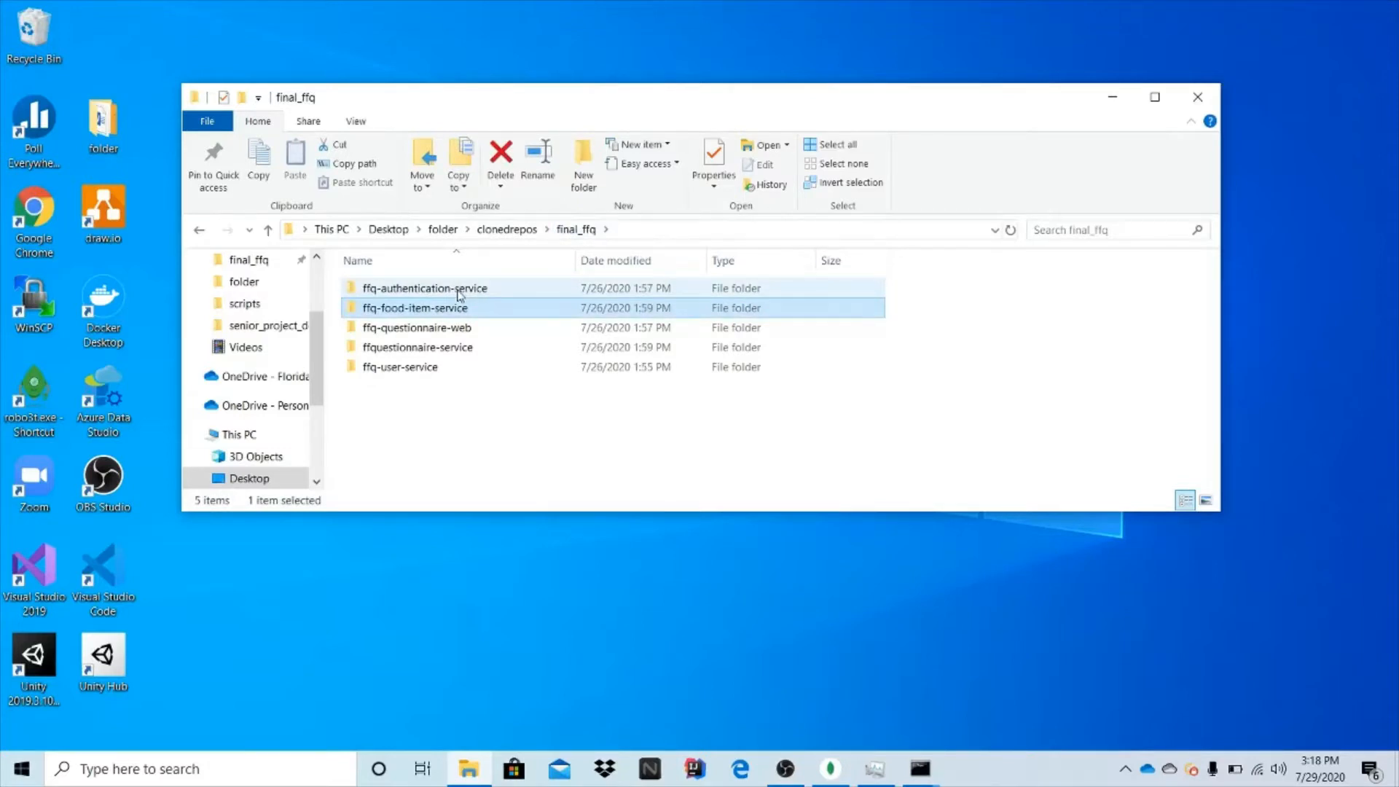
double_click(459, 290)
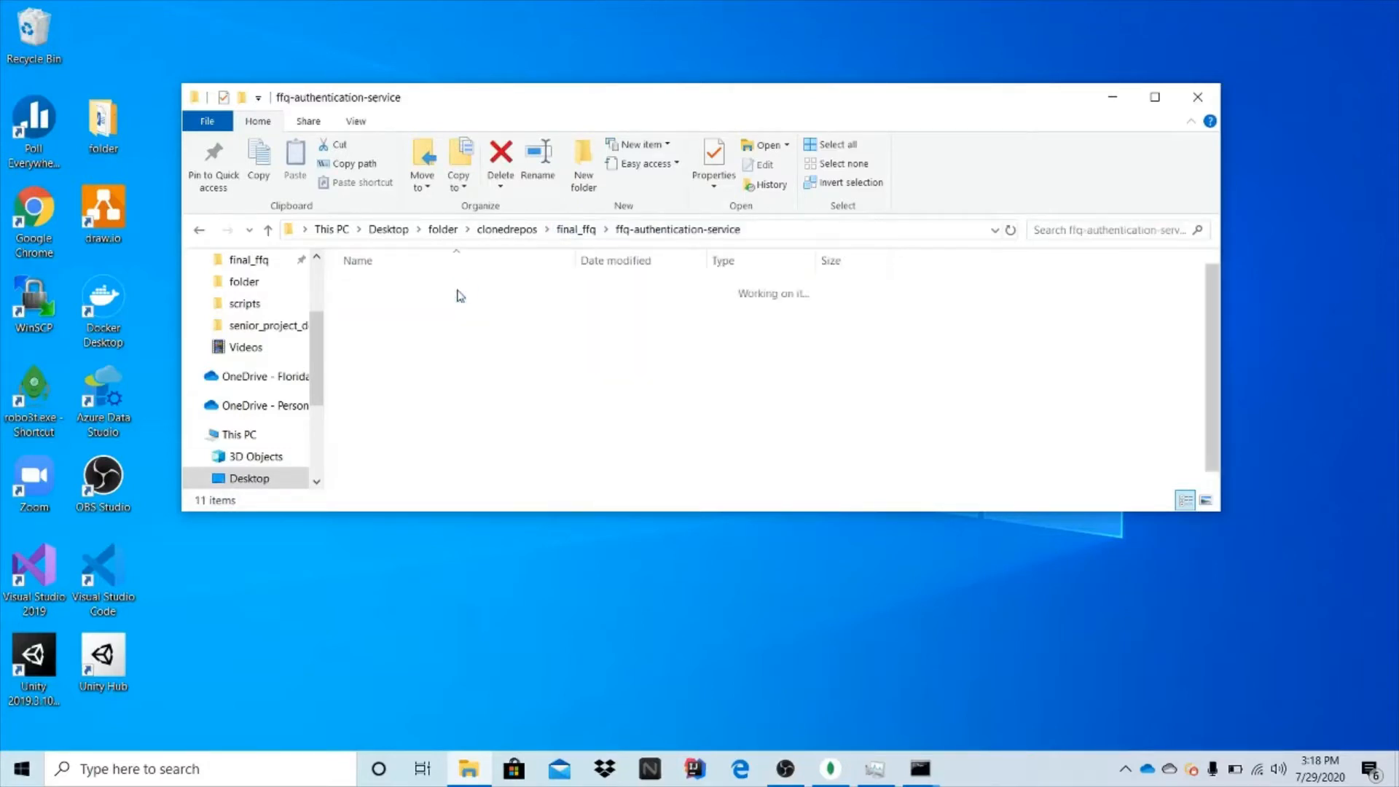
left_click(789, 231)
type("cmd")
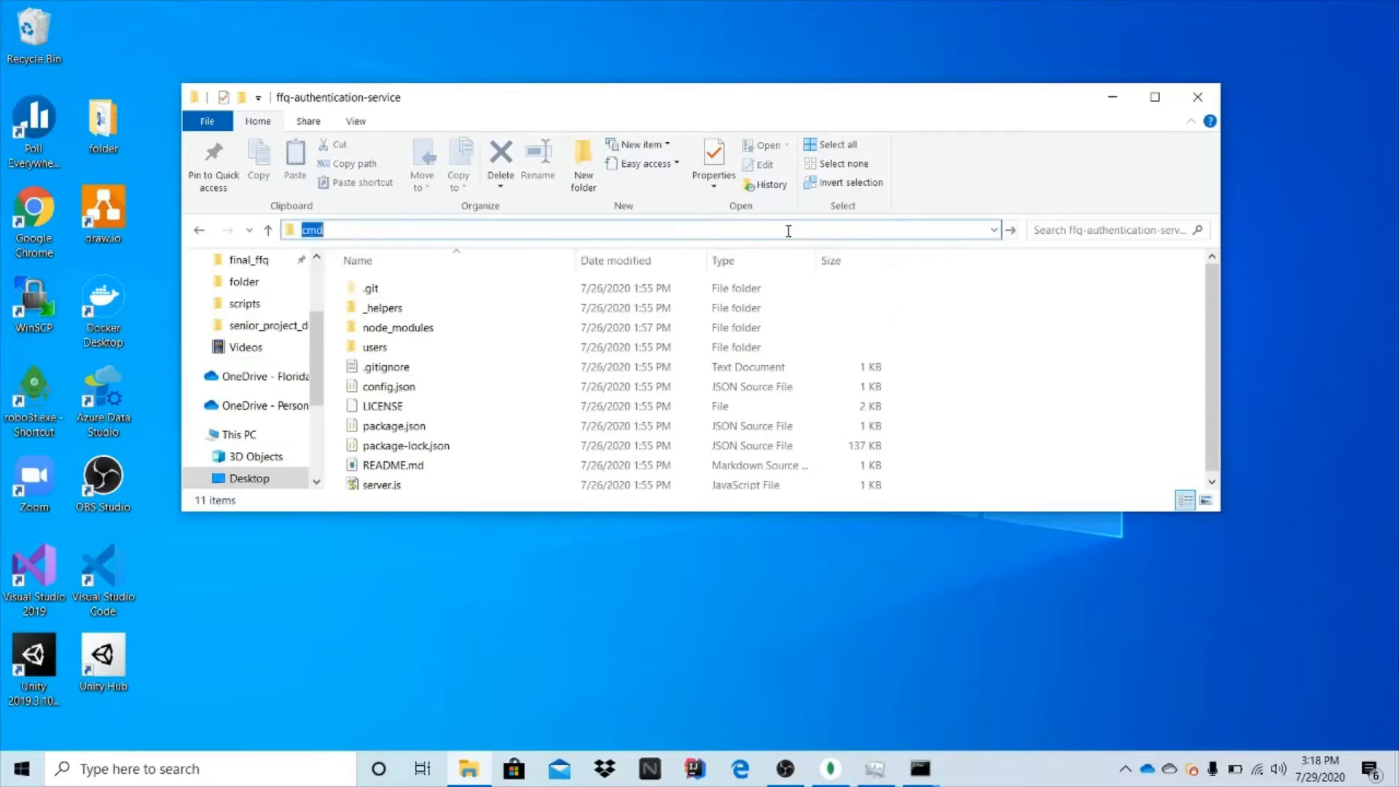
key("Return")
type("npm s")
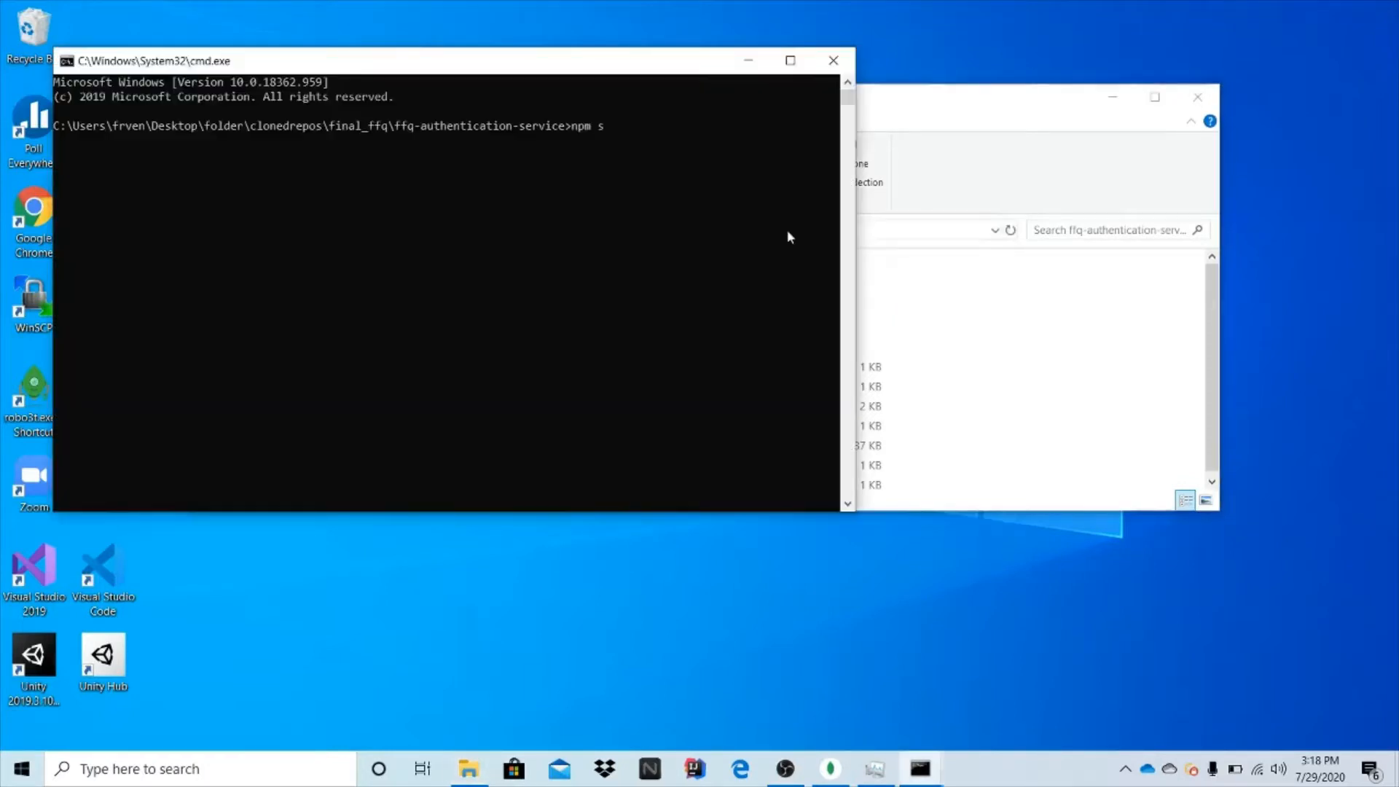
type("tart")
key("Return")
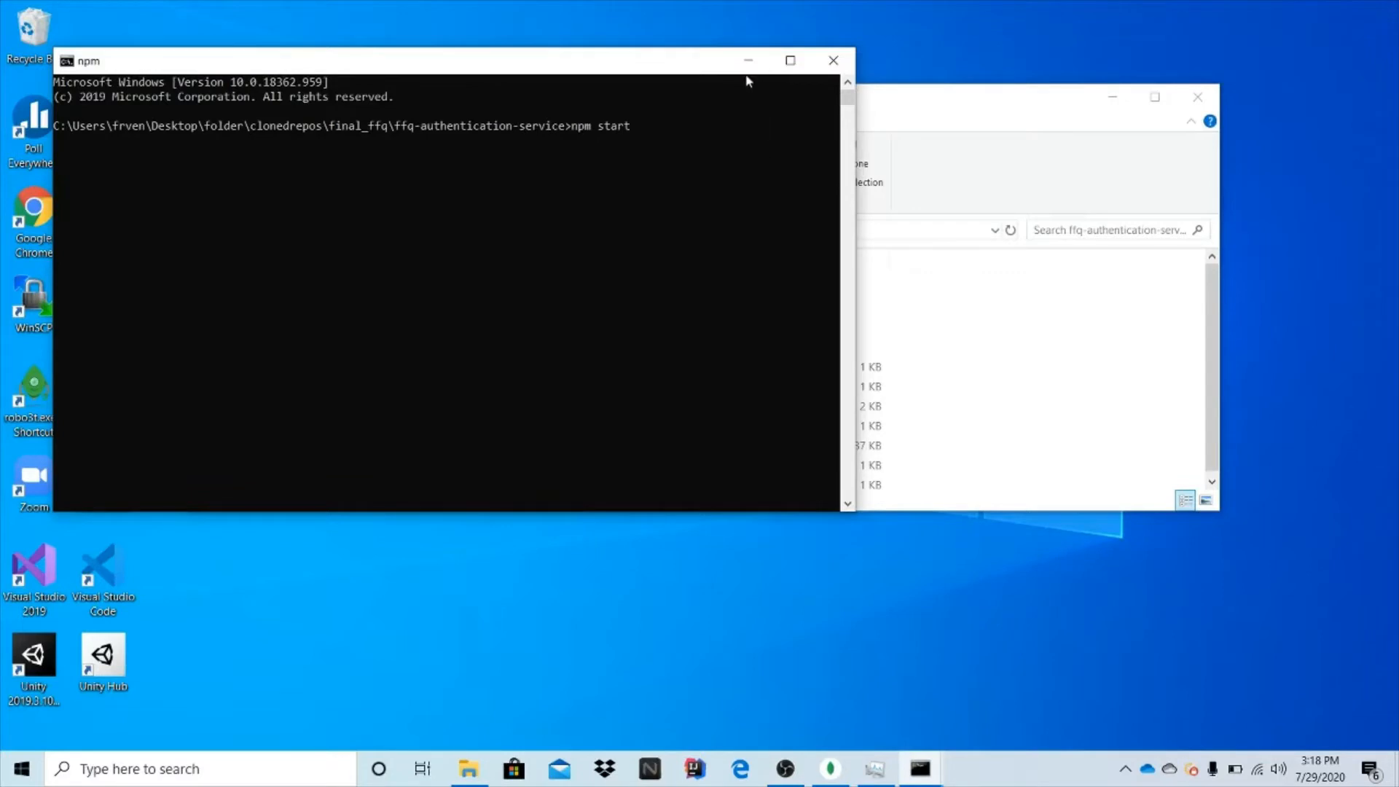
left_click(748, 61)
- Open the ffq-questionnaire-web folder in final_ffq
left_click(585, 232)
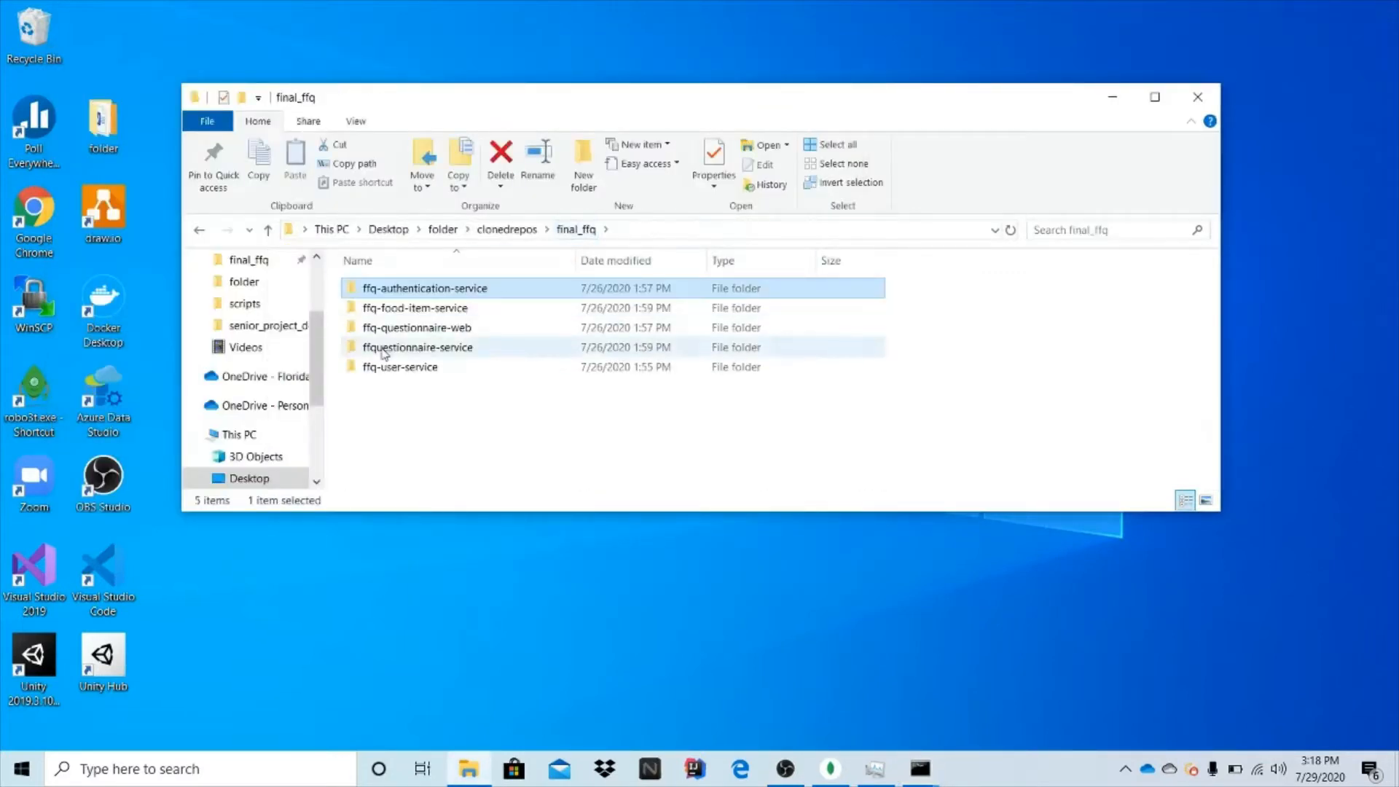
double_click(430, 321)
left_click(781, 231)
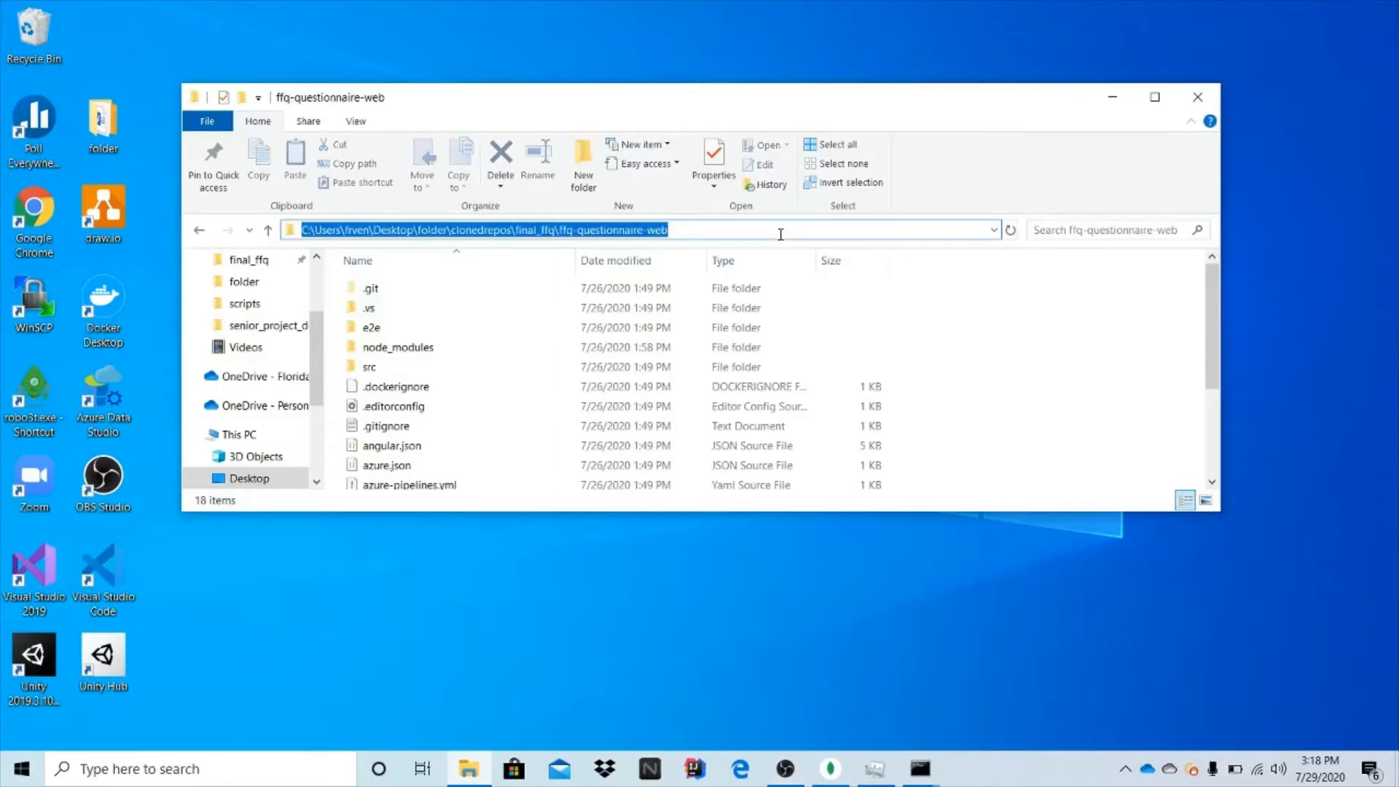
- Check the startup output of all four service consoles, including the authentication service, and minimize them
left_click(920, 769)
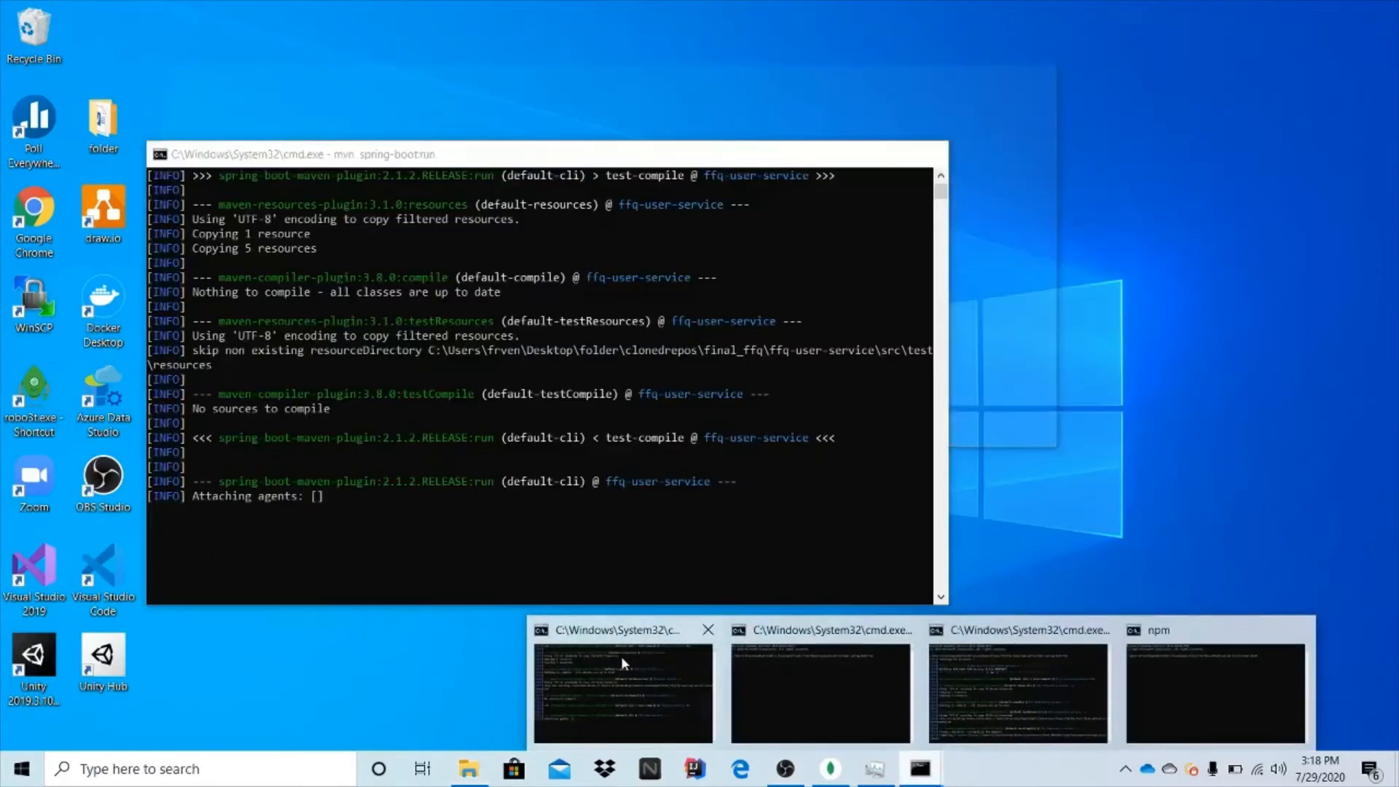
left_click(621, 660)
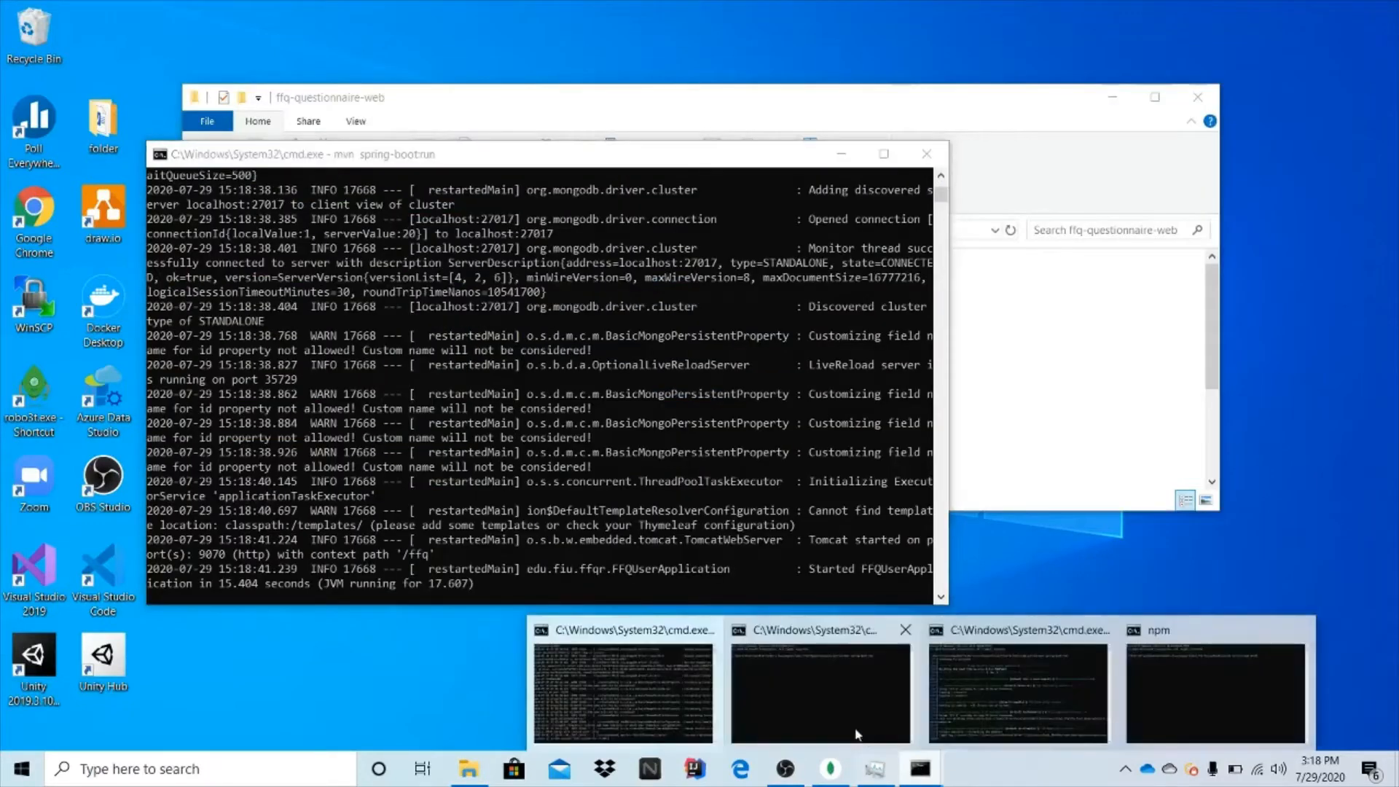
left_click(857, 735)
left_click(922, 765)
left_click(981, 739)
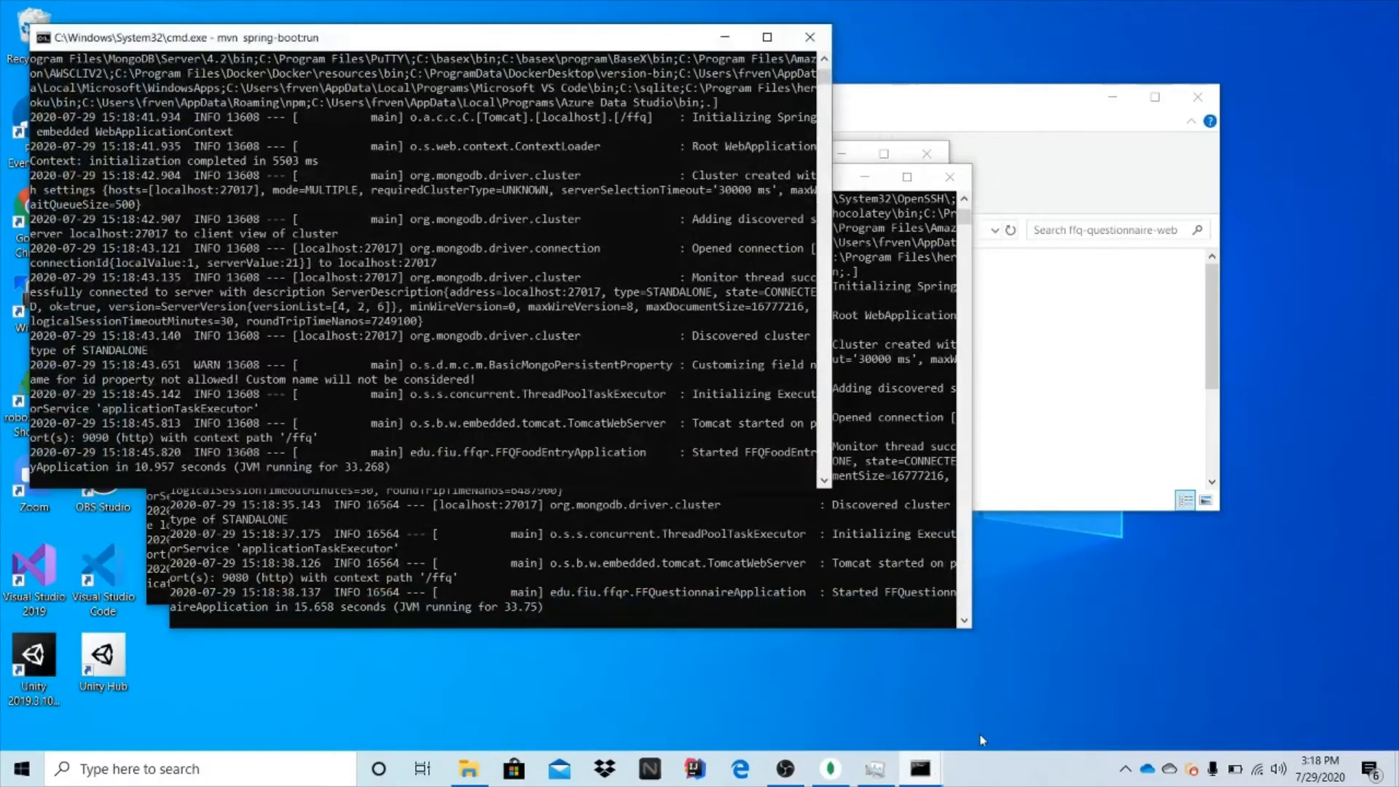
left_click(921, 769)
left_click(1158, 702)
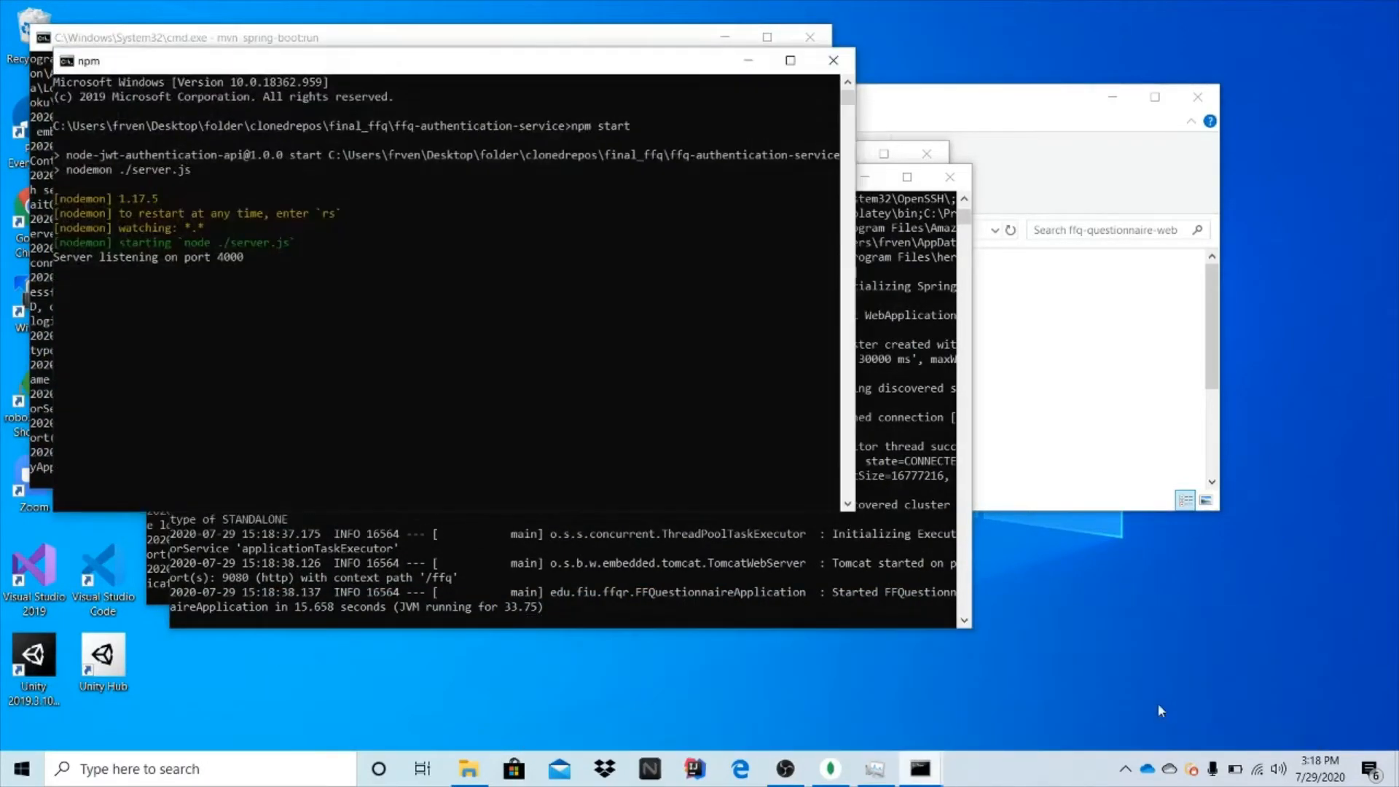
left_click(748, 61)
left_click(725, 37)
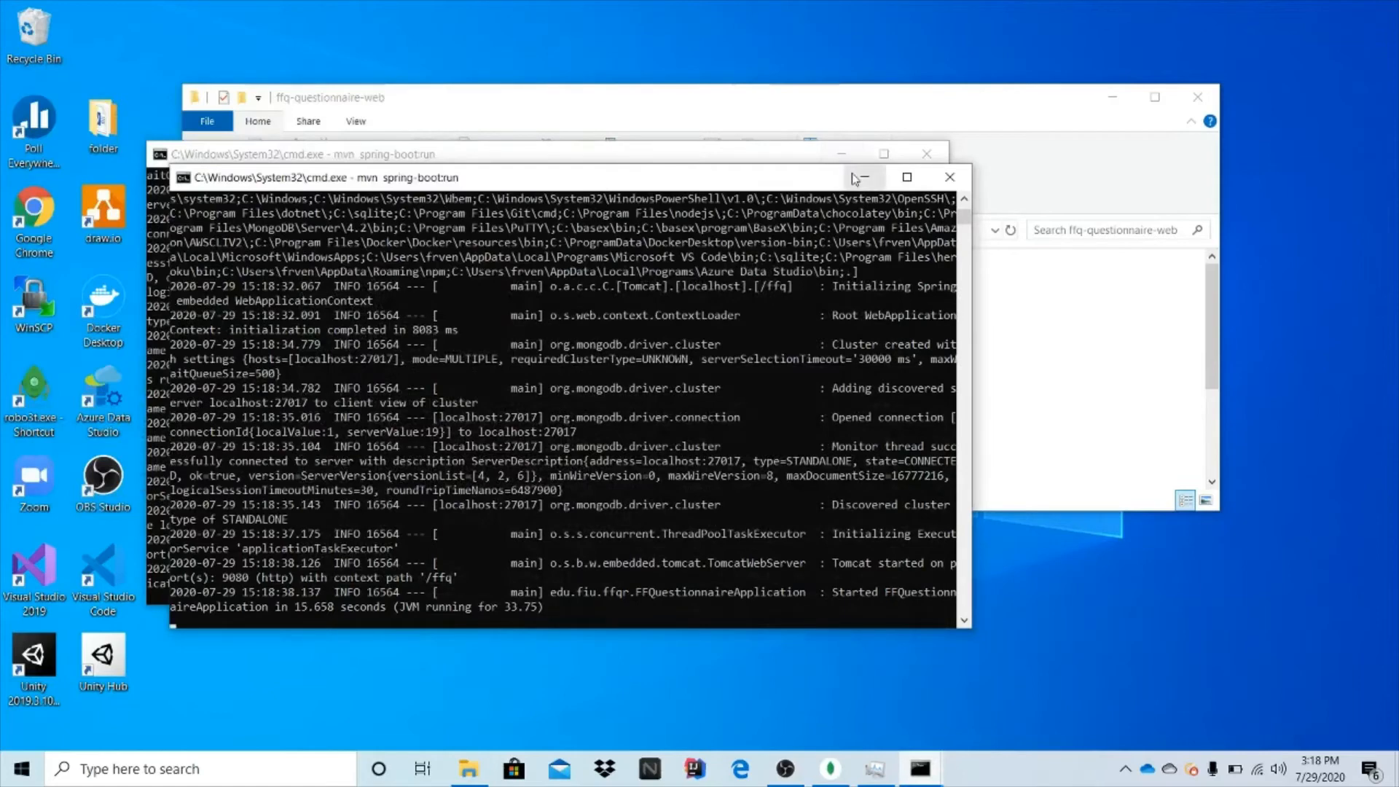
left_click(857, 178)
left_click(842, 154)
- Start the questionnaire web application with npm start from a command prompt in the ffq-questionnaire-web folder
left_click(755, 232)
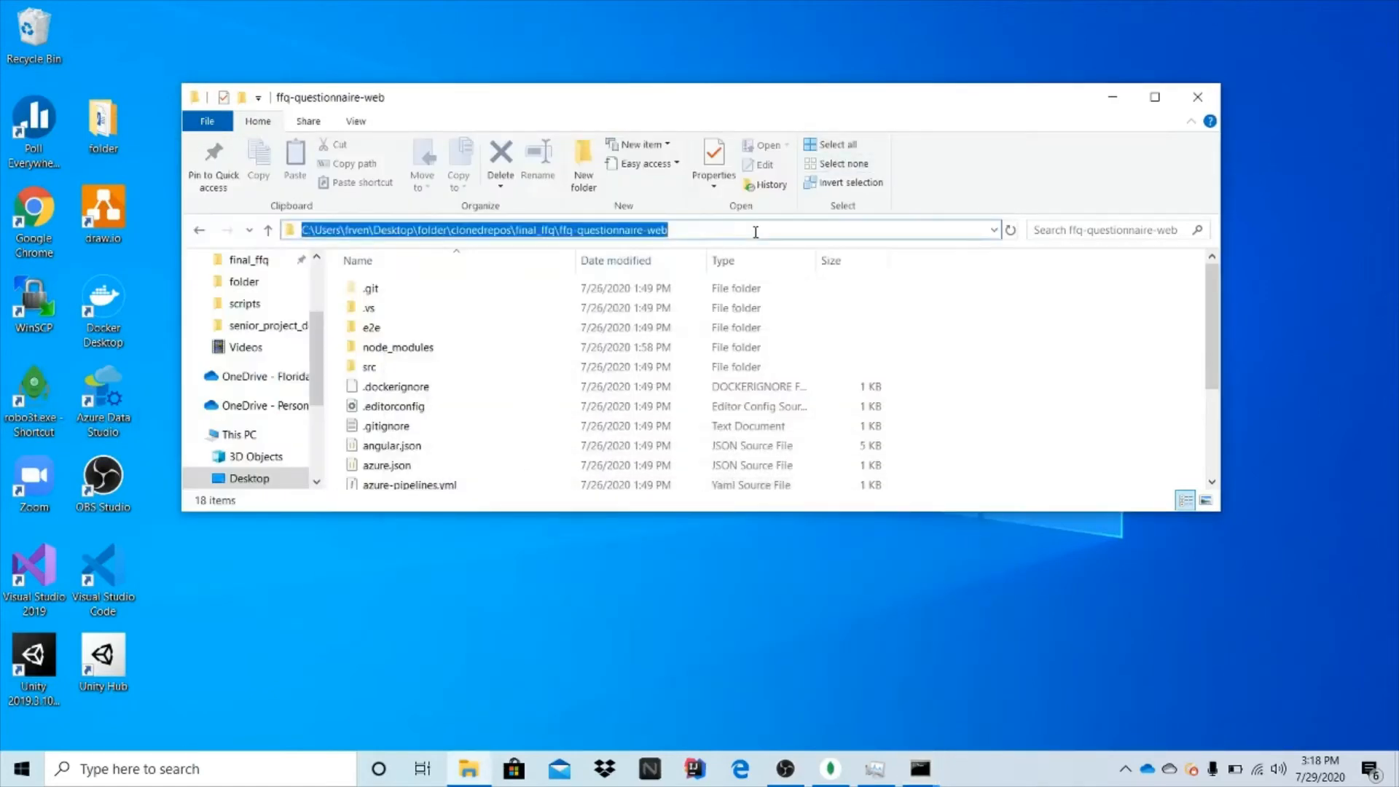
type("cmd.exe")
key("Return")
type("npm s")
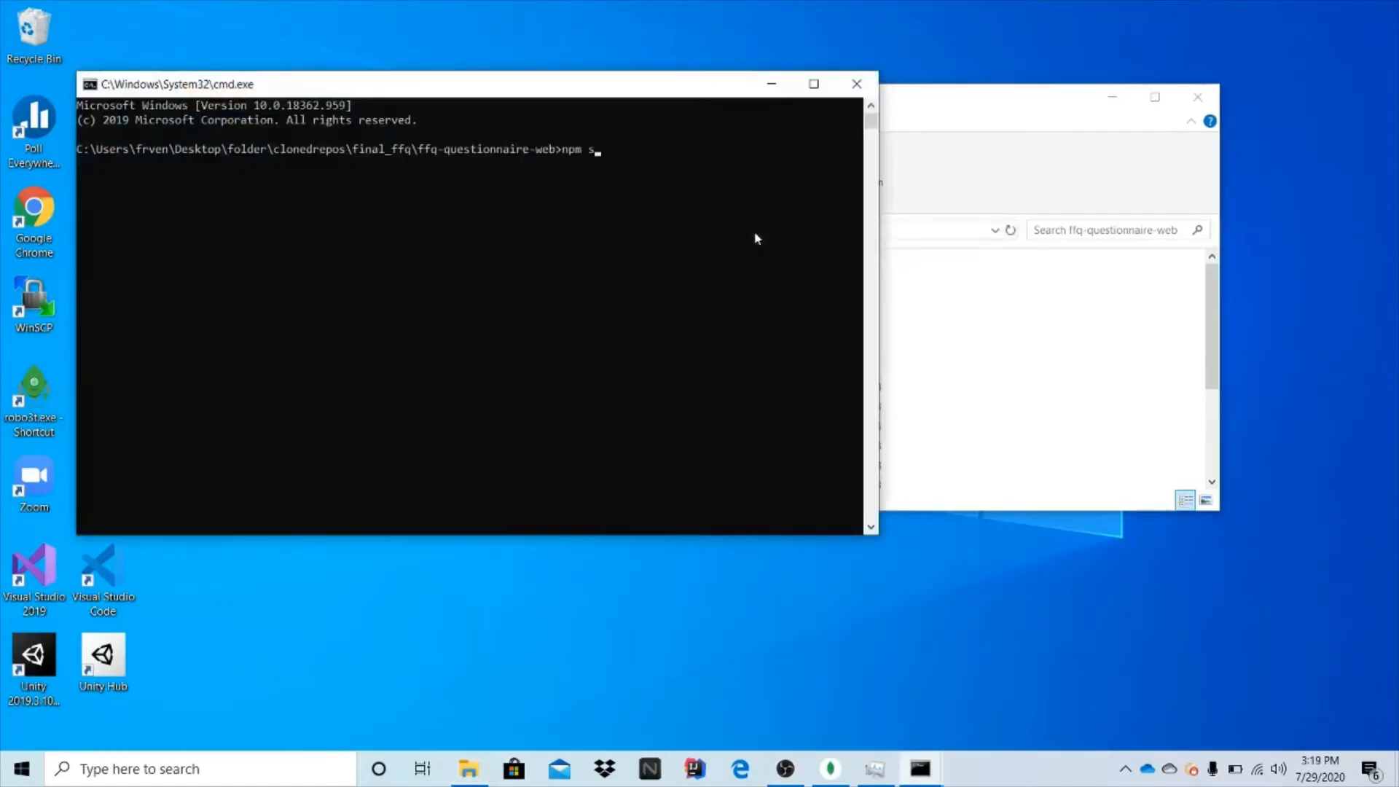
type("tart")
key("Return")
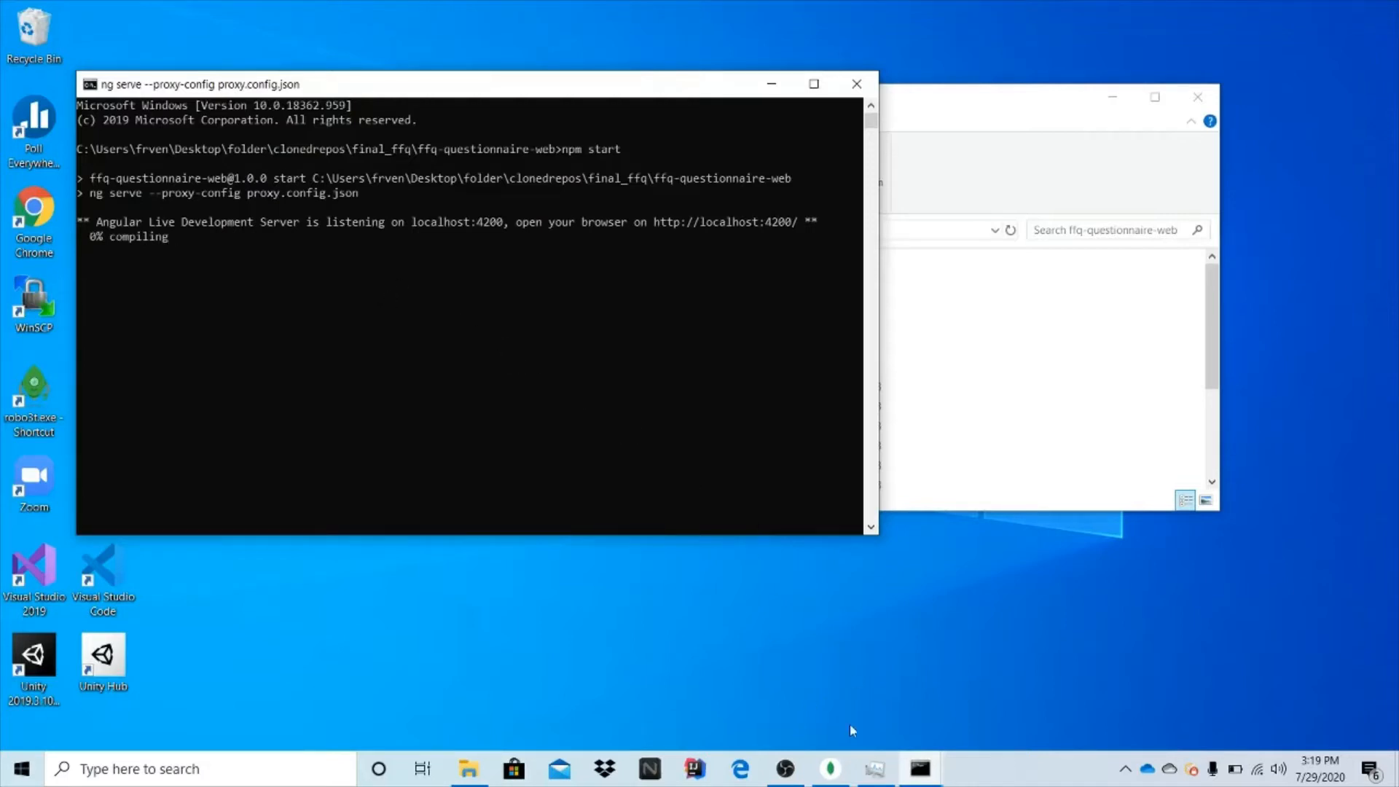
- Check the MongoDB service's status in Task Manager and view the ffq_database collections in MongoDB Compass
left_click(875, 767)
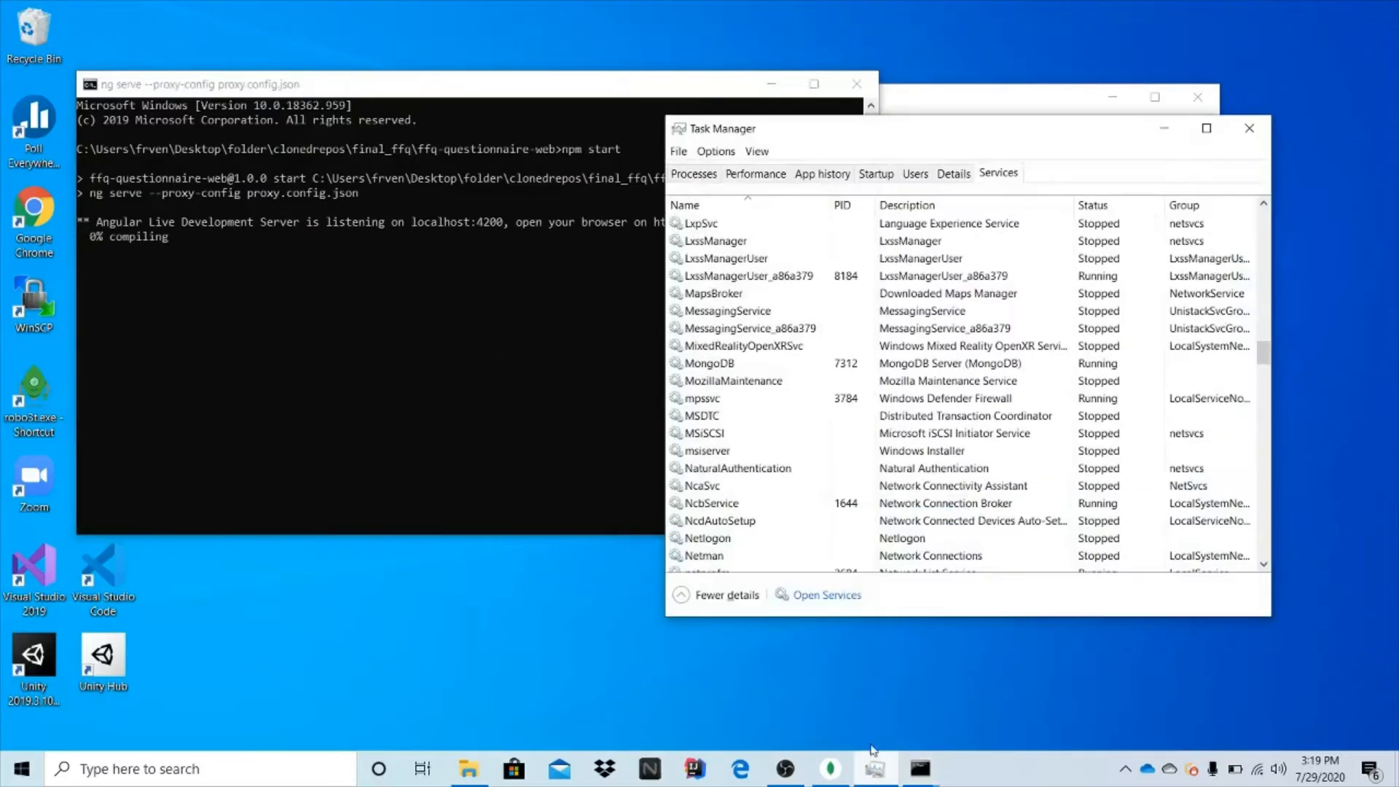
scroll(830, 333, "up", 1)
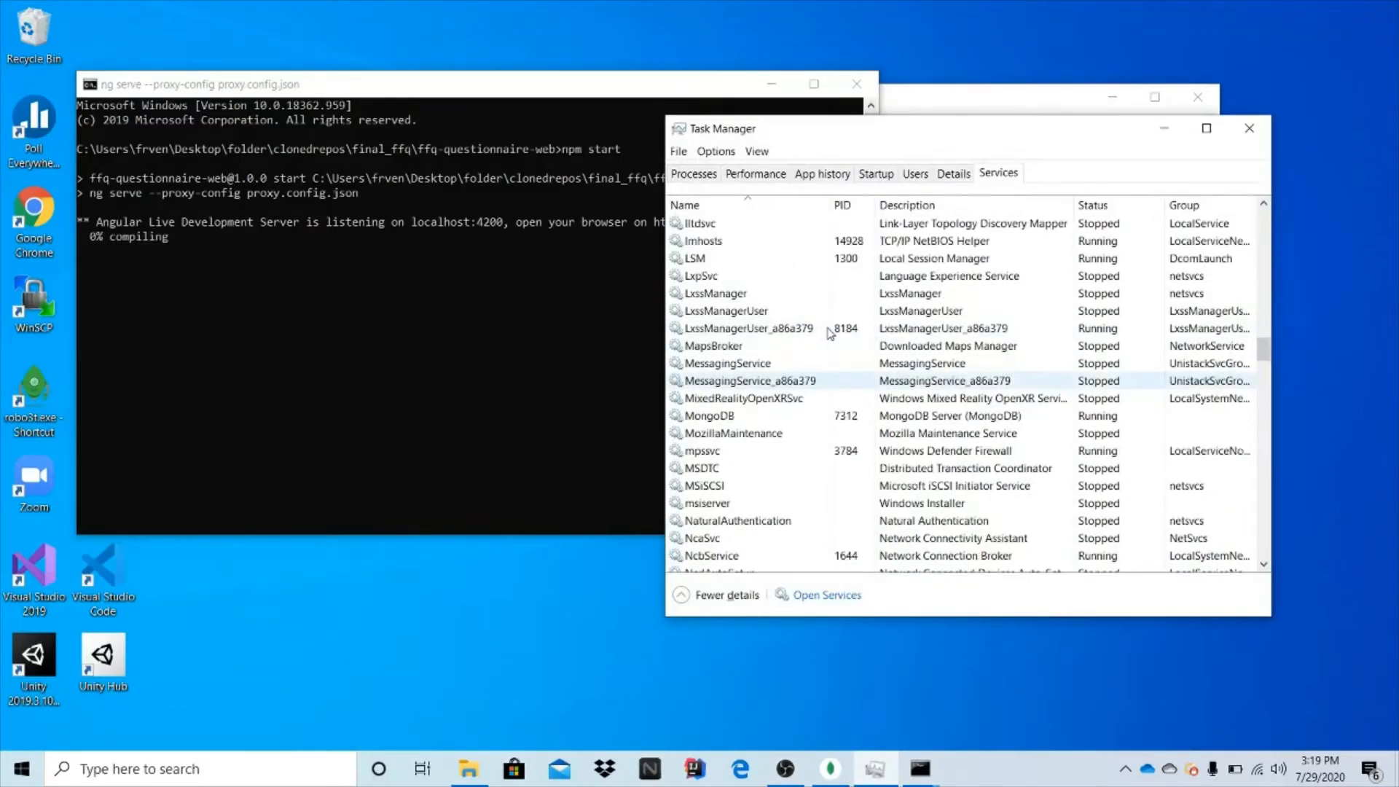
scroll(829, 332, "down", 1)
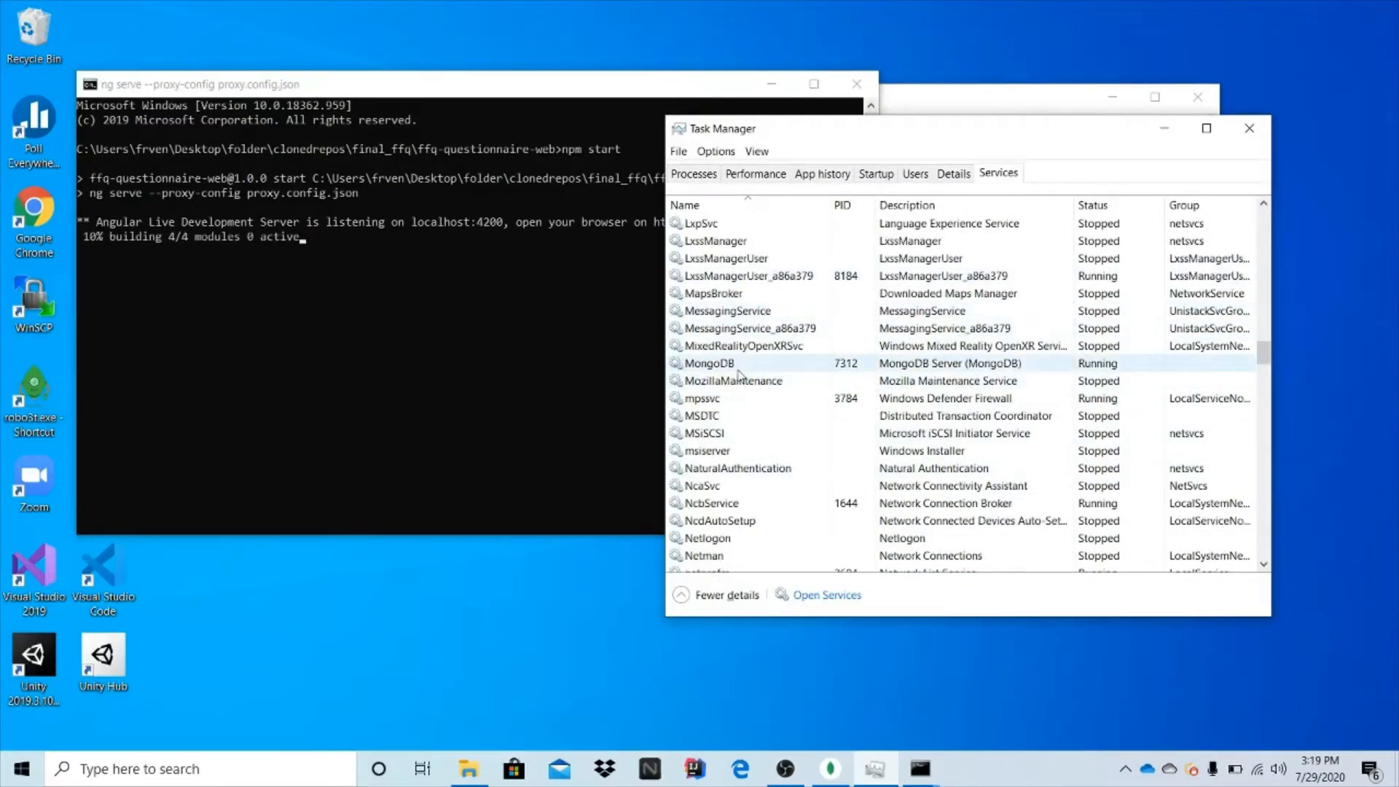
left_click(1164, 128)
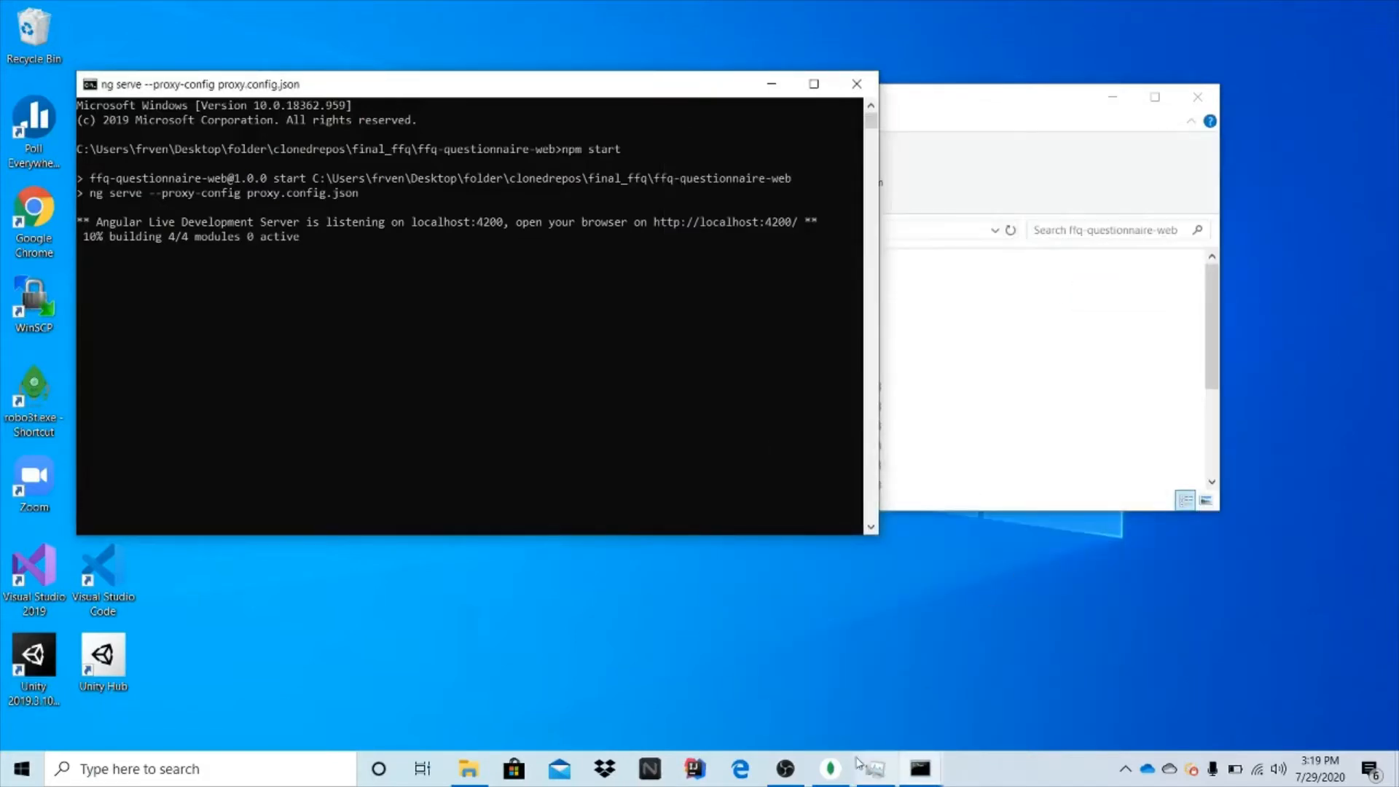
mouse_move(832, 771)
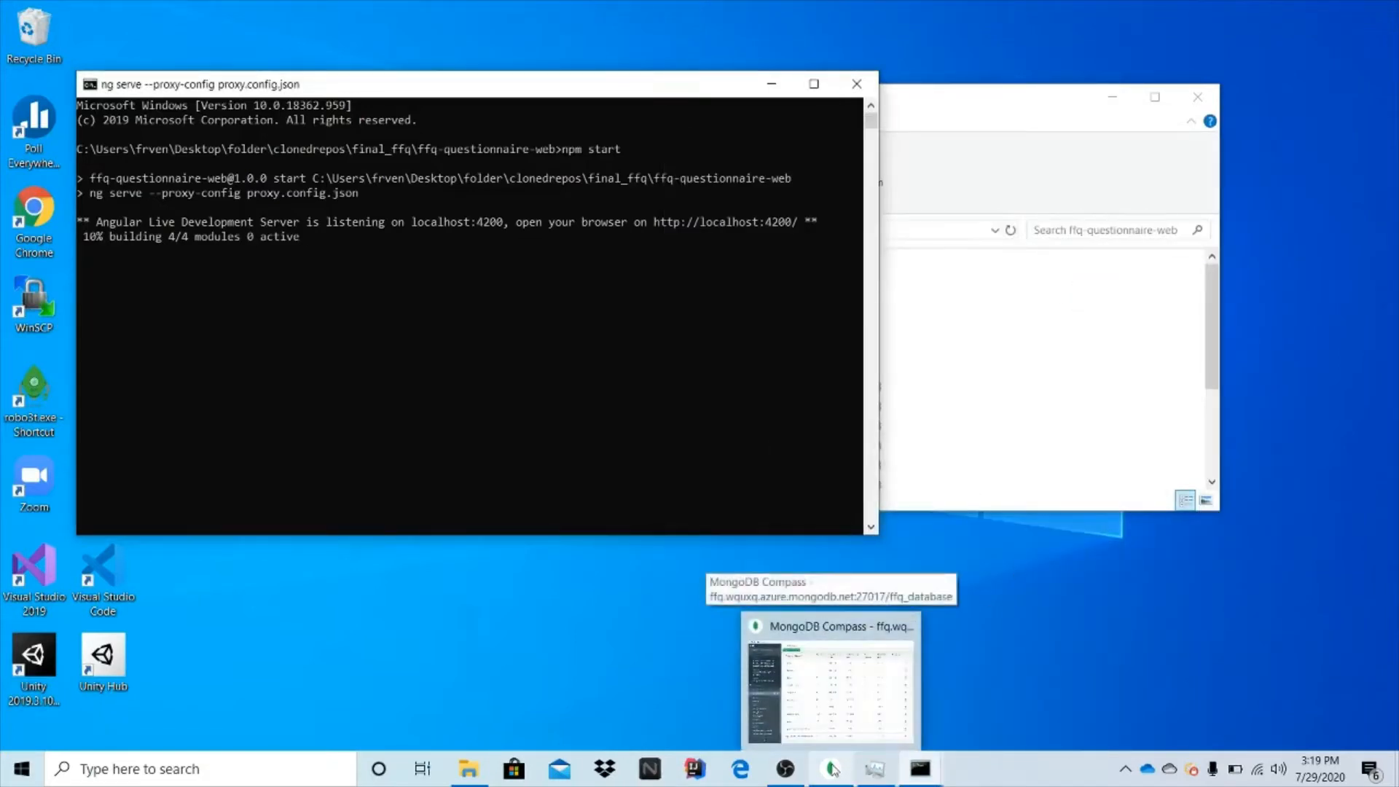
left_click(833, 771)
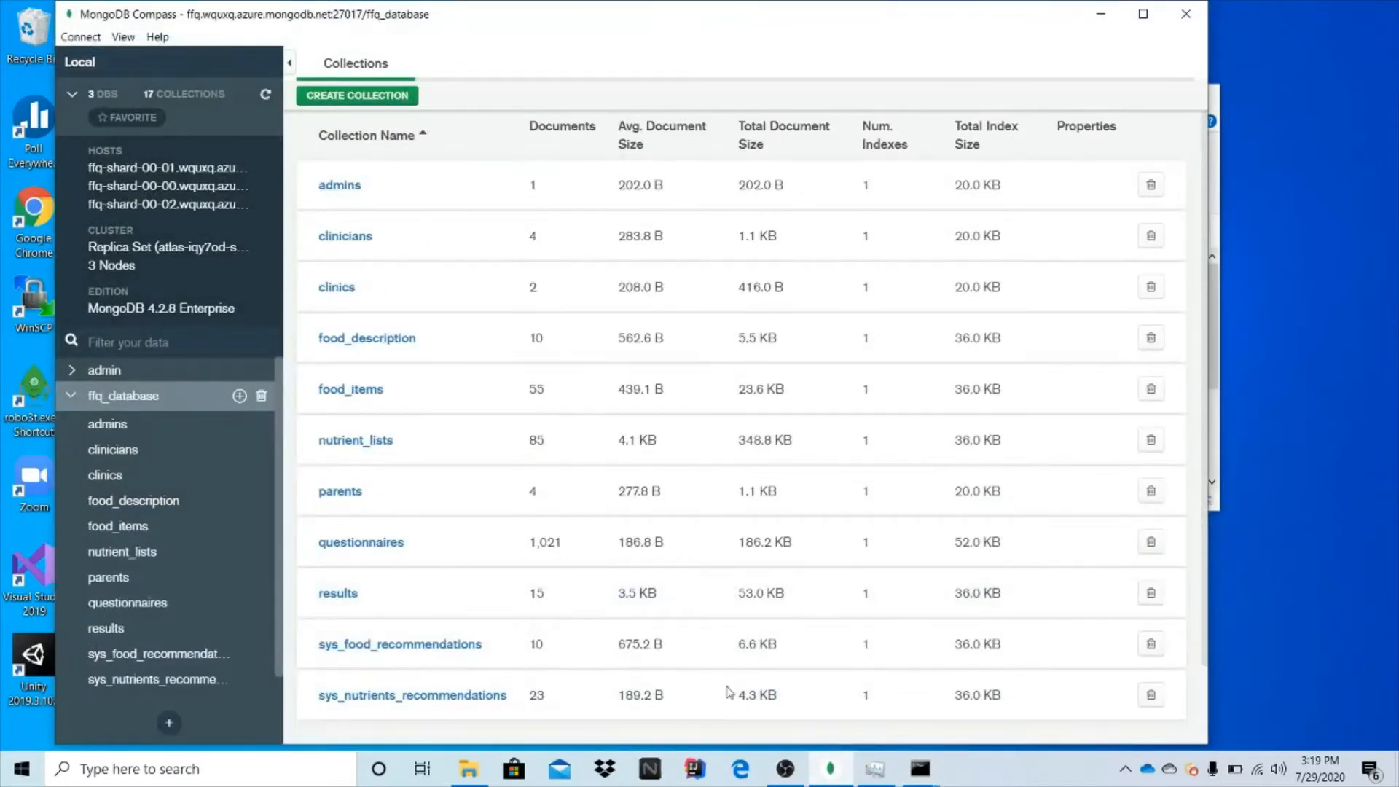
left_click(1102, 14)
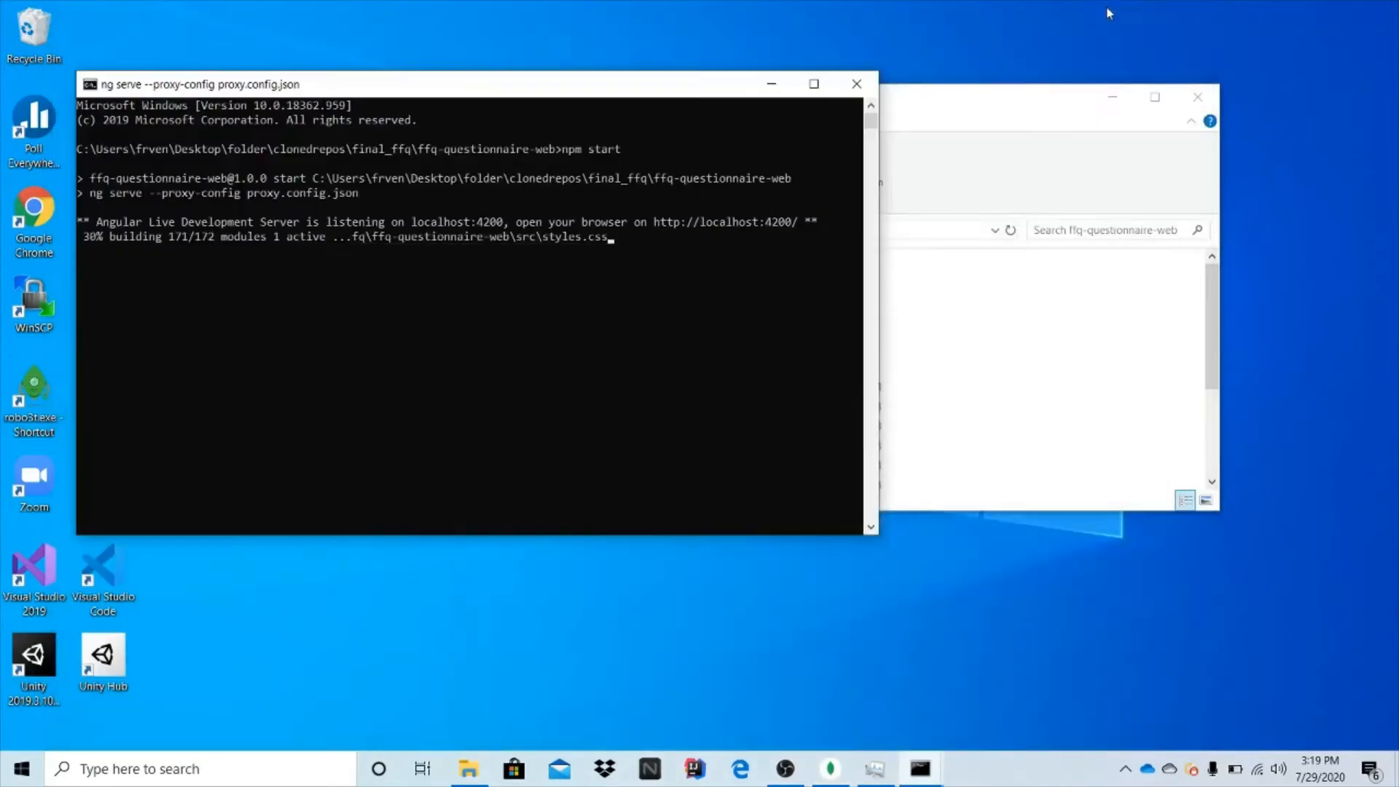
mouse_move(880, 778)
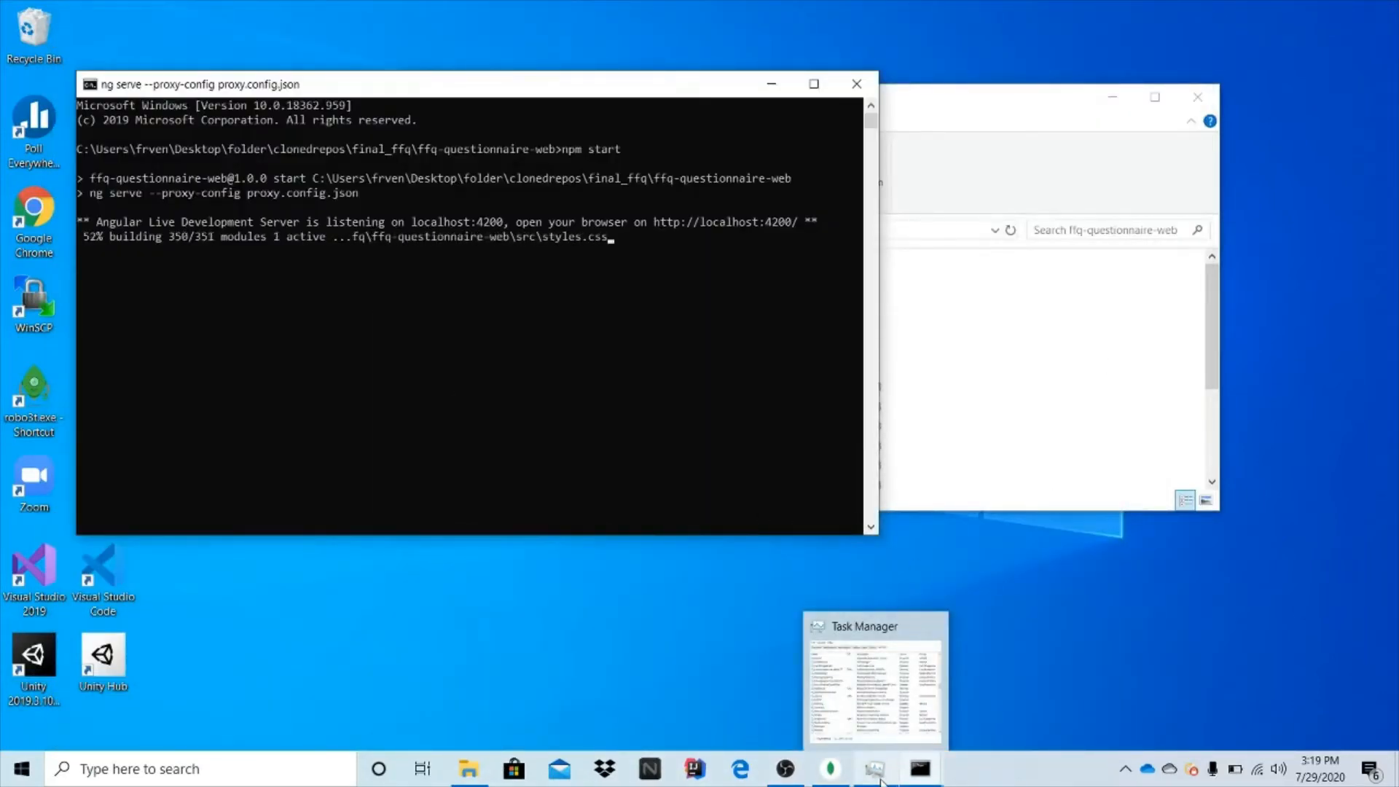
left_click(880, 782)
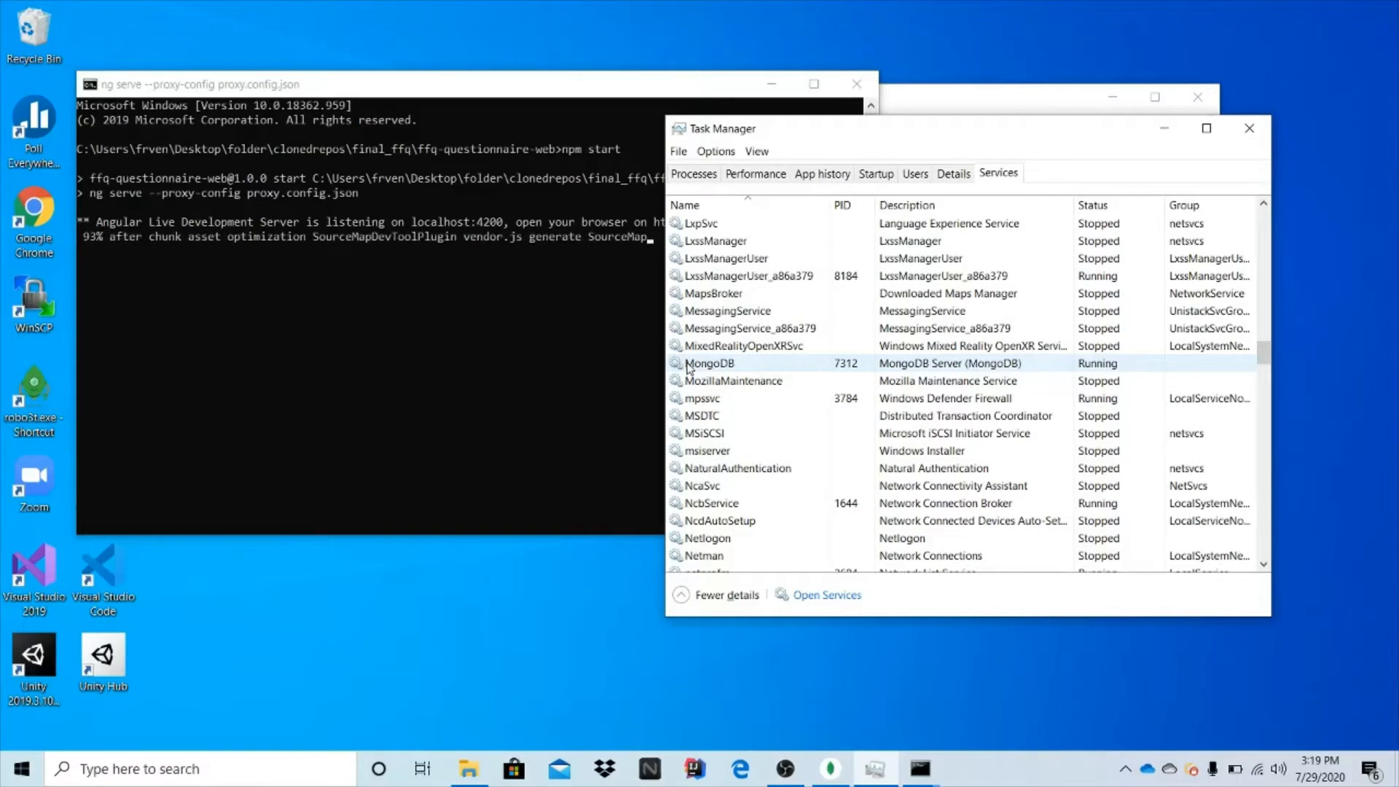
left_click(1171, 130)
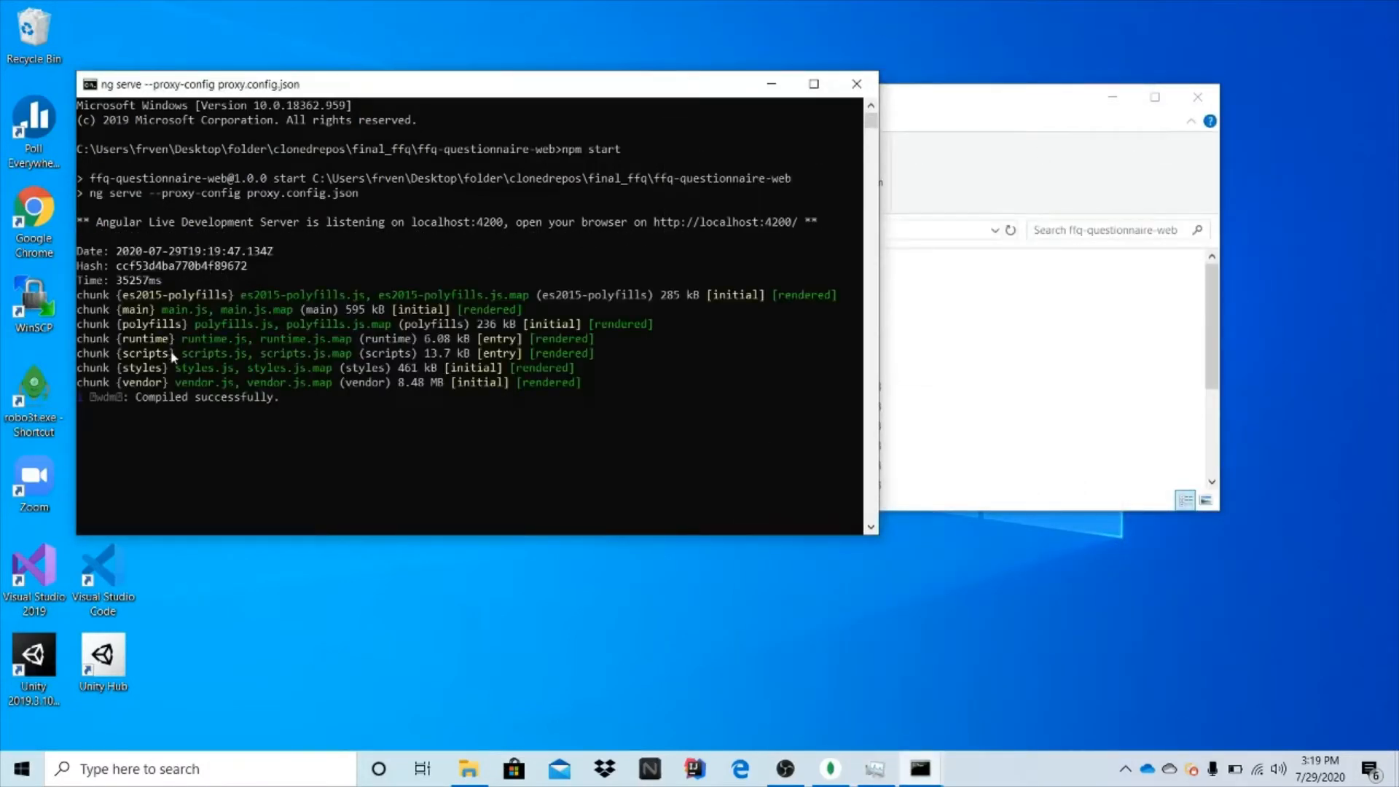
- Minimize the web application console and the folder window, and switch to Google Chrome
left_click(771, 85)
left_click(1117, 100)
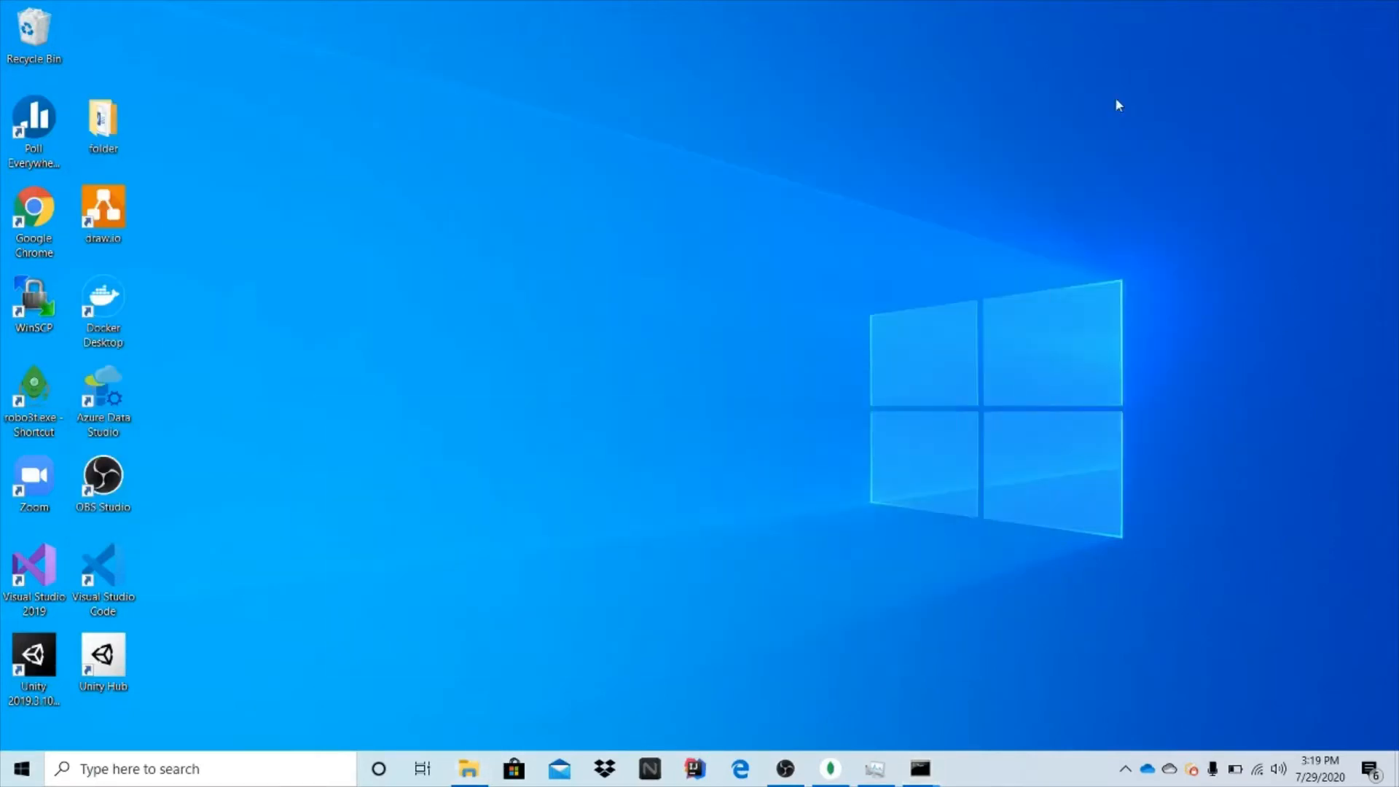
double_click(36, 207)
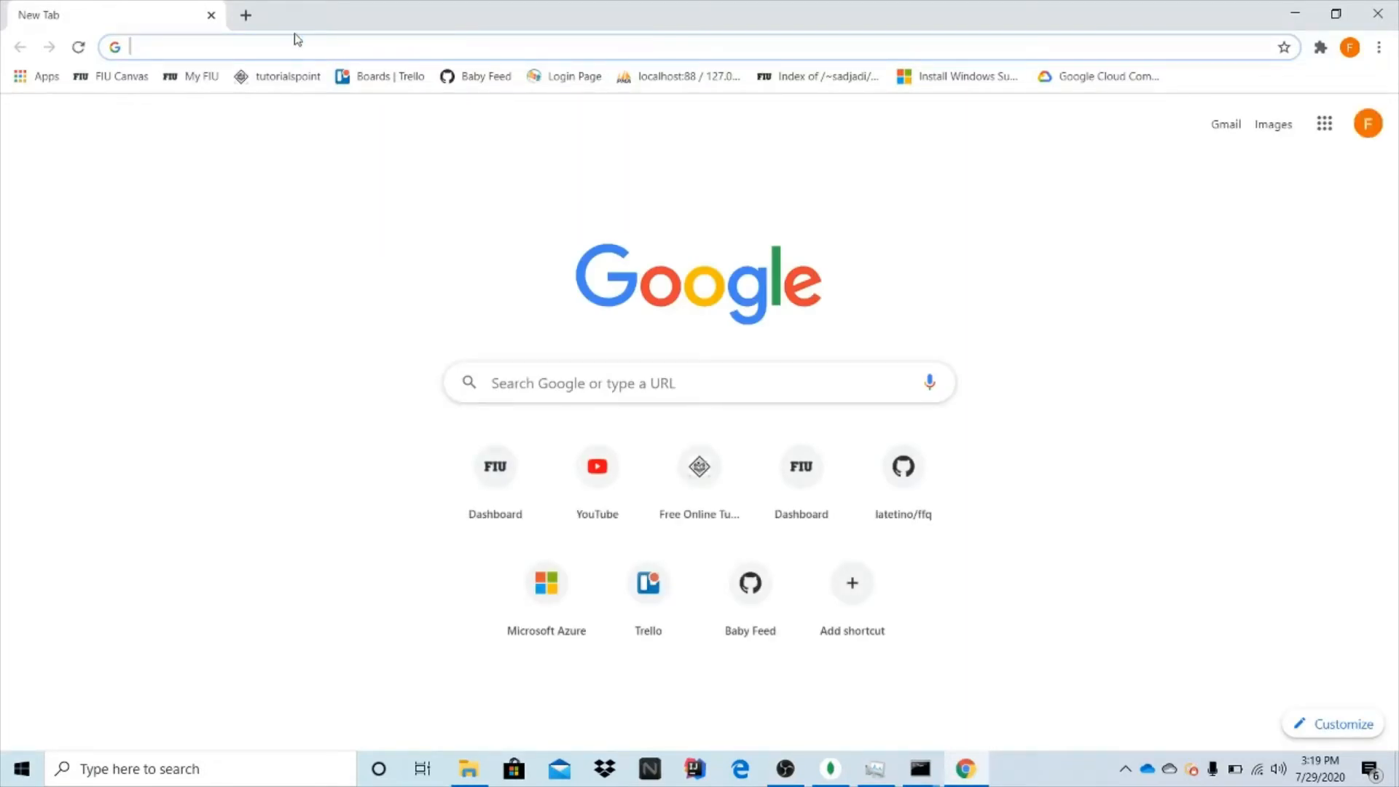
- Load the questionnaire web application at localhost:4200 in the browser
type("loac")
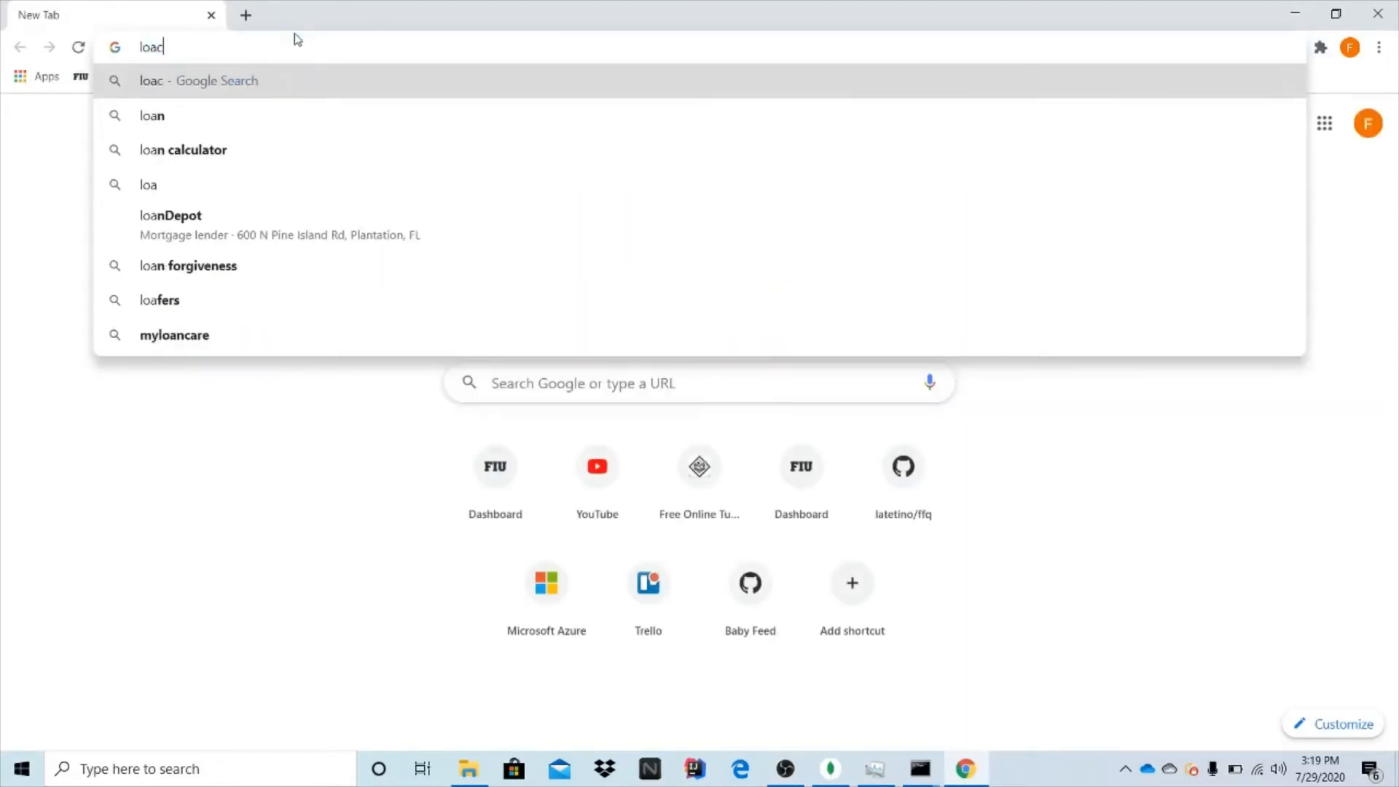
type("lhost:")
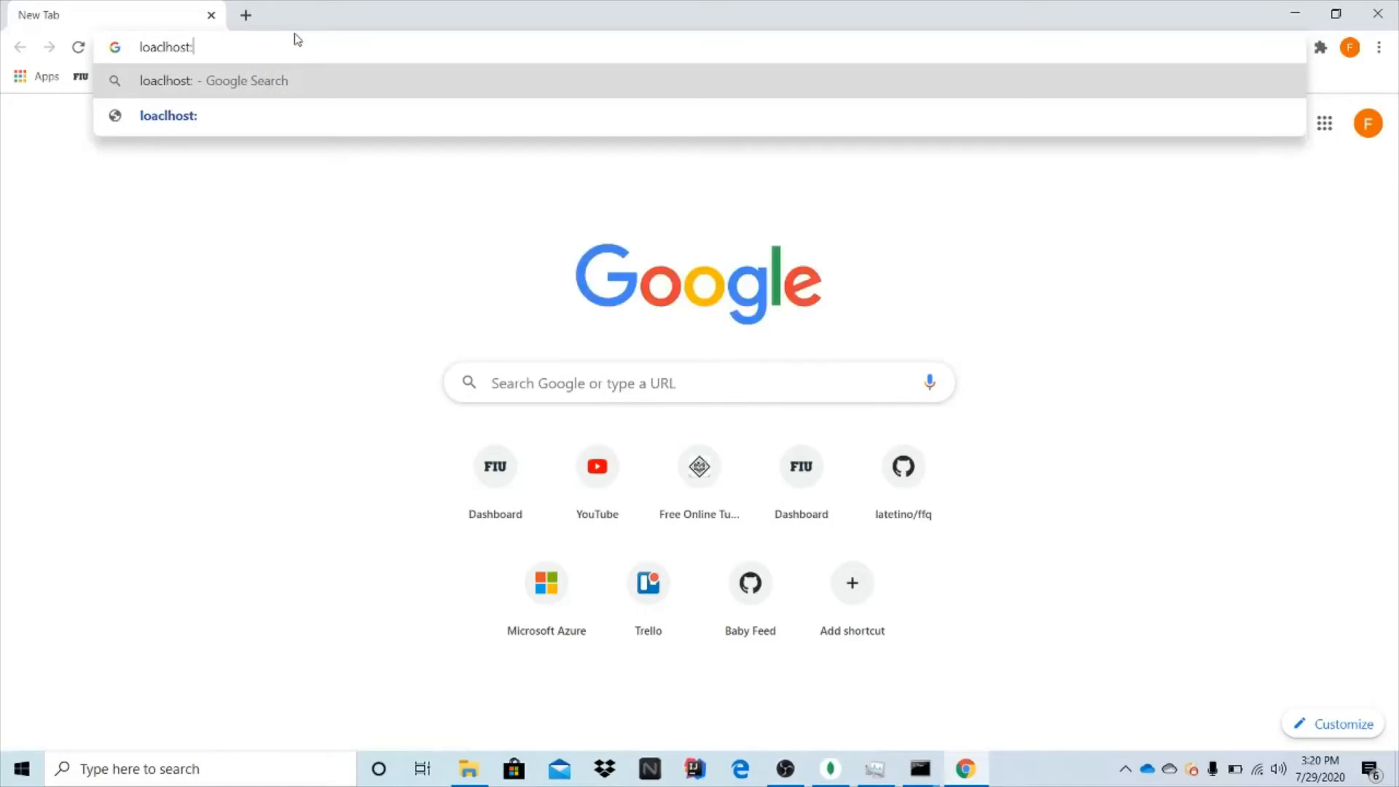
type("4200")
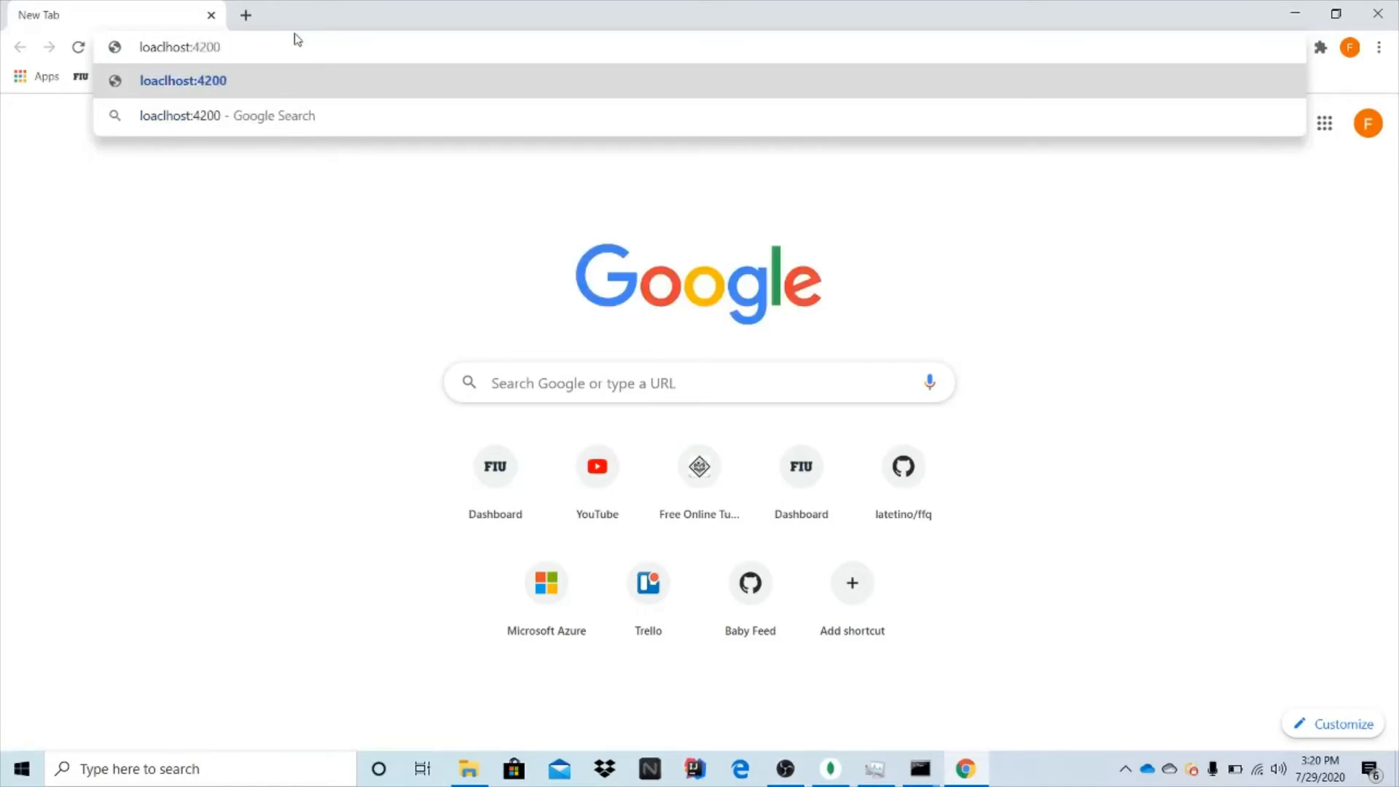
key("BackSpace")
key("BackSpace")
key("BackSpace")
key("BackSpace")
key("BackSpace")
key("BackSpace")
key("BackSpace")
key("BackSpace")
key("BackSpace")
key("BackSpace")
key("BackSpace")
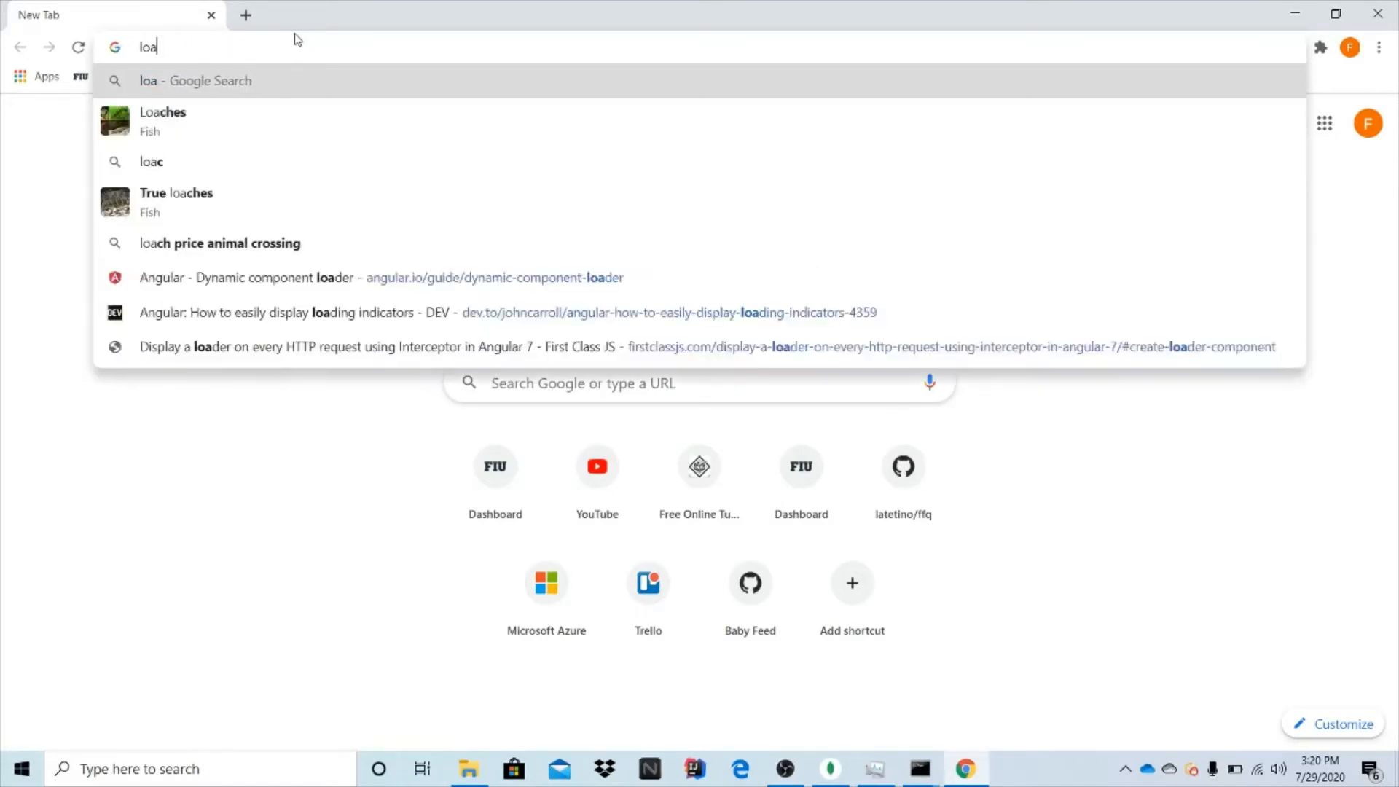
key("BackSpace")
type("calhost")
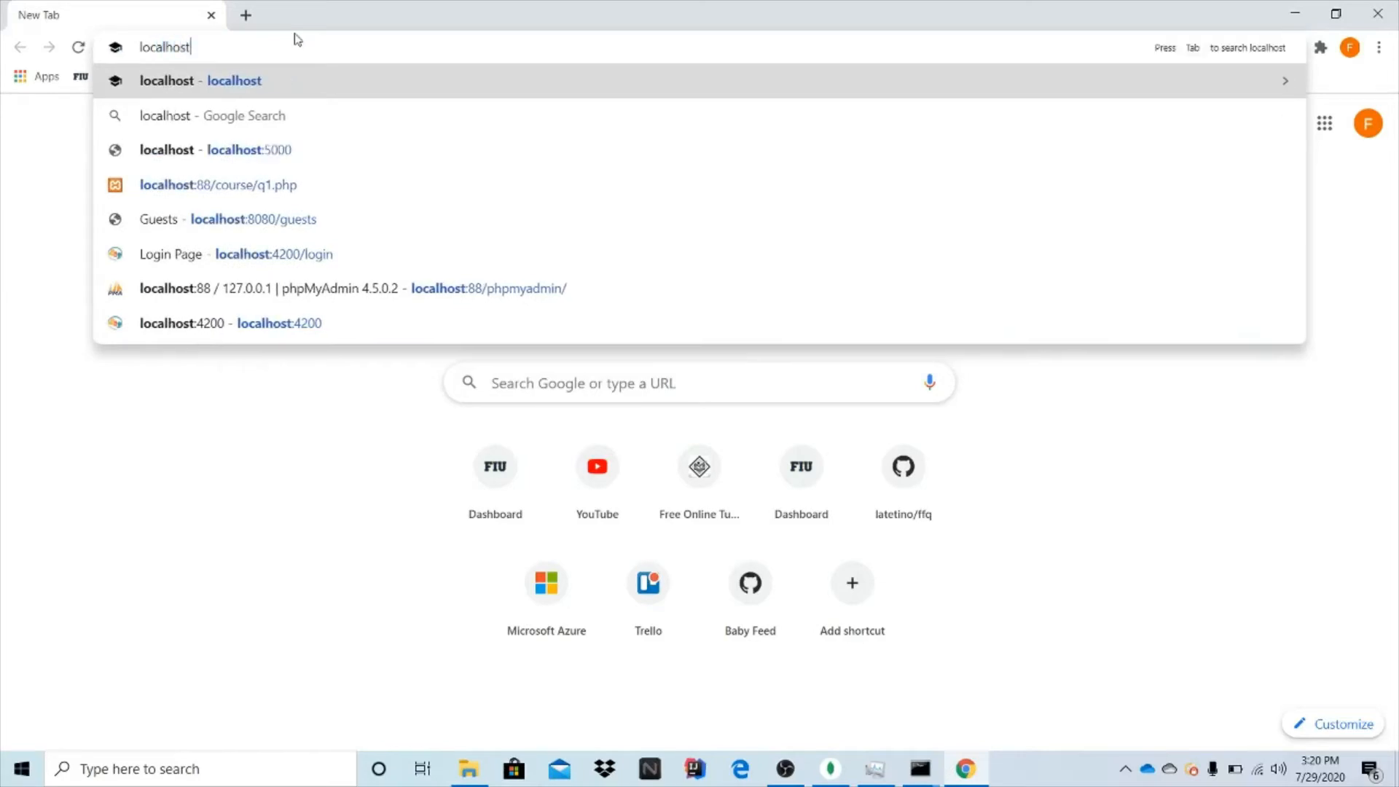
type(":4200")
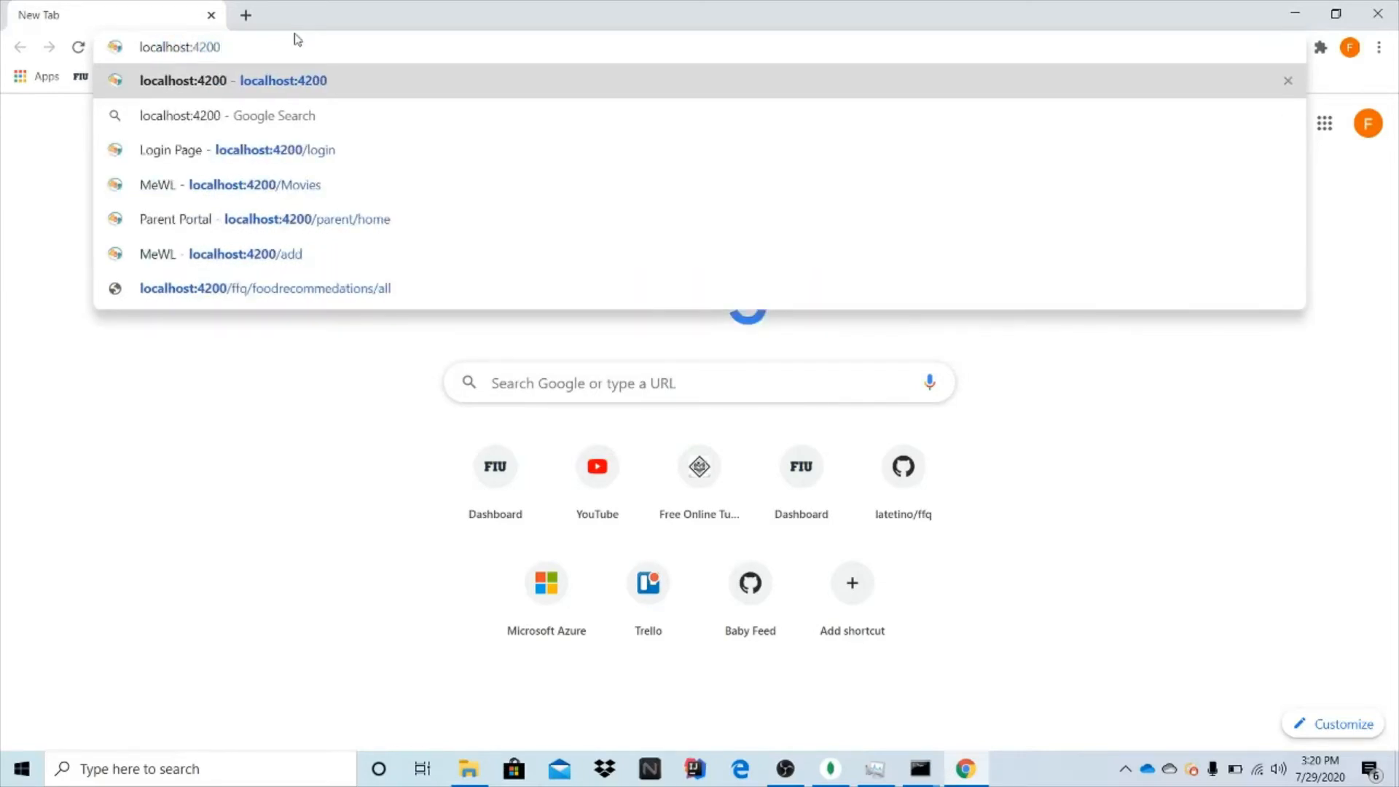
key("Return")
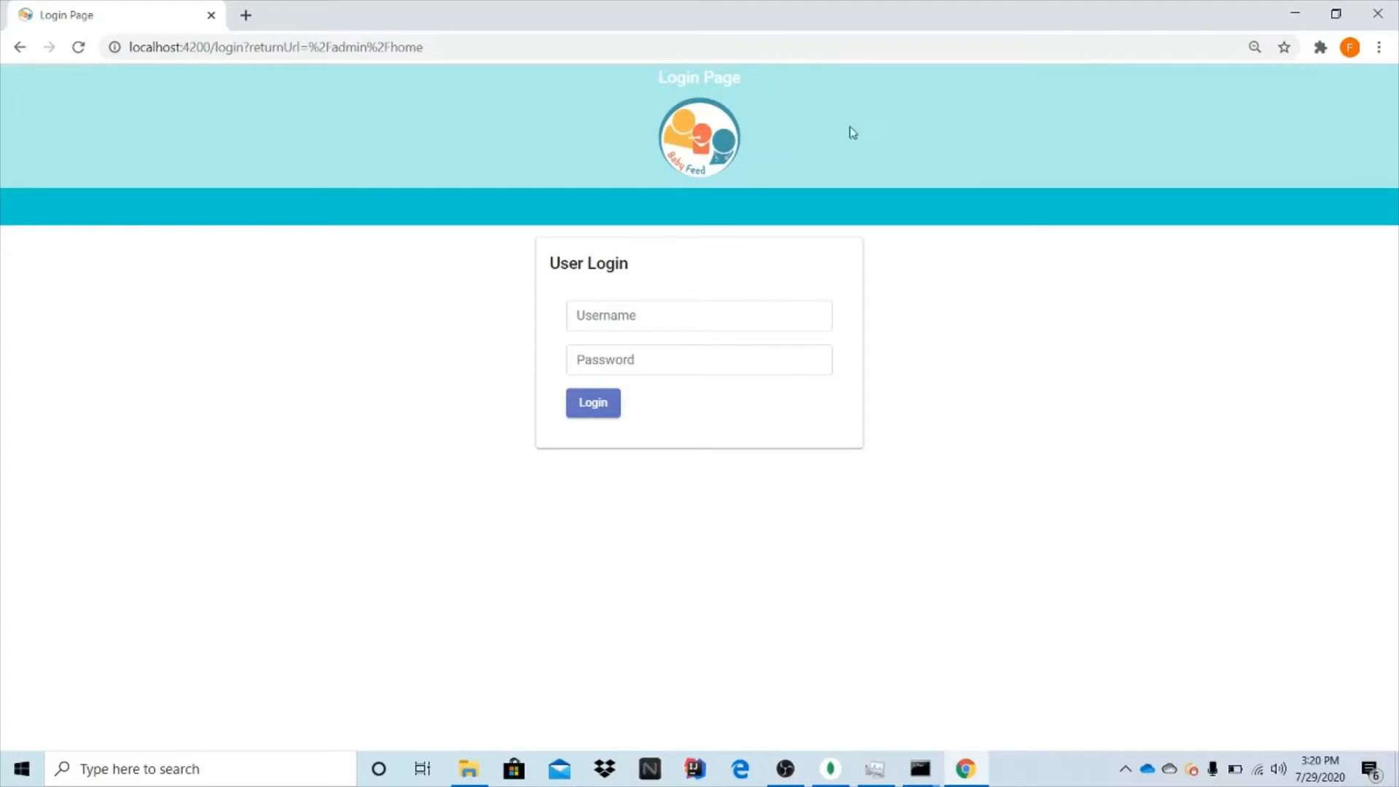
- Log in as clinician2 with the account password
left_click(687, 325)
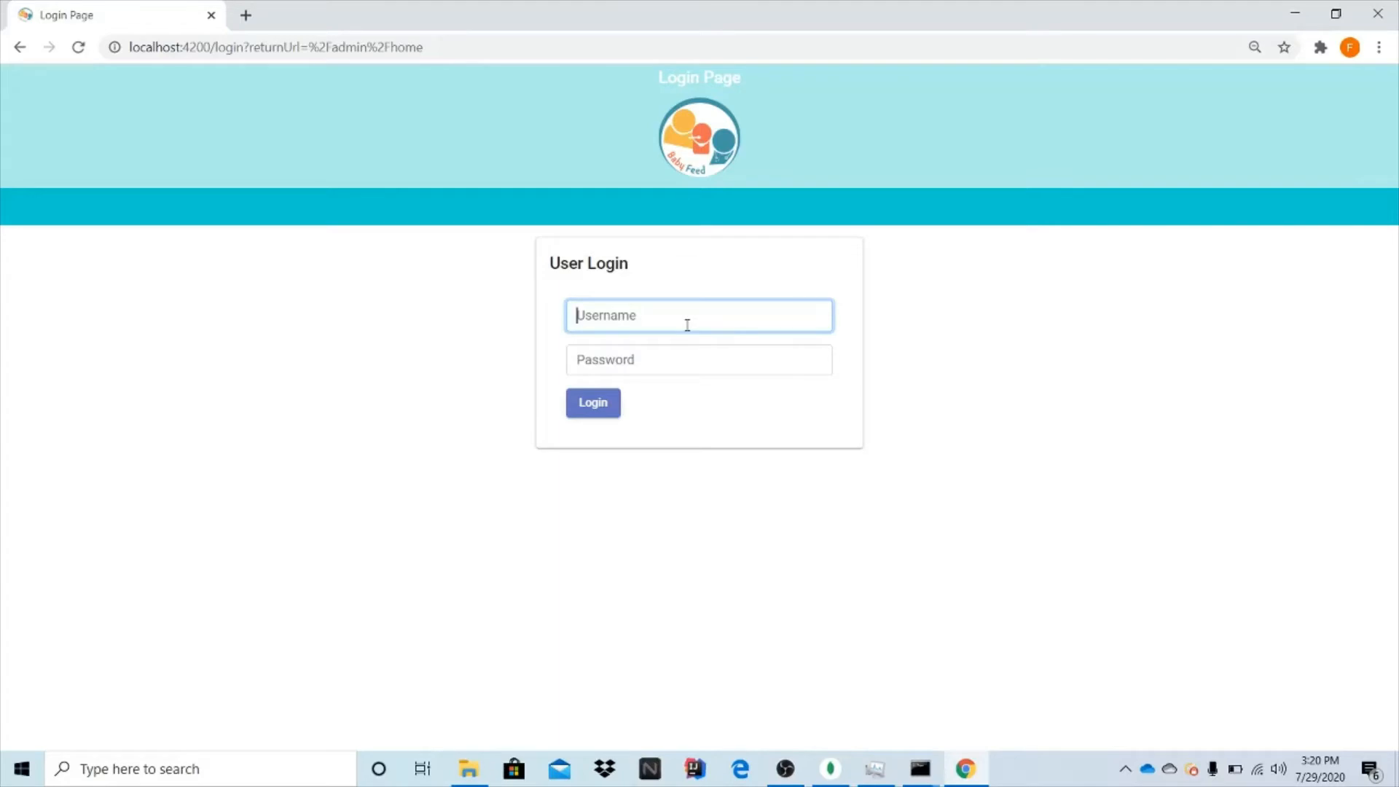
type("clinician2")
key("Tab")
type("p")
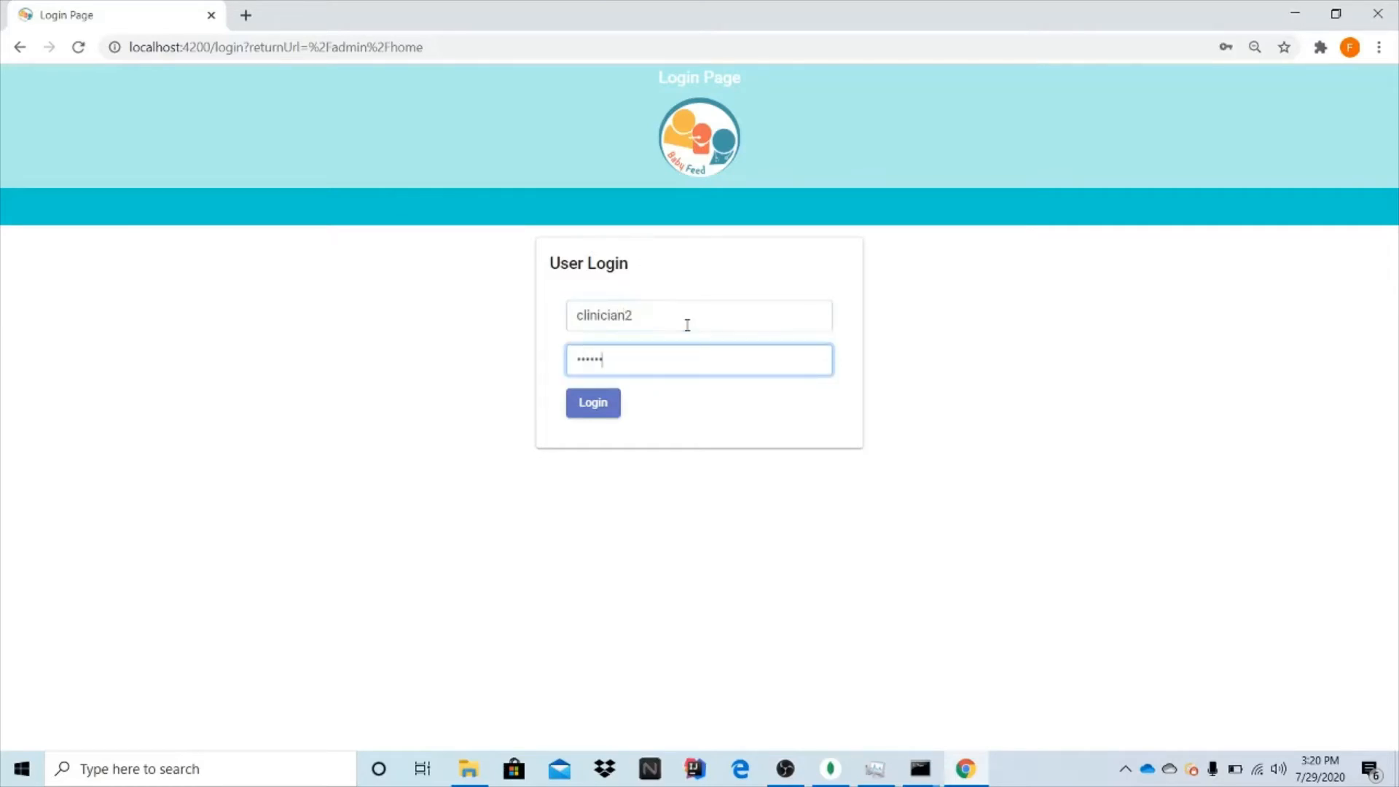
key("BackSpace")
key("BackSpace")
type("pa")
key("Return")
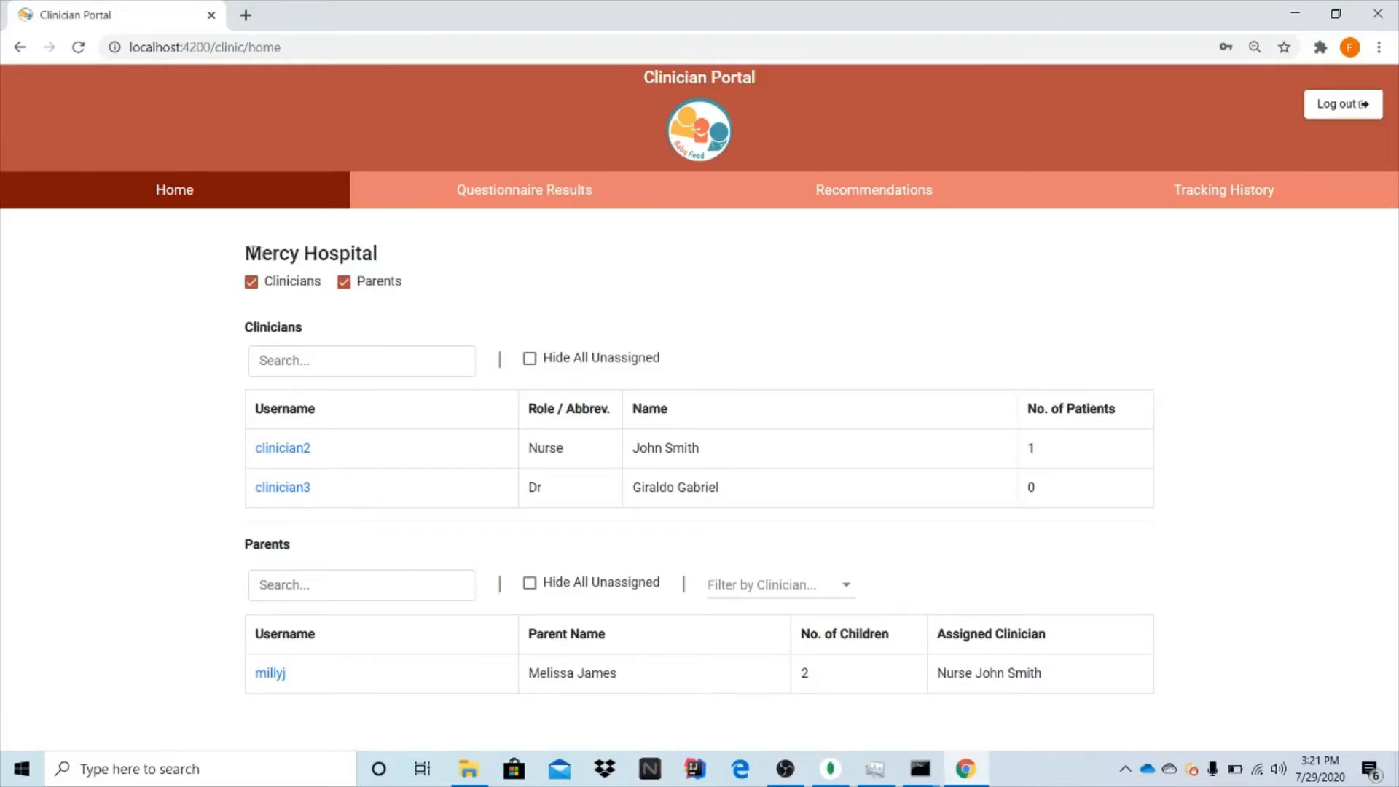
- Open the details of the parent listed for Mercy Hospital and examine the username and parent name fields
triple_click(300, 246)
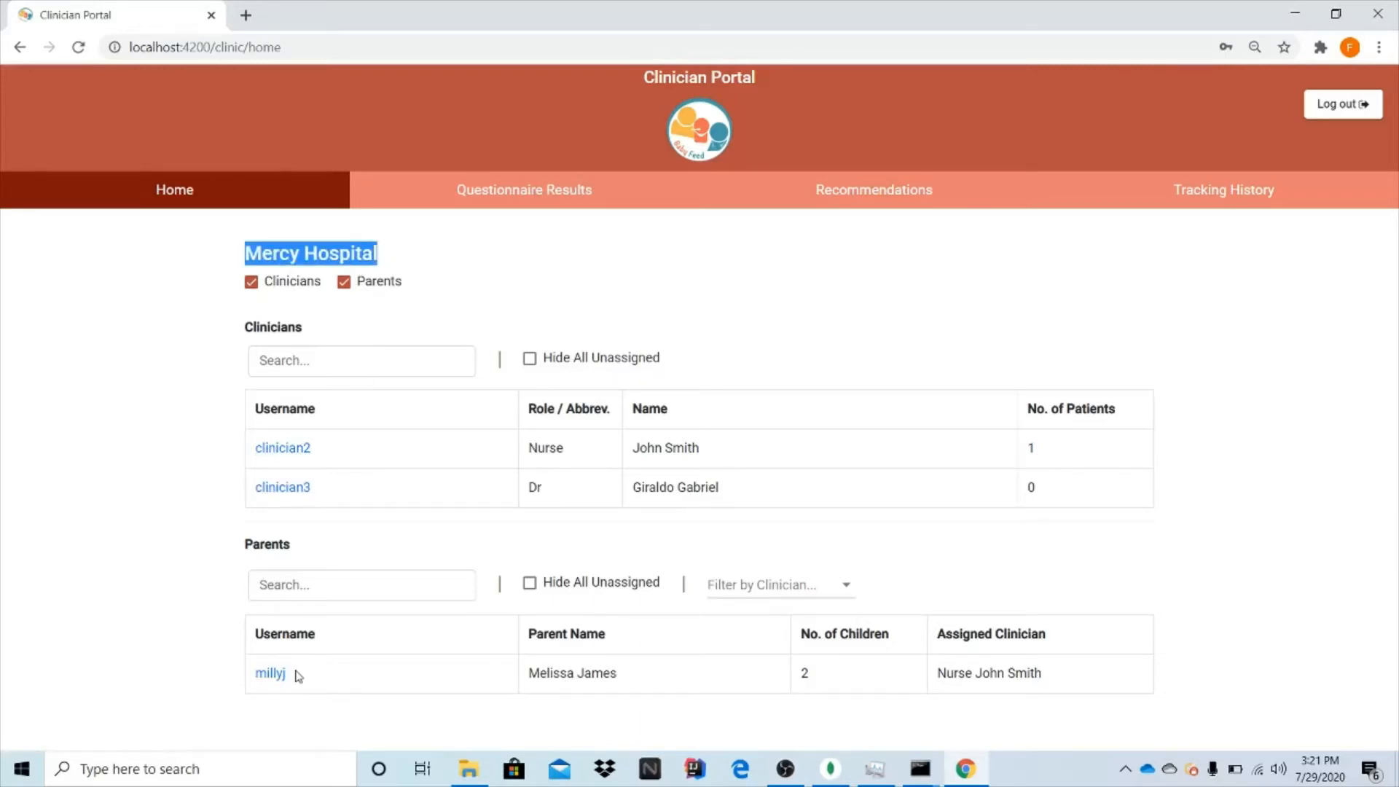
left_click(214, 346)
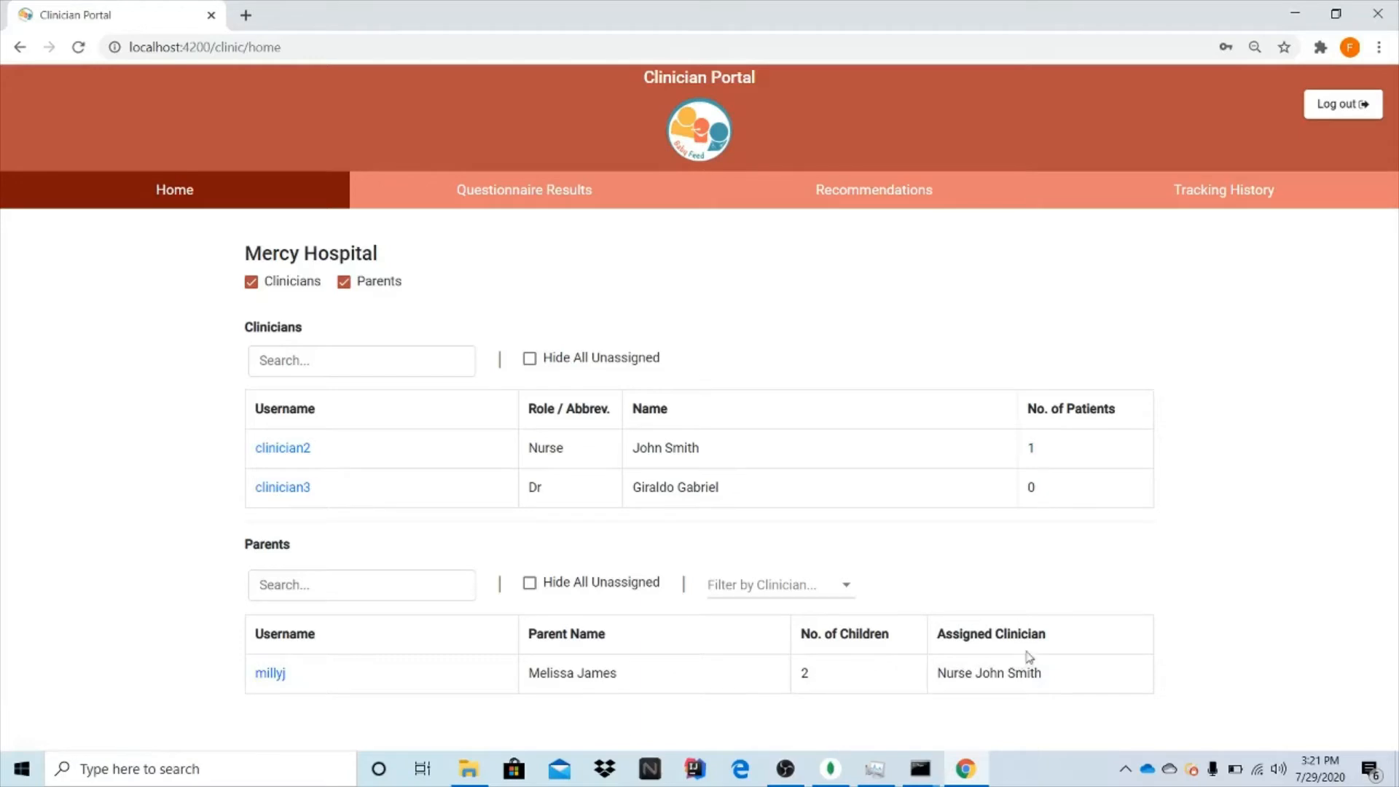
left_click(274, 674)
scroll(368, 448, "down", 1)
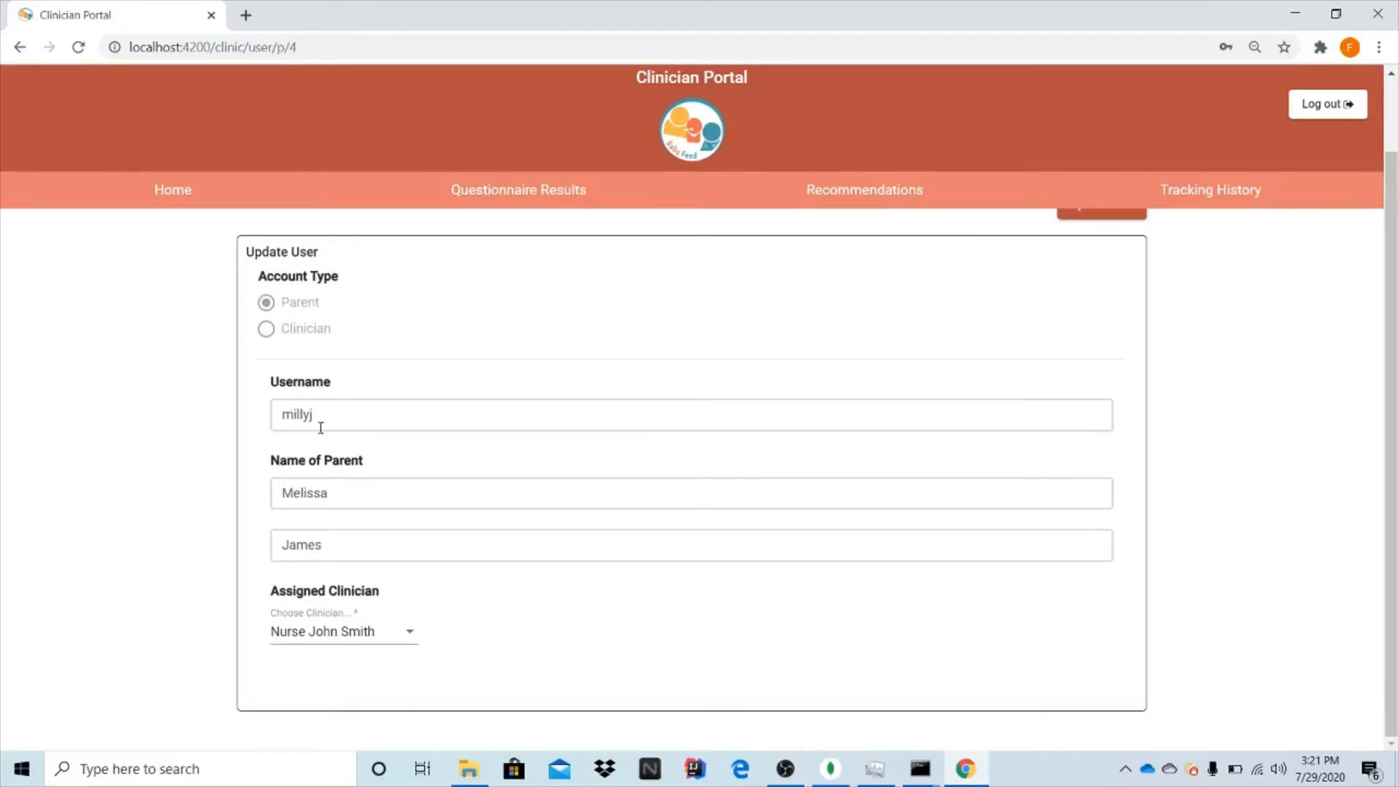
left_click(337, 406)
left_click(349, 507)
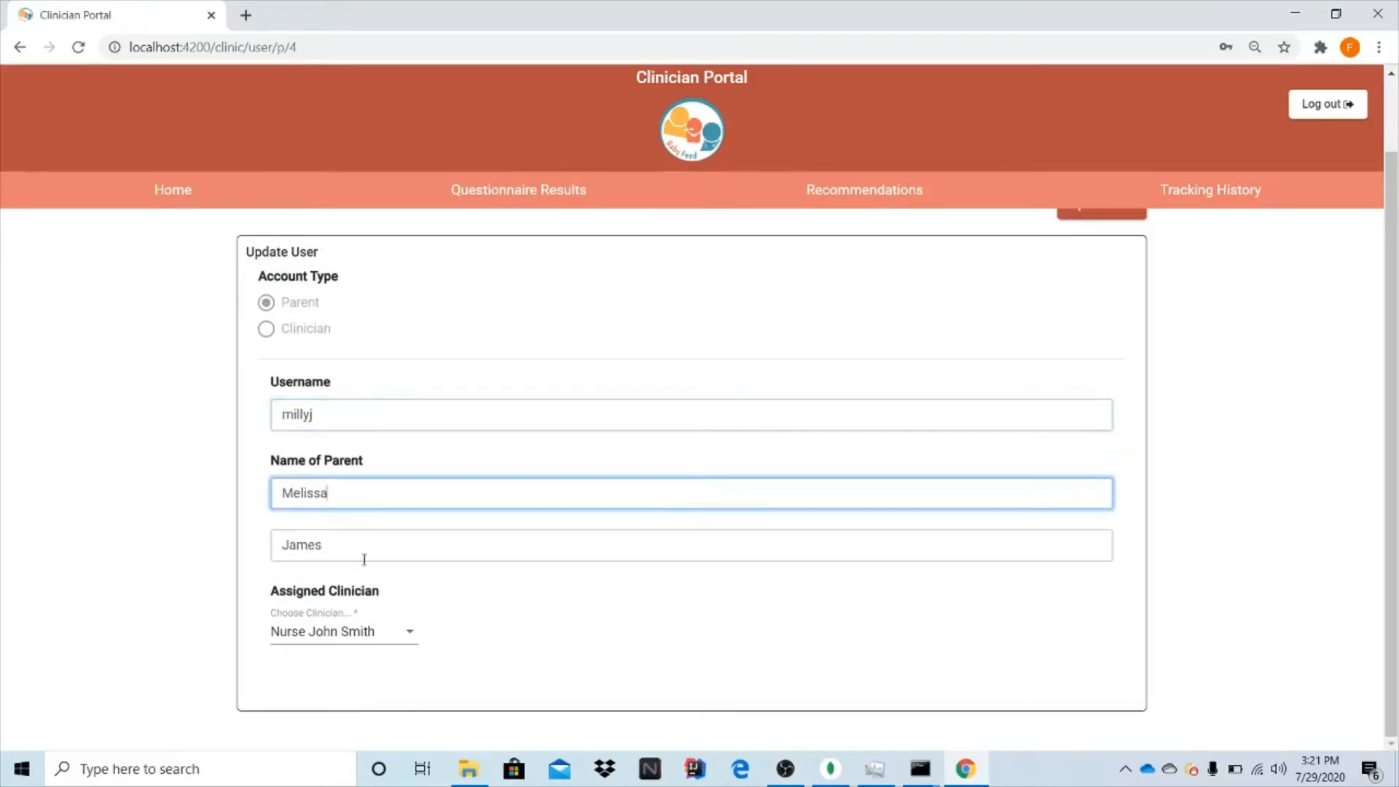
left_click(365, 559)
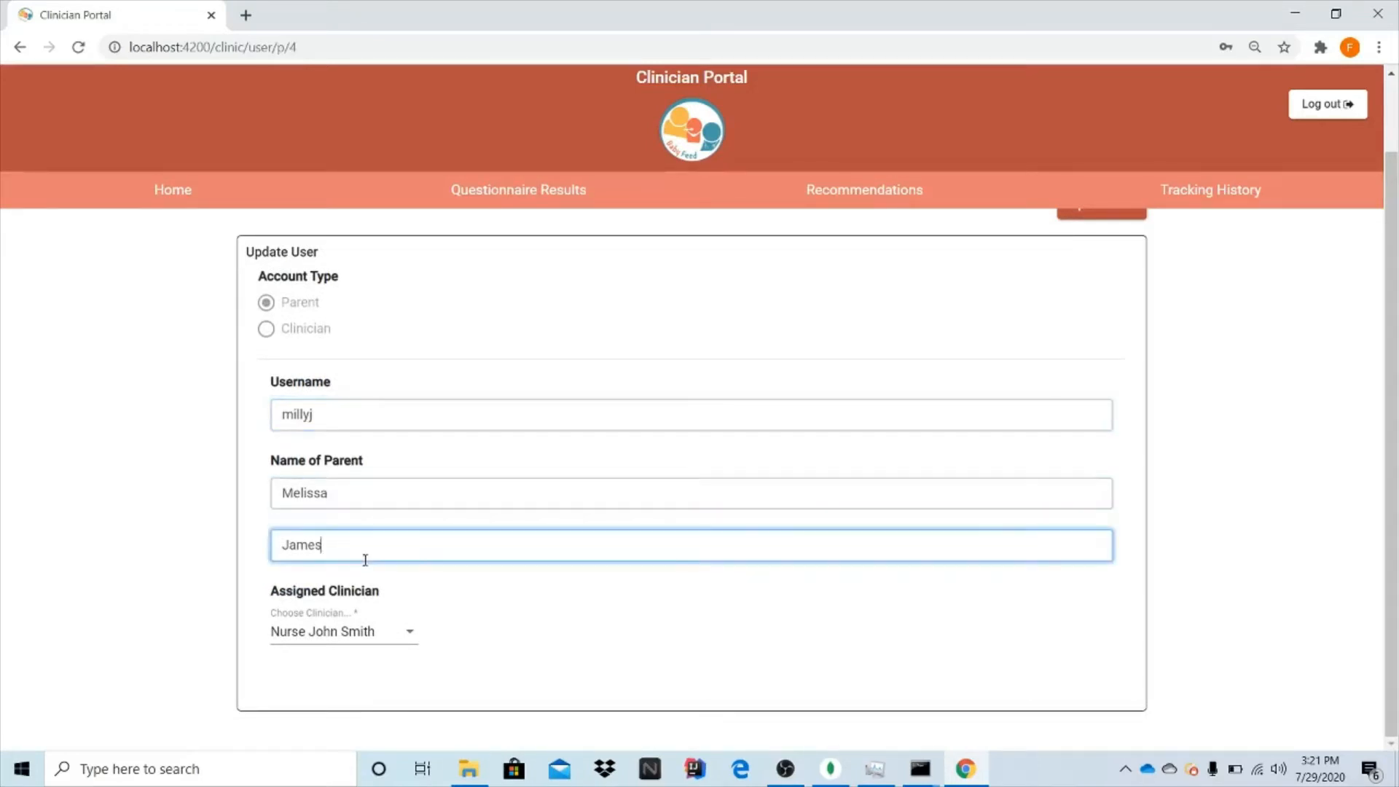
- Change the parent's assigned clinician to the doctor listed as clinician3, update the user and dismiss the confirmation
left_click(379, 641)
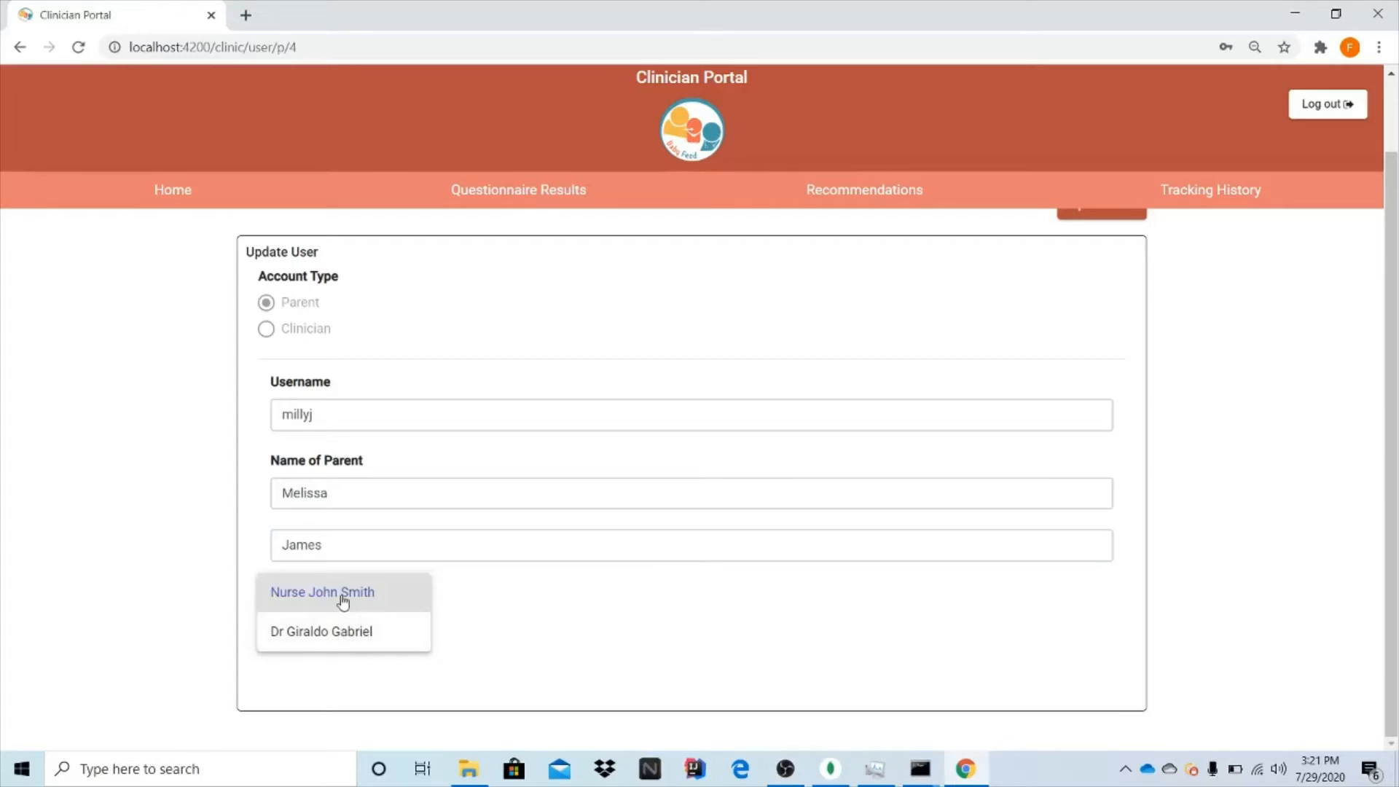
left_click(352, 633)
scroll(884, 553, "up", 1)
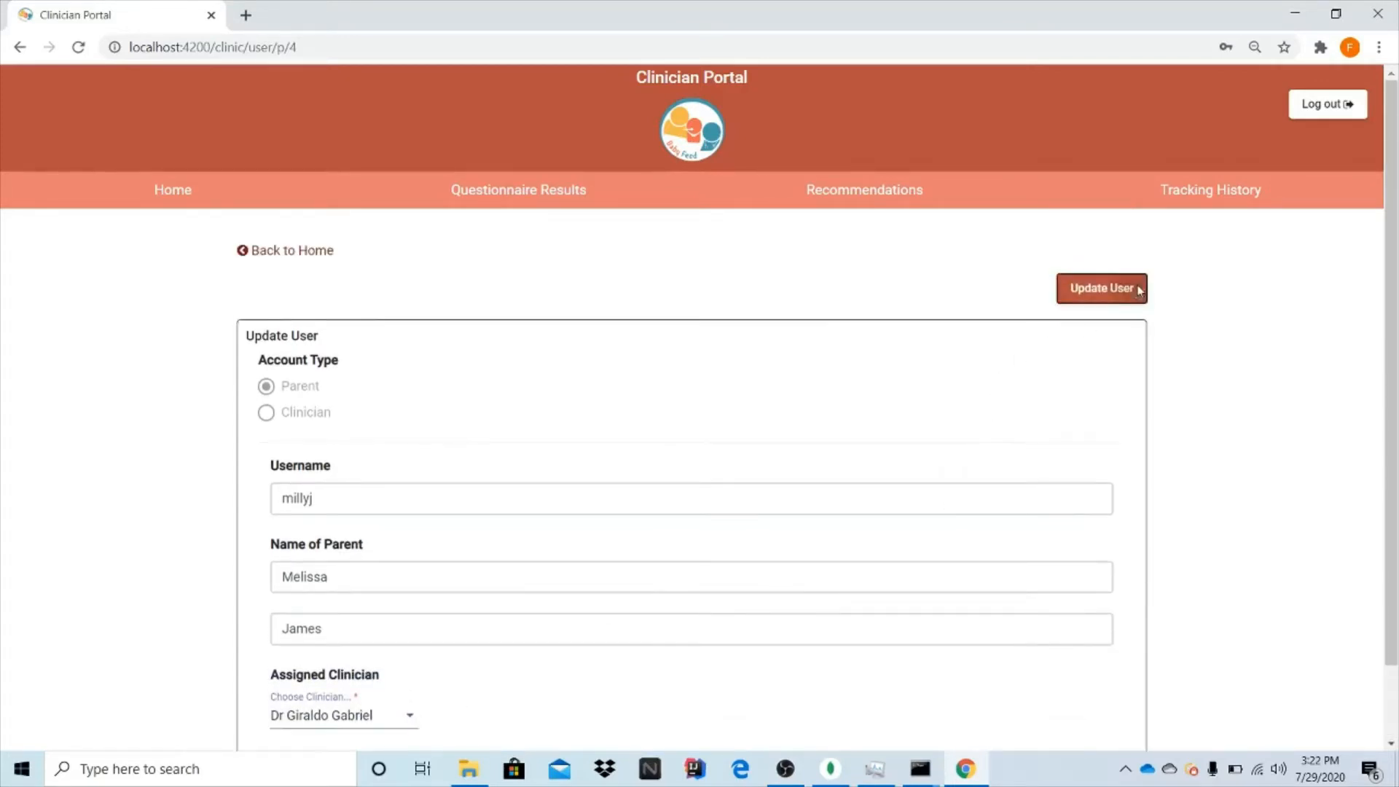
left_click(1139, 289)
left_click(717, 449)
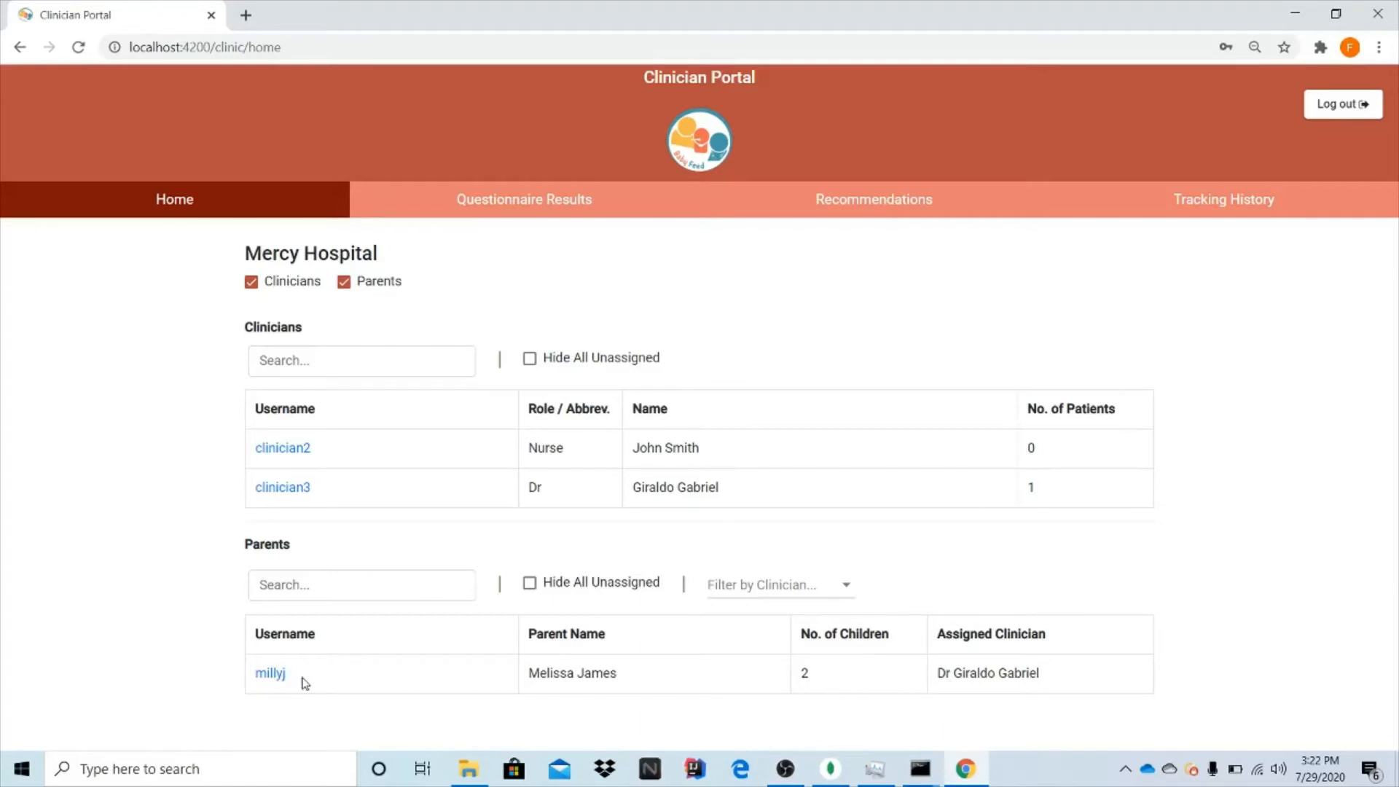
- Reopen the parent's details, reassign the parent to the nurse listed as clinician2, update the user and dismiss the confirmation
left_click(279, 675)
scroll(462, 562, "down", 1)
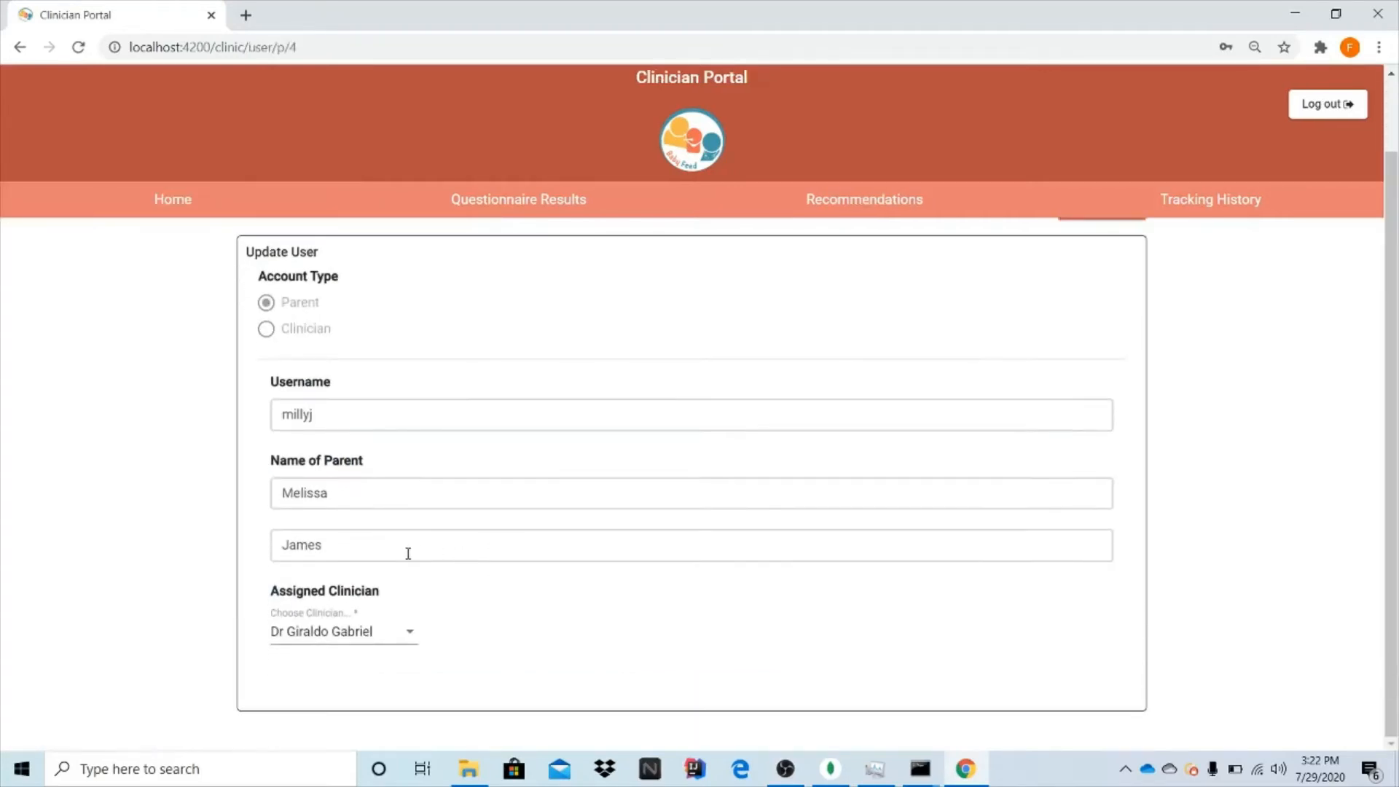
left_click(372, 633)
left_click(361, 553)
scroll(768, 593, "up", 2)
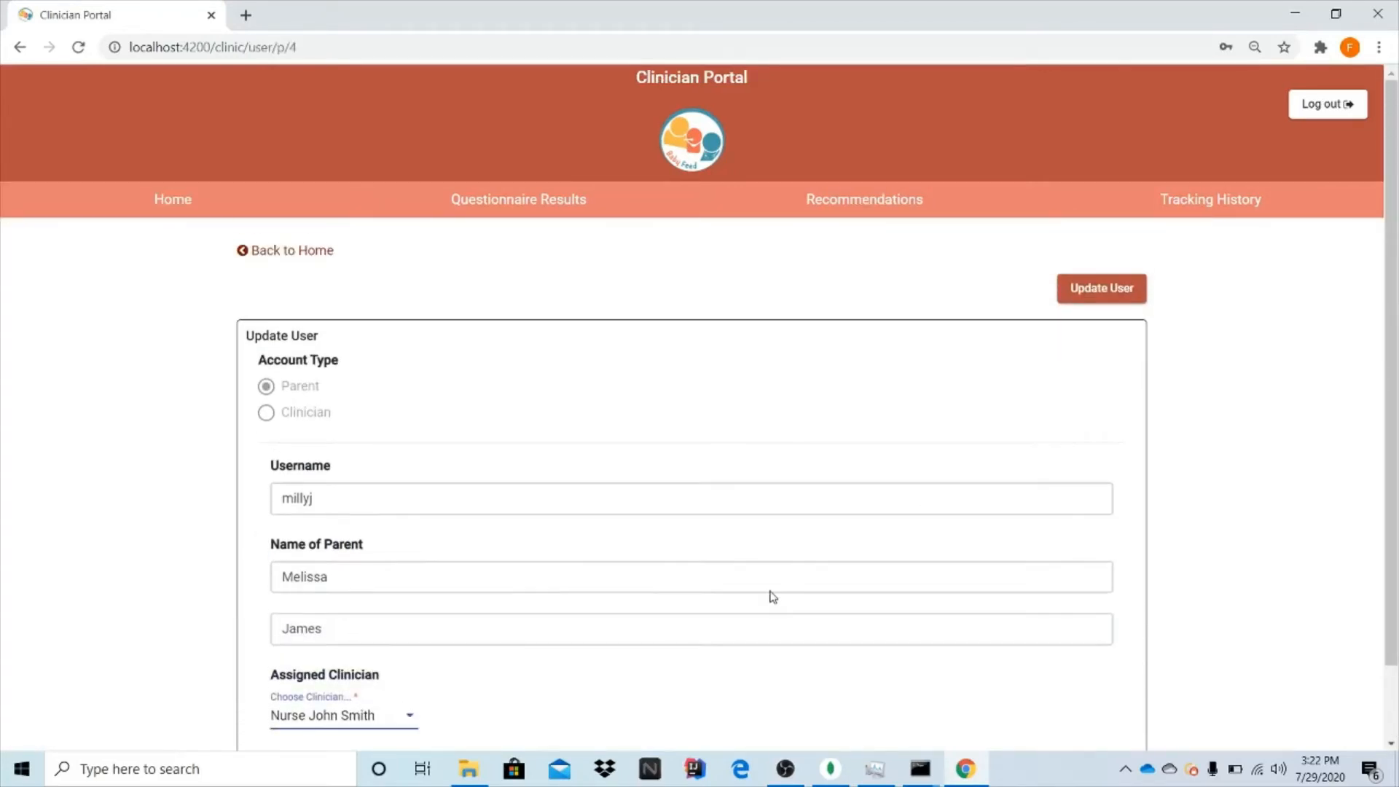
left_click(1116, 290)
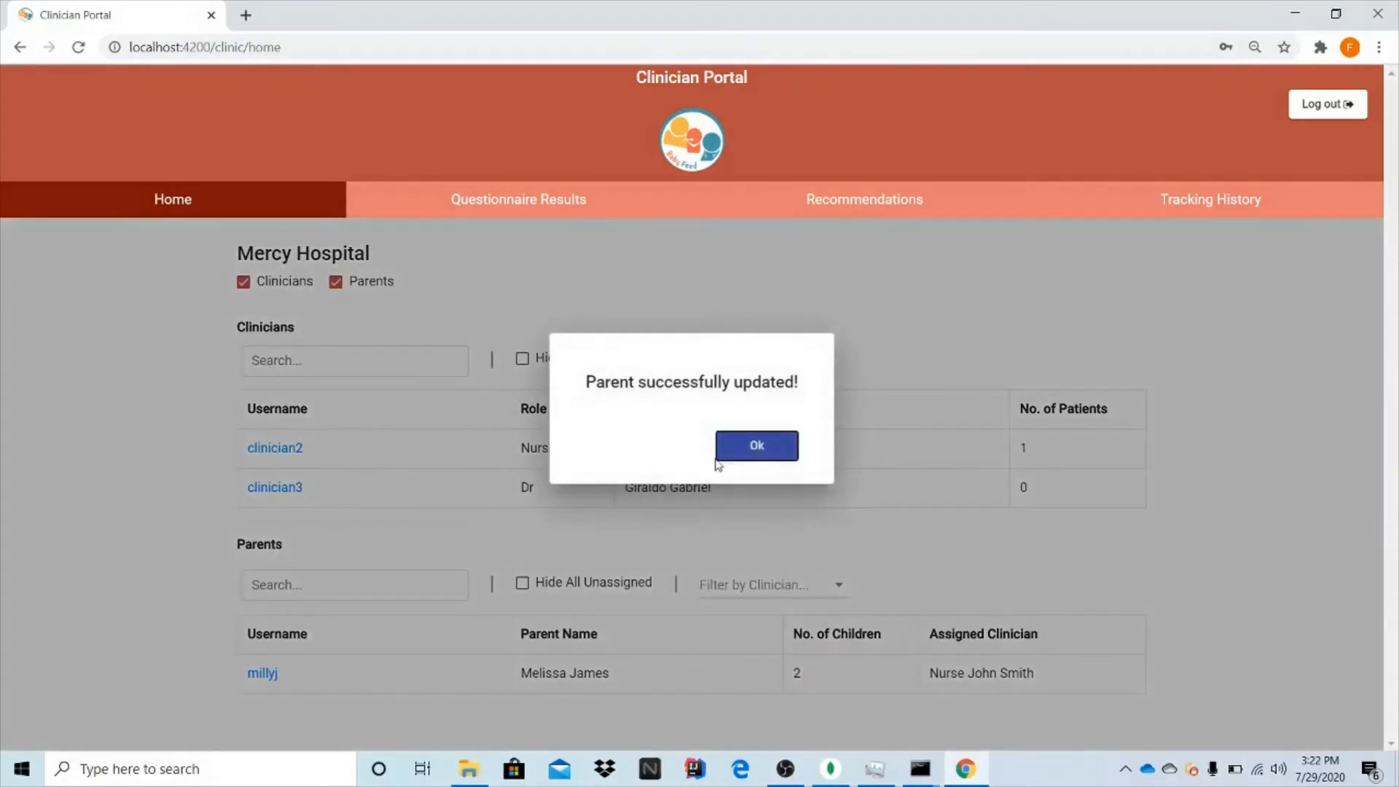
left_click(743, 454)
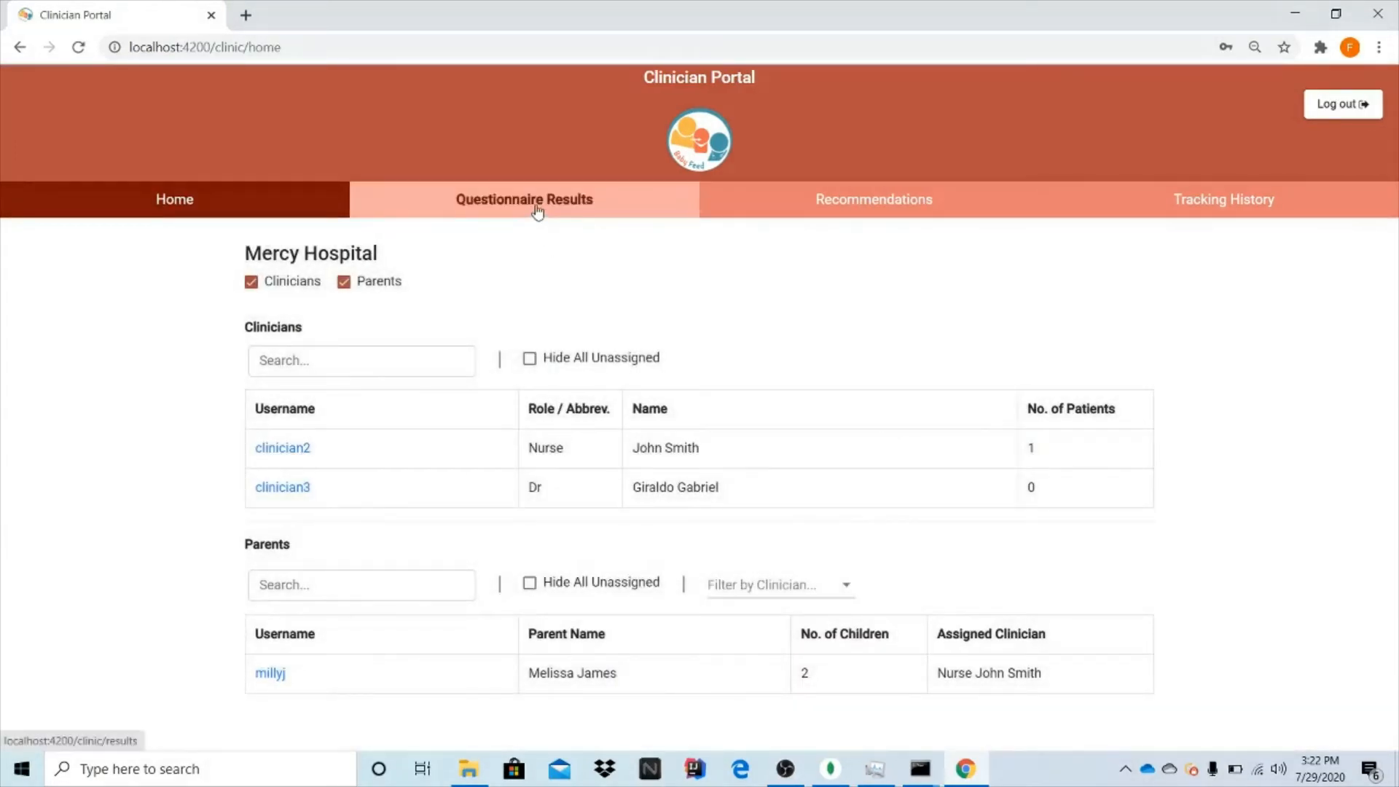
- Open the clinic's Questionnaire Results page
left_click(538, 212)
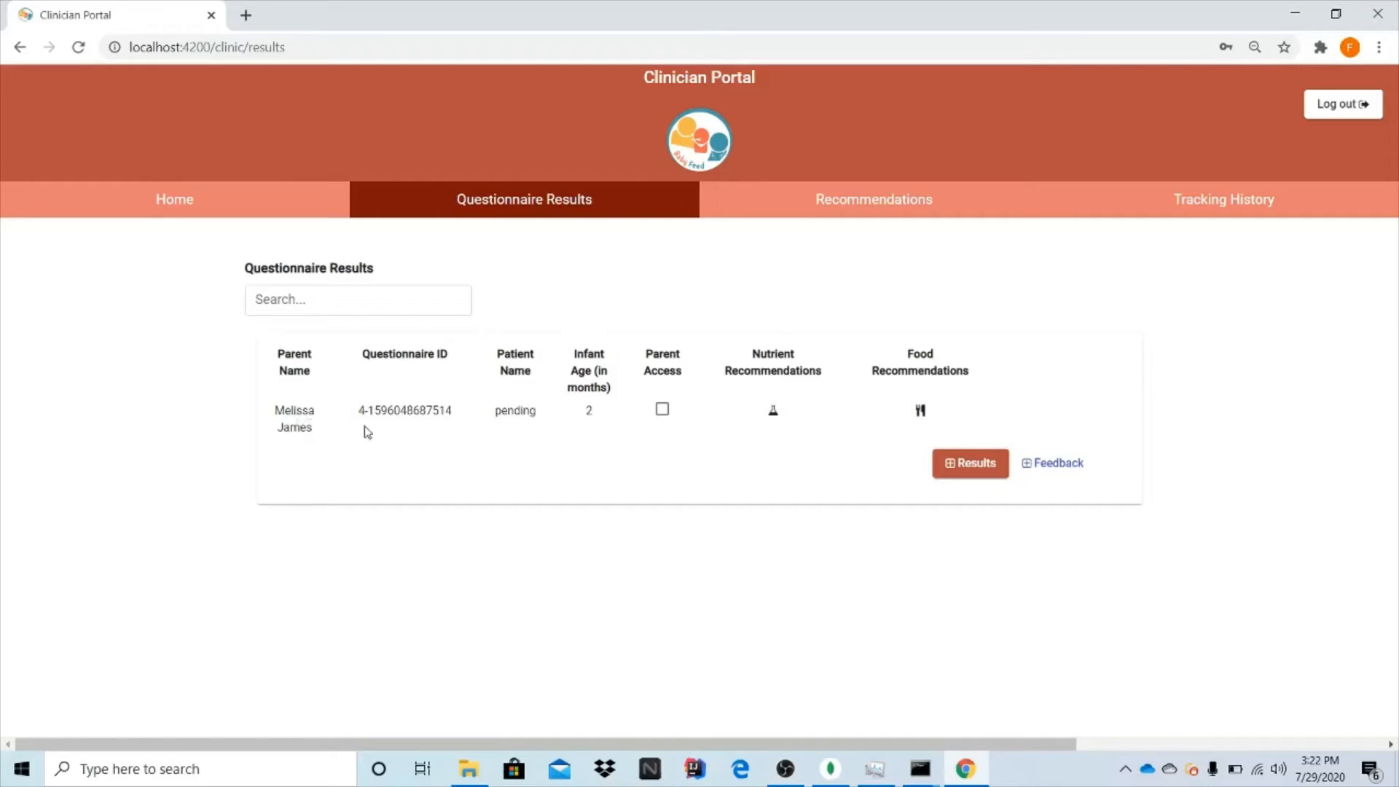
- Examine the questionnaire ID and infant age of the listed result, and switch its parent access on and back off
left_click_drag(360, 411, 456, 413)
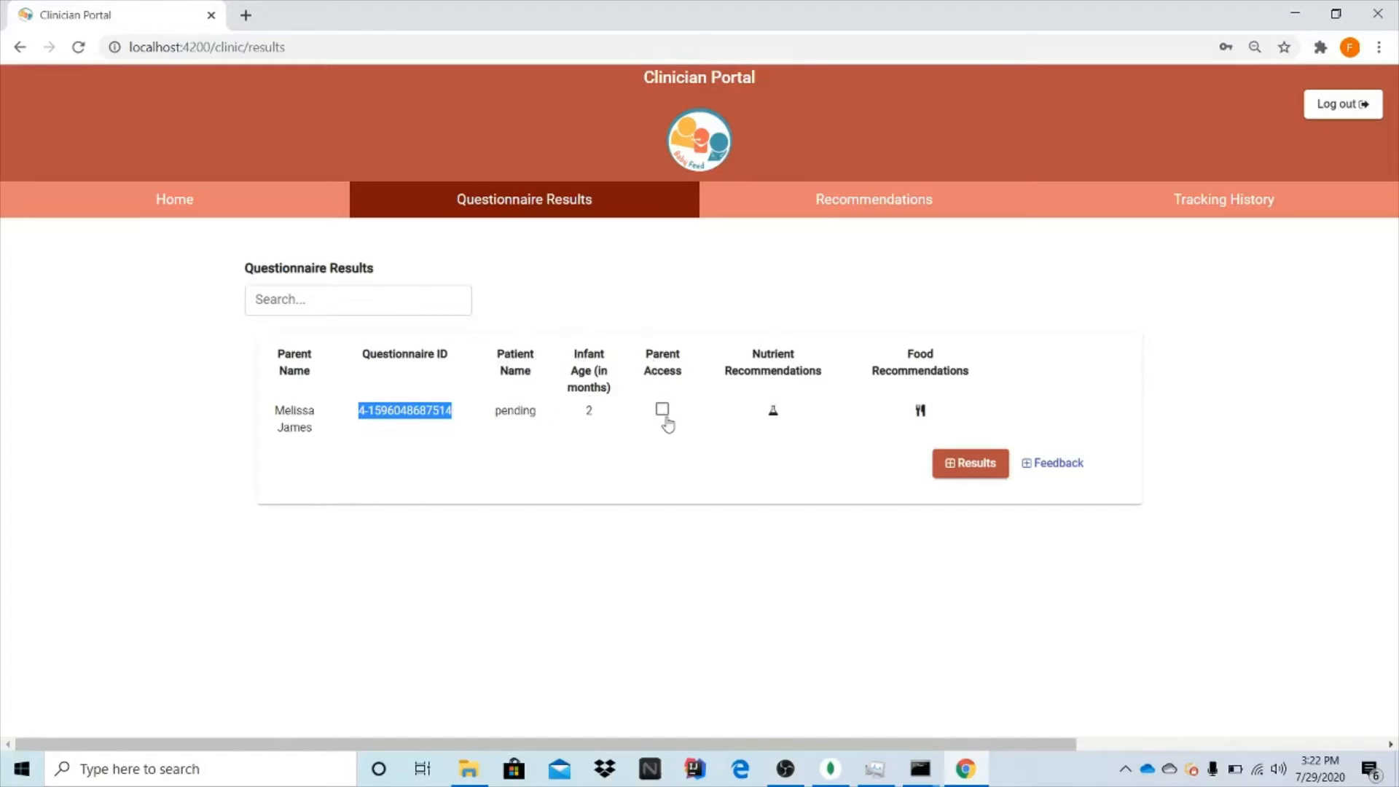
left_click_drag(569, 364, 612, 421)
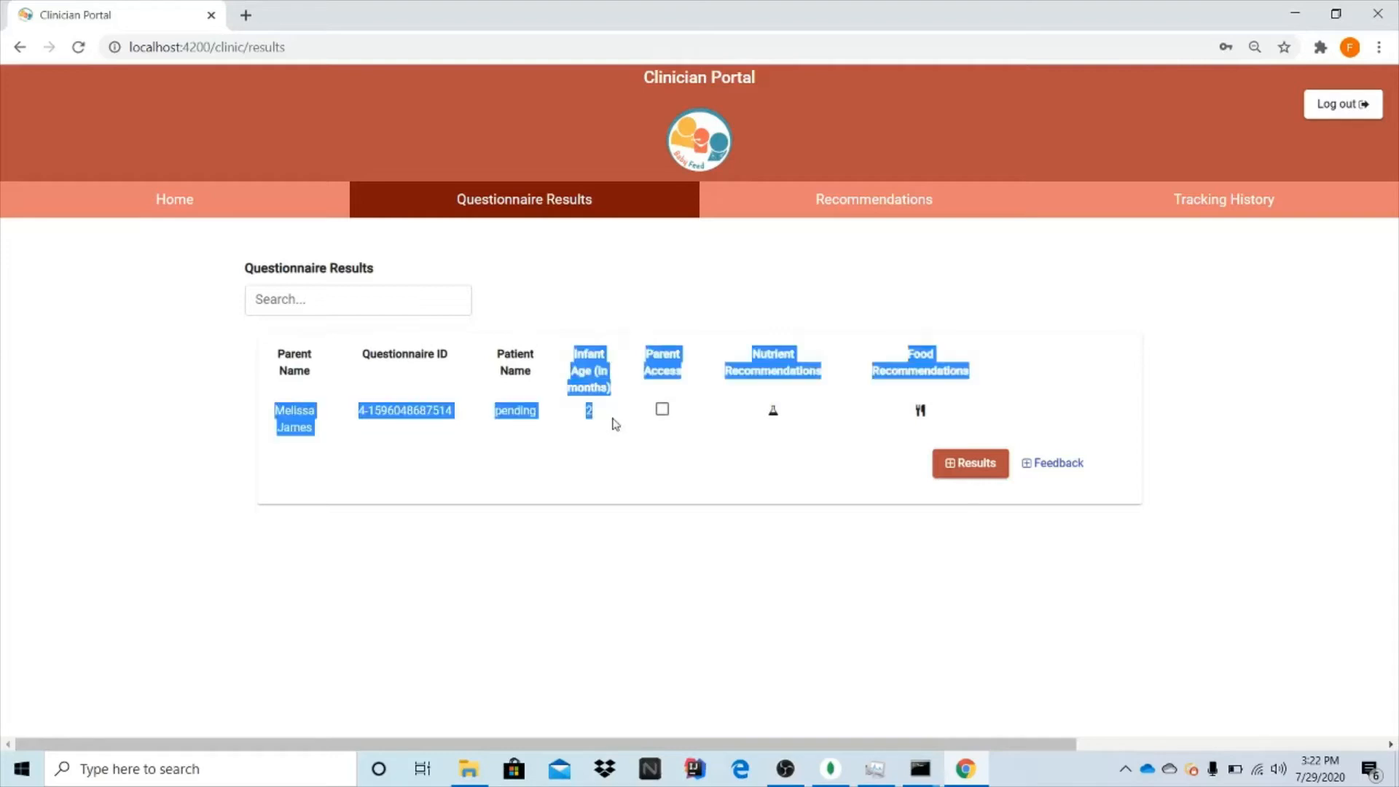
left_click(610, 423)
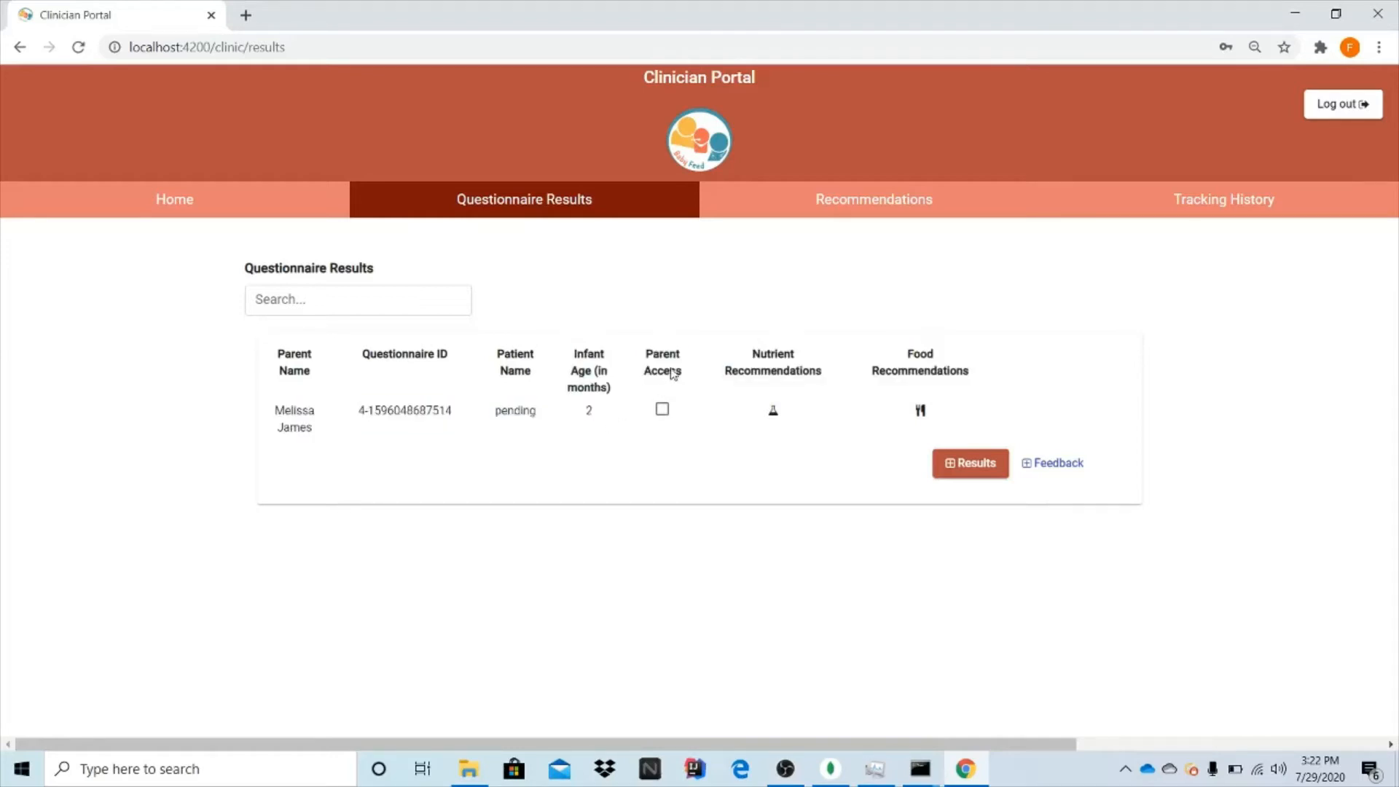
left_click(661, 409)
left_click(662, 410)
- View the result's nutrient recommendations, read through the whole nutrient table and close it
left_click(773, 411)
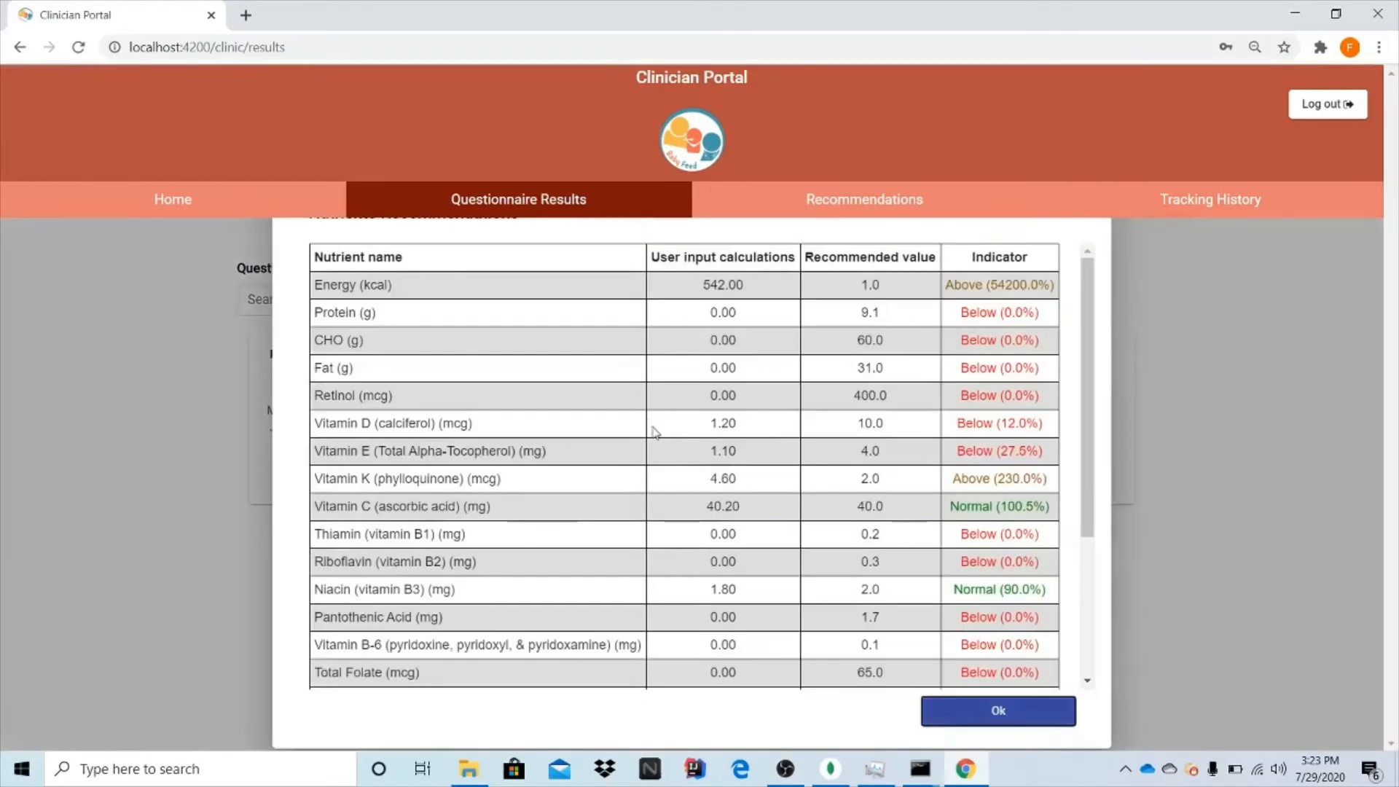
scroll(430, 466, "down", 3)
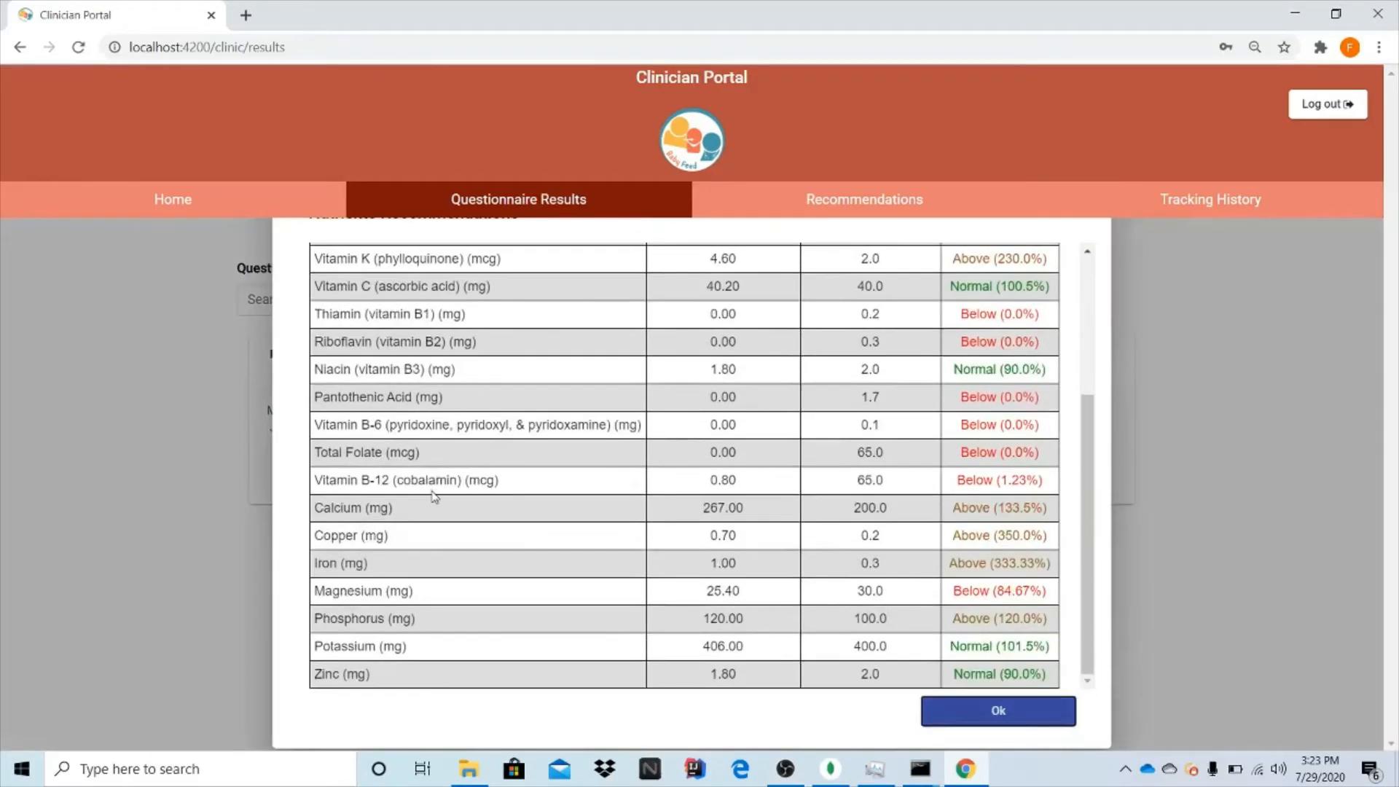
scroll(436, 497, "up", 3)
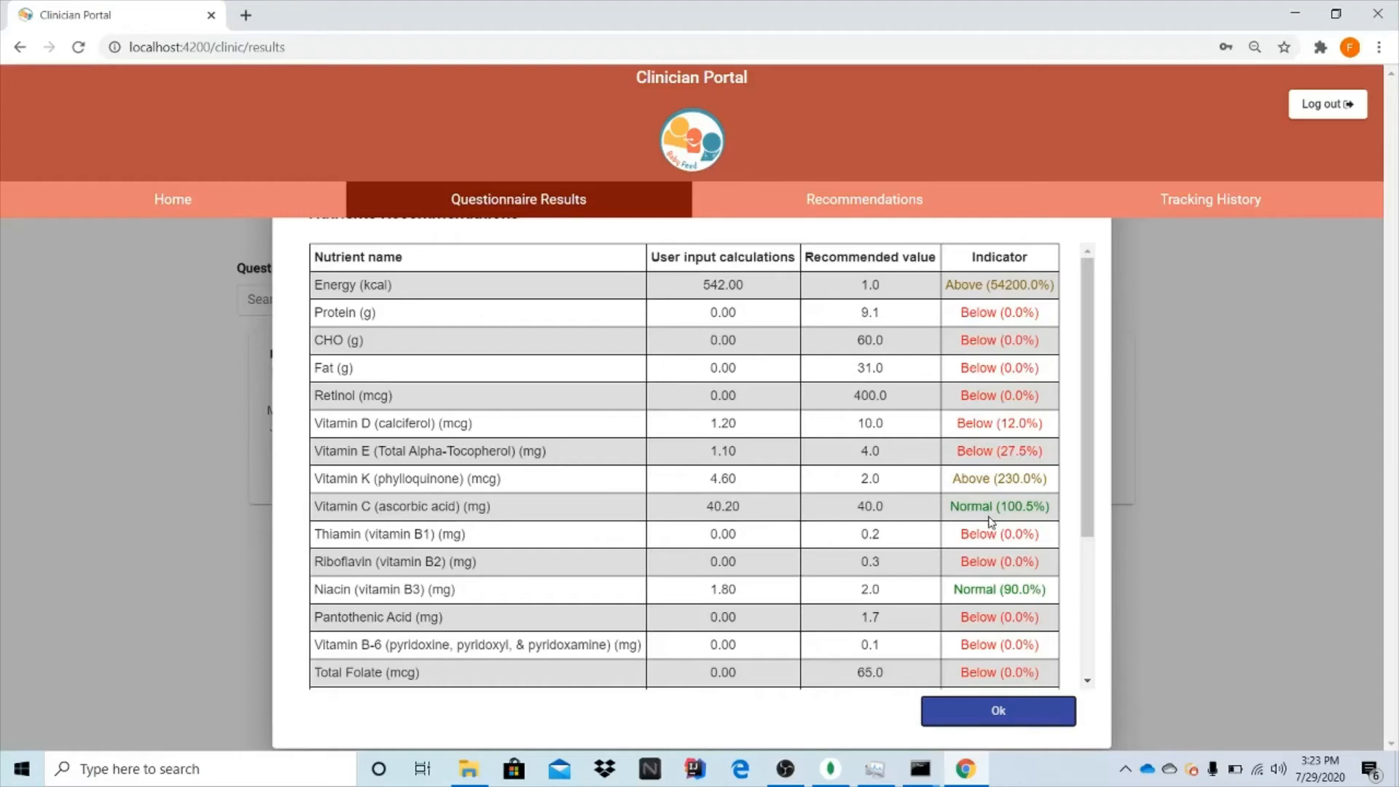
left_click(996, 711)
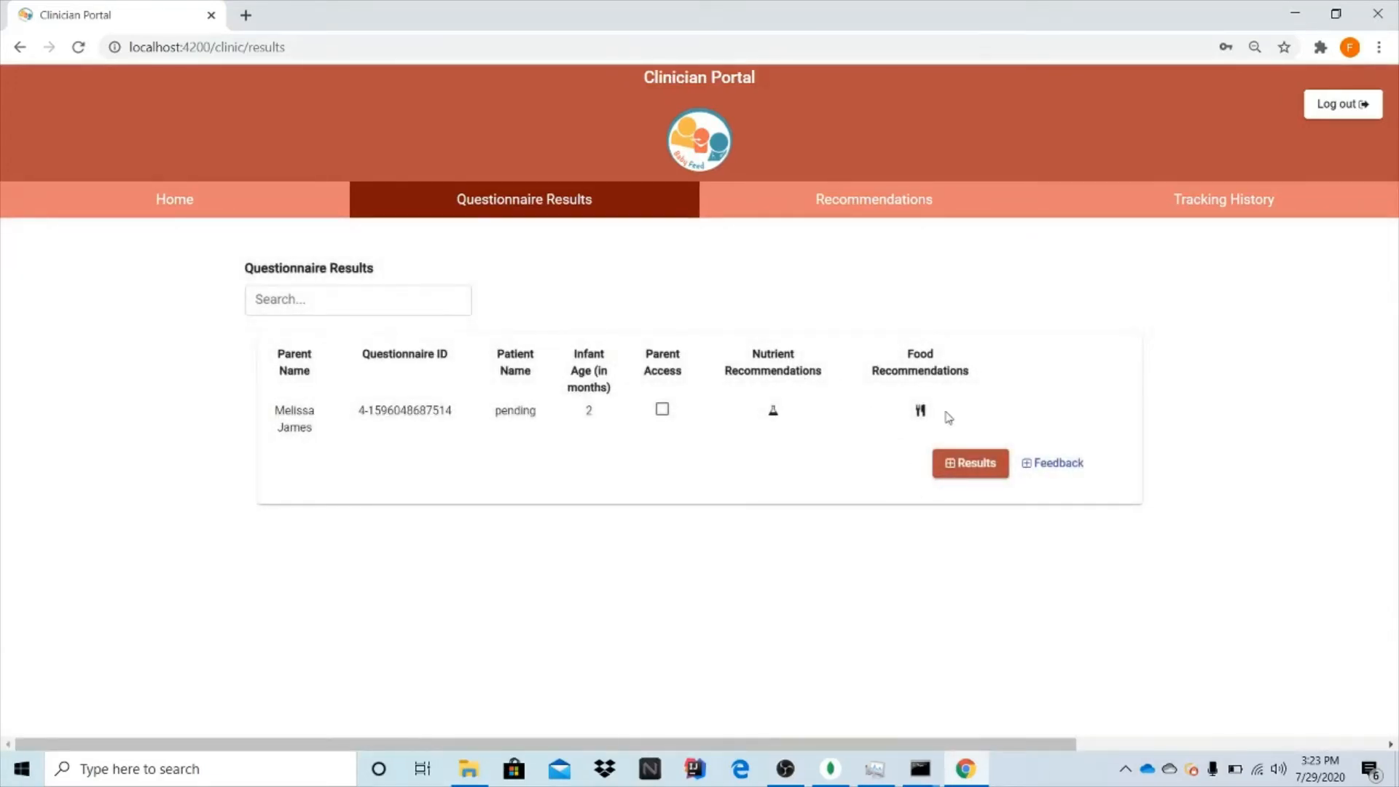
- View the result's food recommendations, examine the milk row's range, the labels and the calculated amounts, and close them
left_click(921, 410)
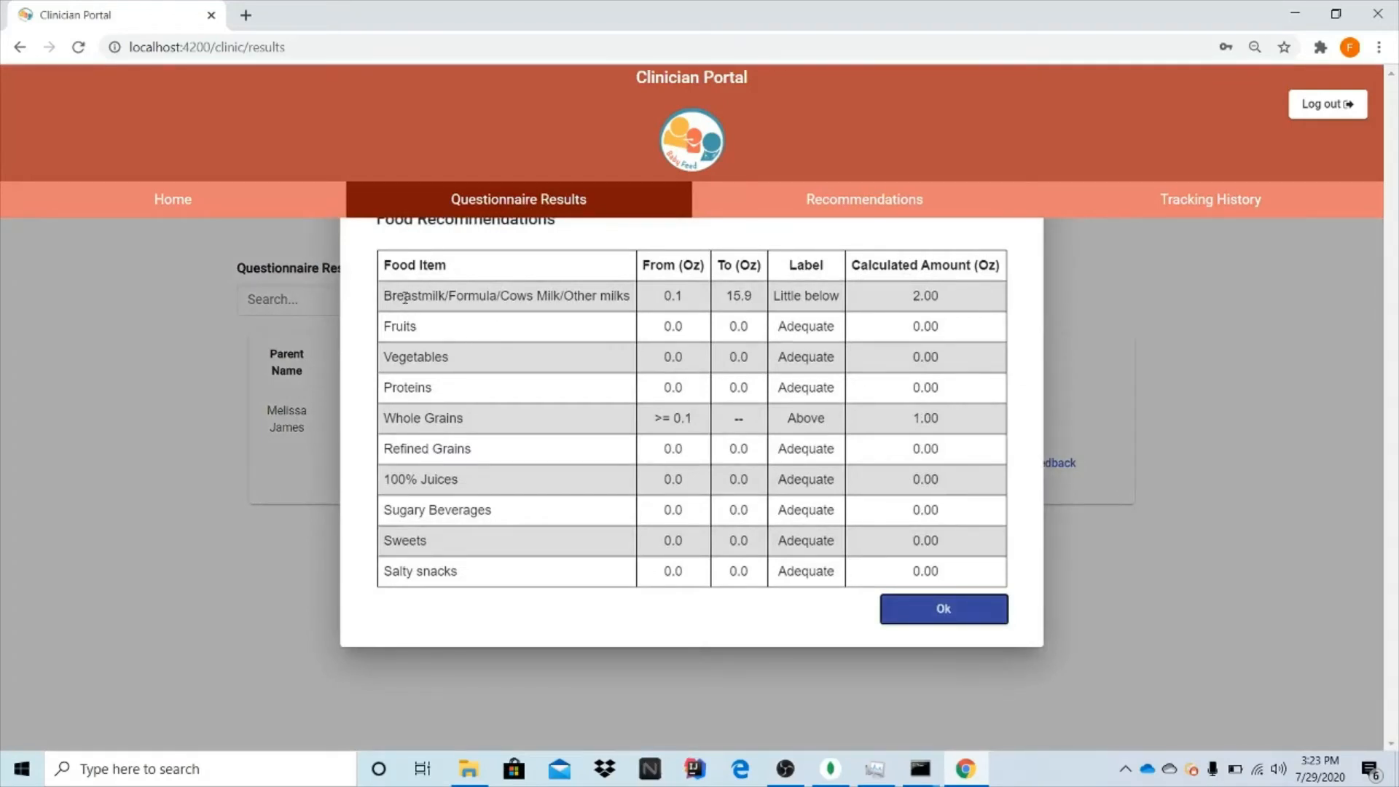
left_click_drag(389, 294, 628, 297)
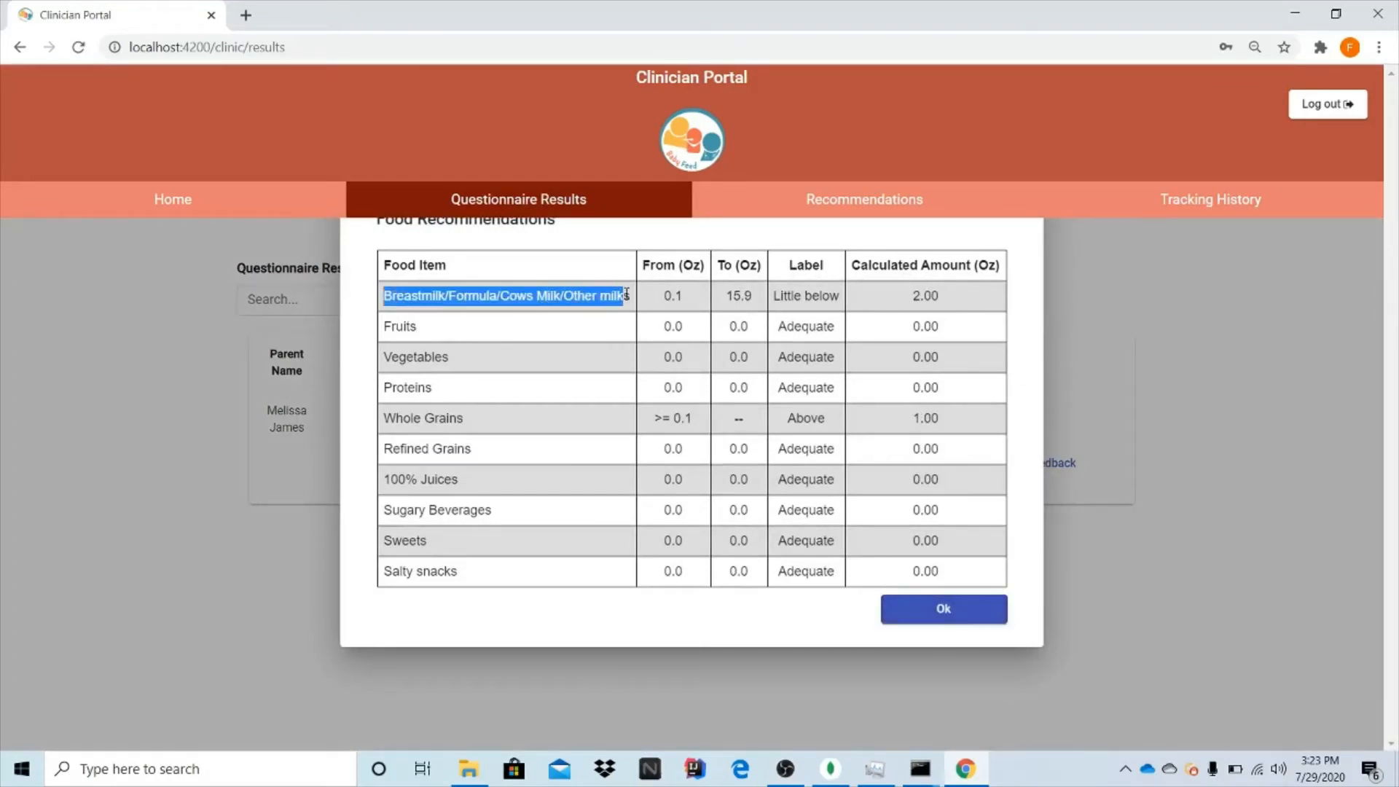
left_click(470, 356)
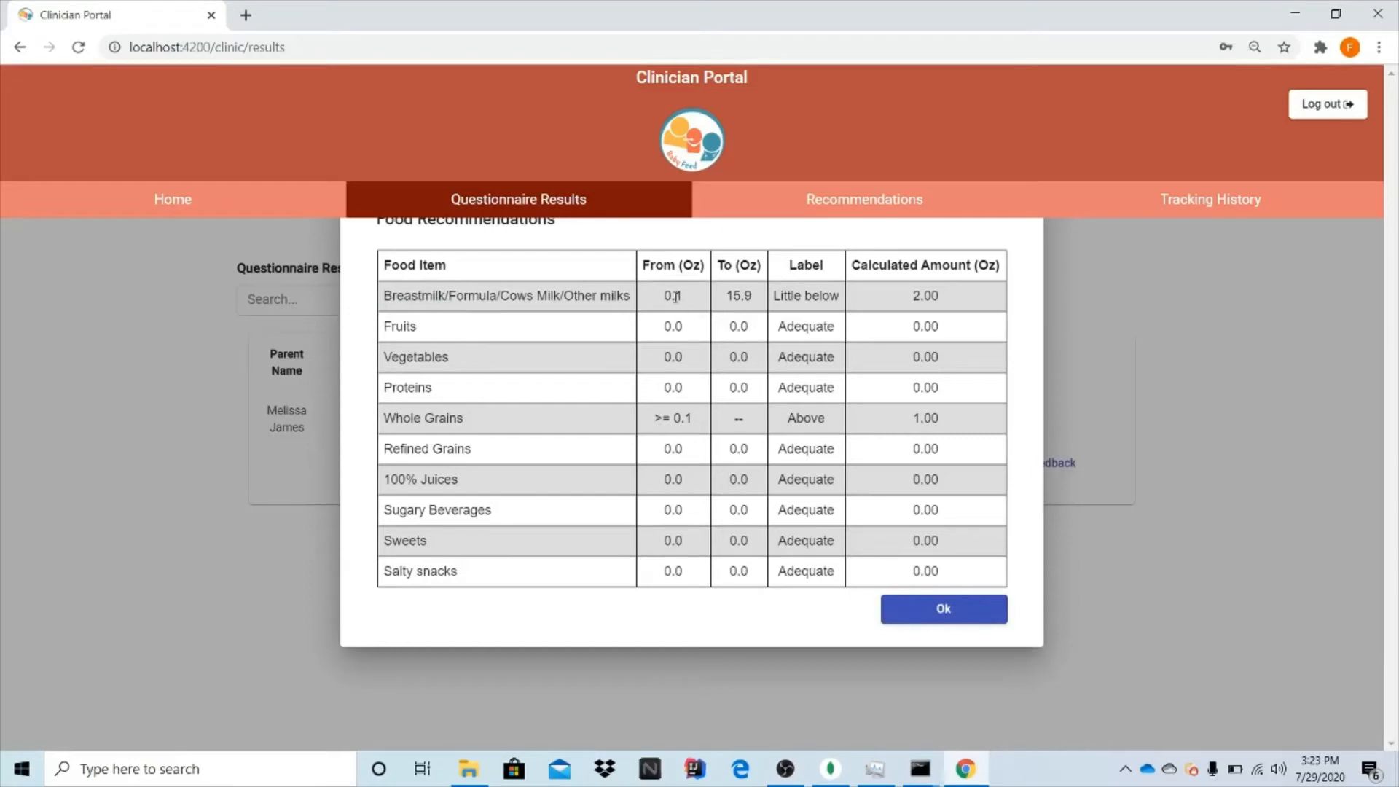
left_click_drag(666, 295, 764, 303)
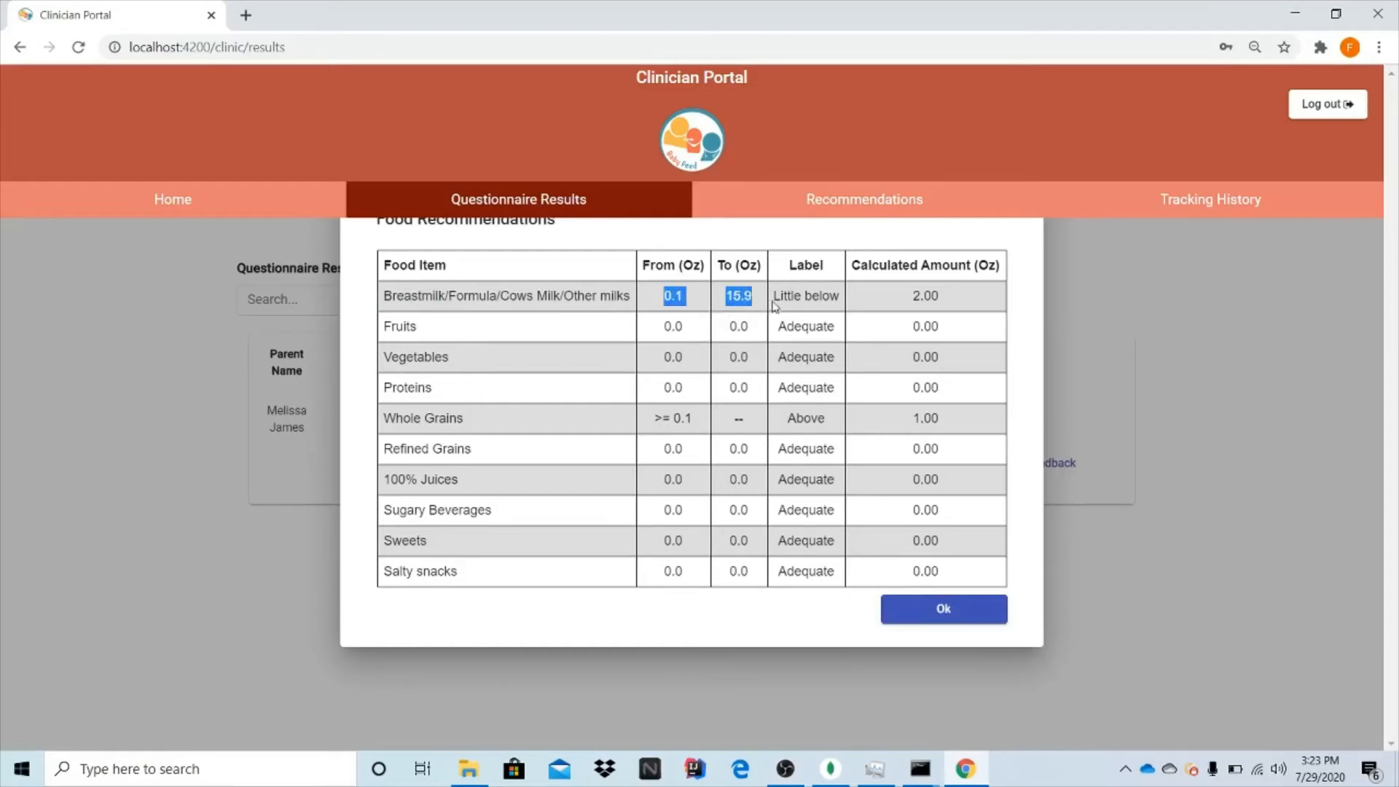
left_click(784, 291)
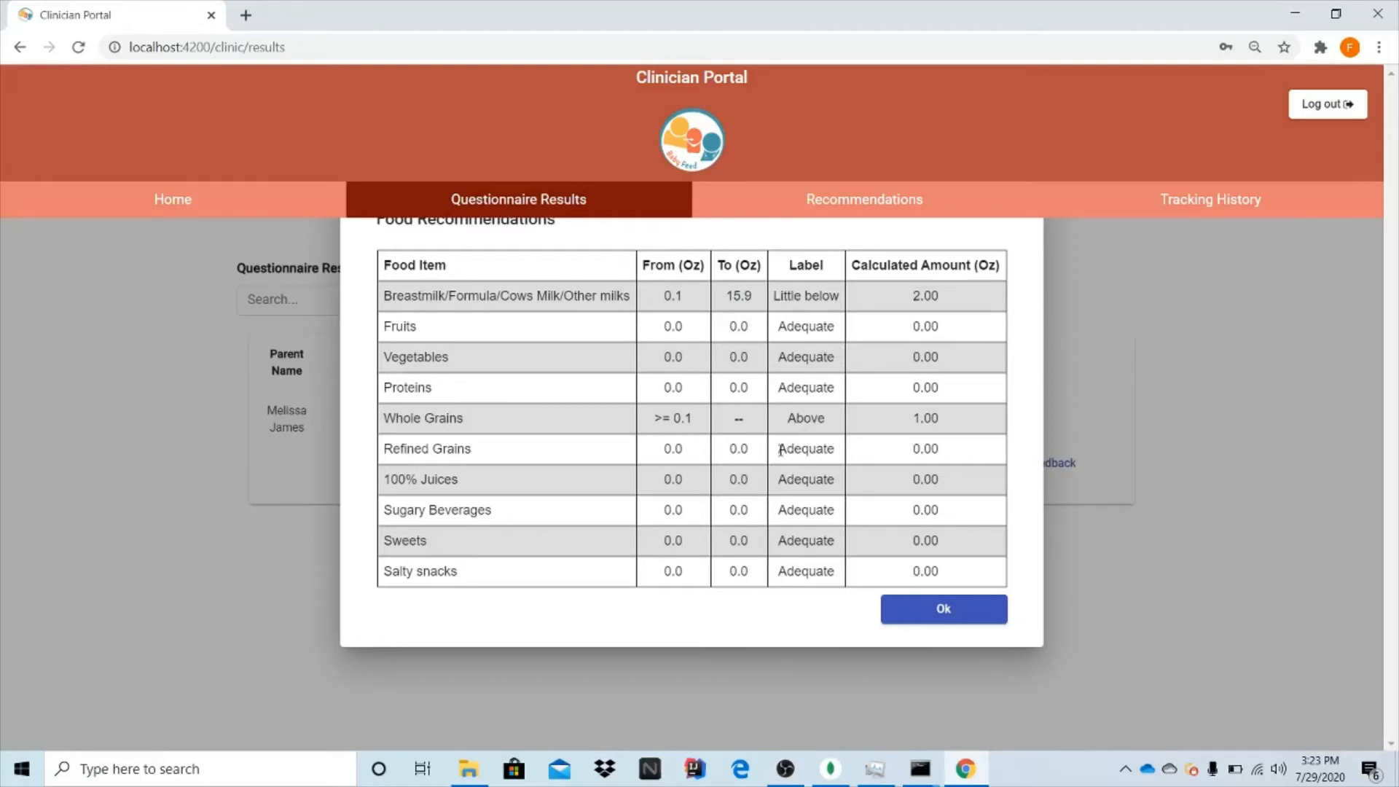
left_click_drag(859, 267, 1013, 283)
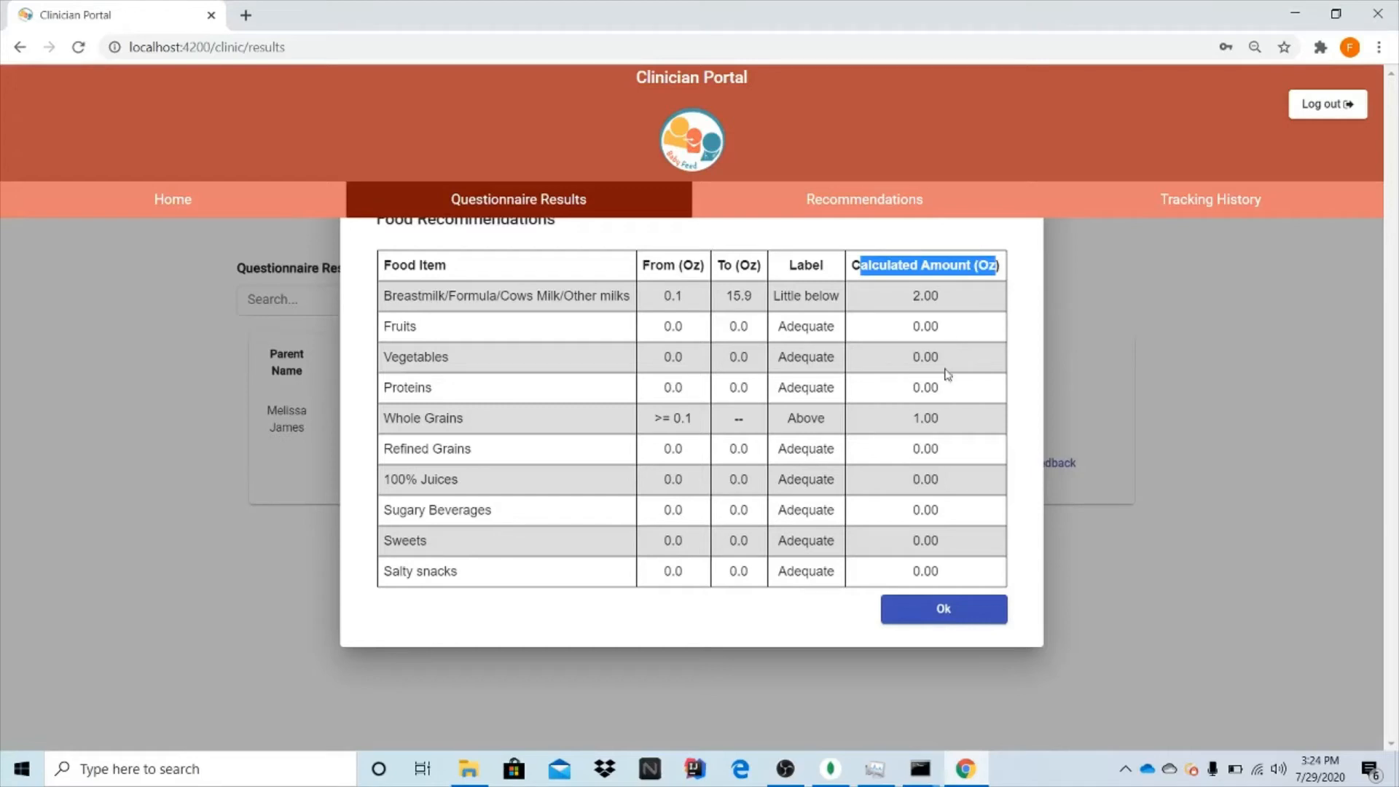
left_click(983, 618)
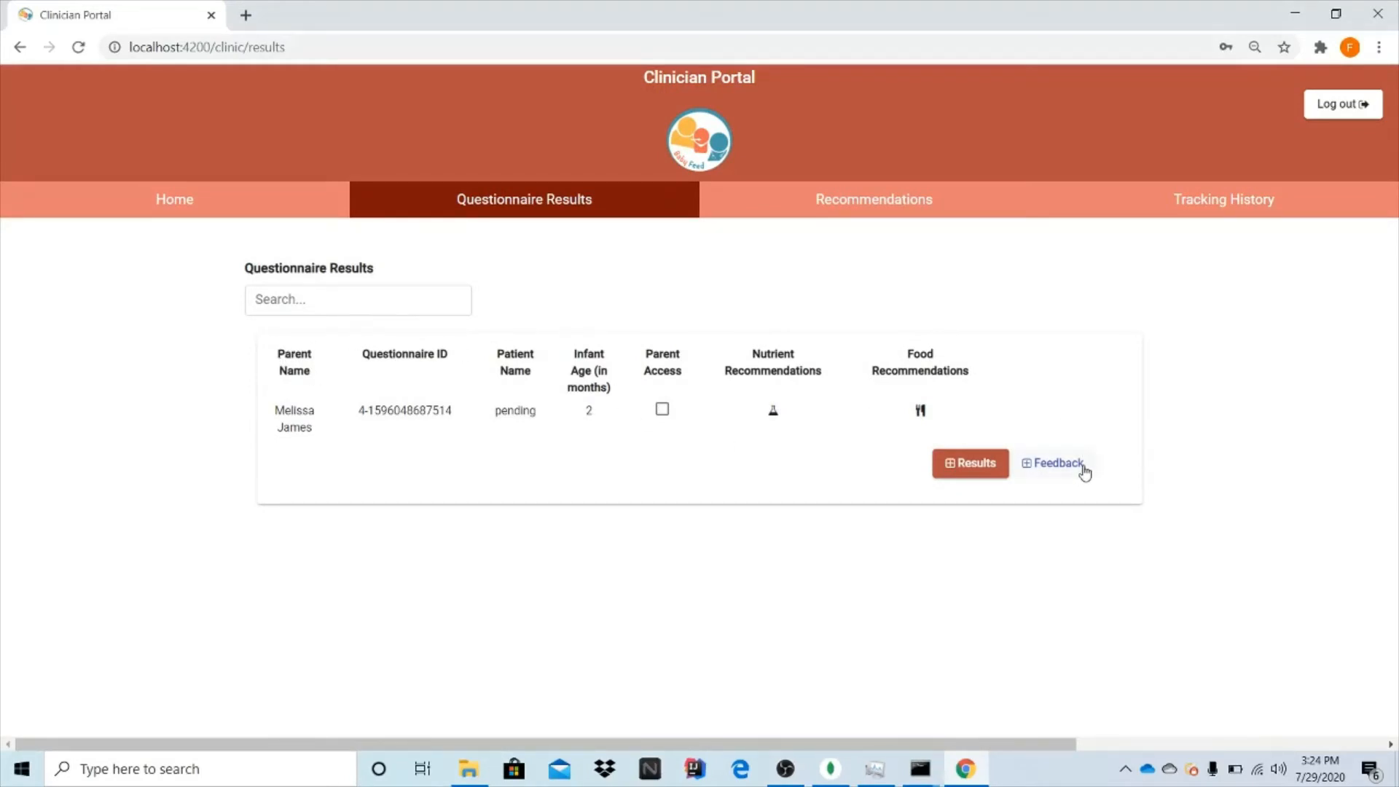
- Log out of the Clinician Portal and log in with the parent's username and password
left_click(1344, 104)
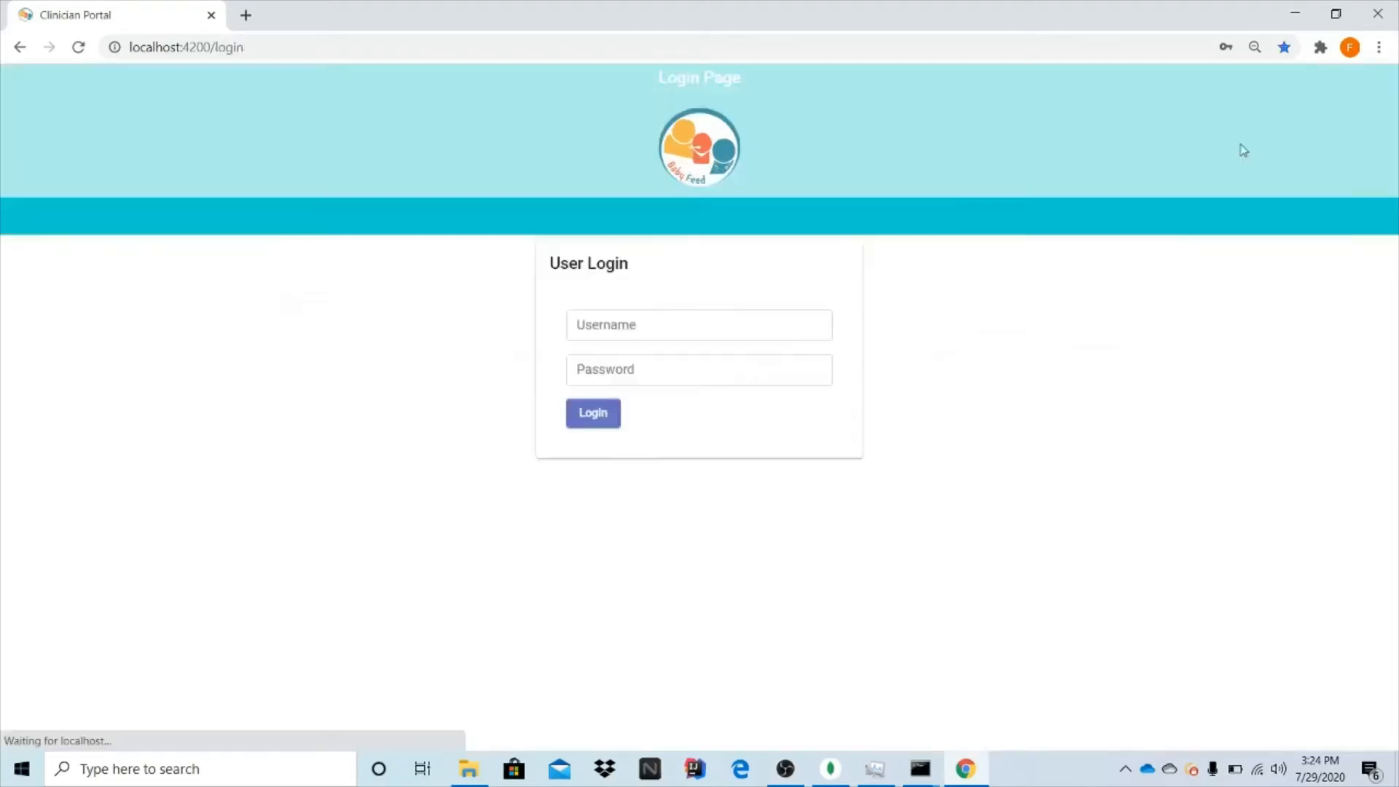
left_click(672, 323)
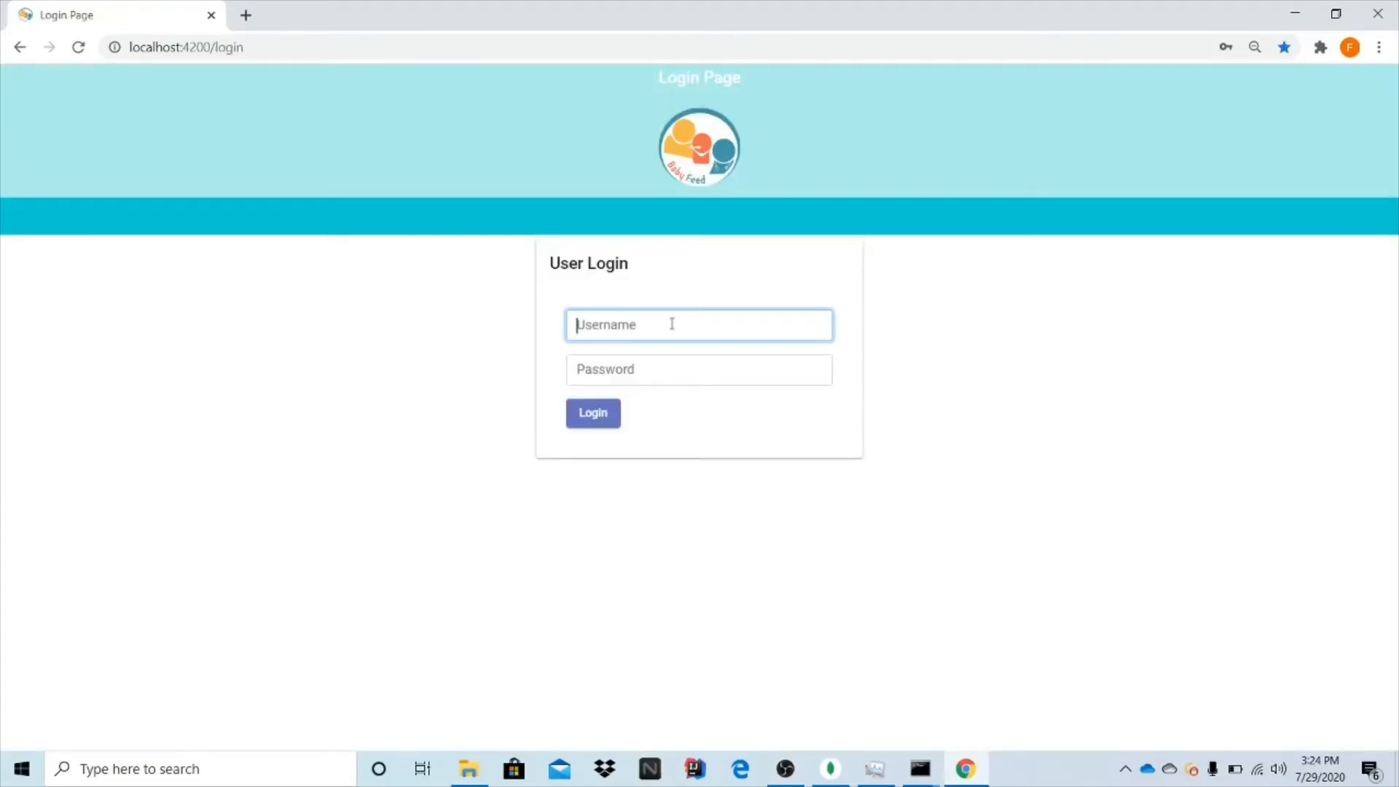
type("millyj")
key("Tab")
type("1")
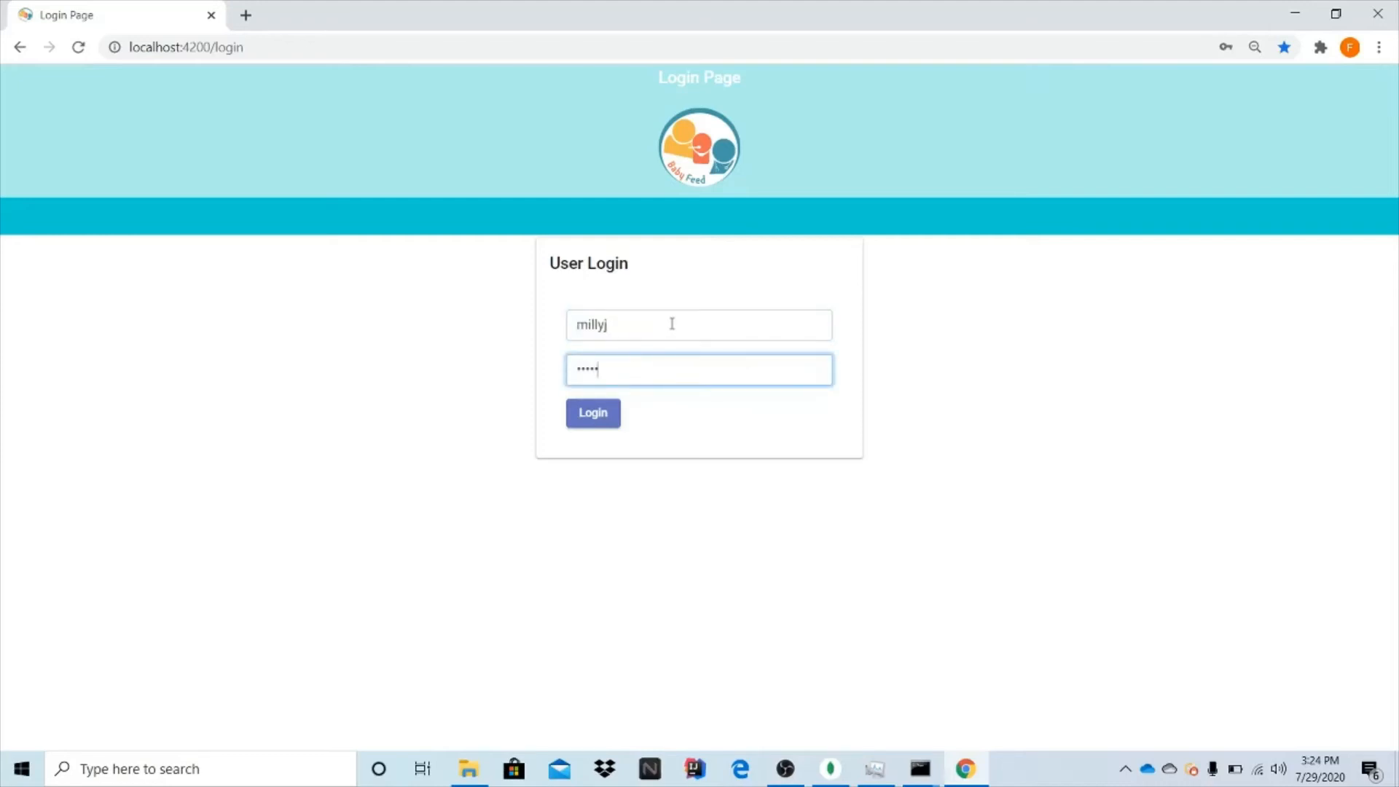
key("Return")
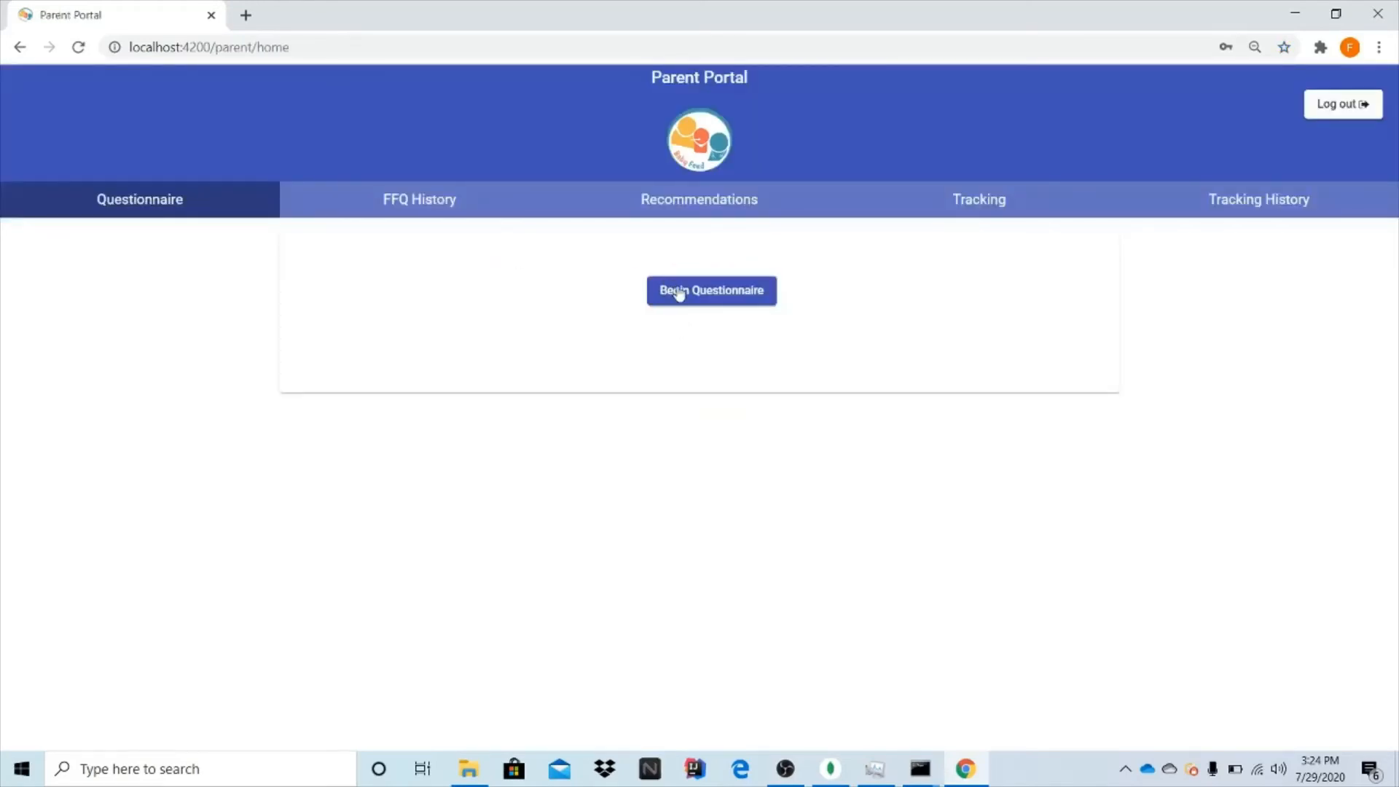
- Begin a new food frequency questionnaire and set the infant age to 5 months
left_click(678, 293)
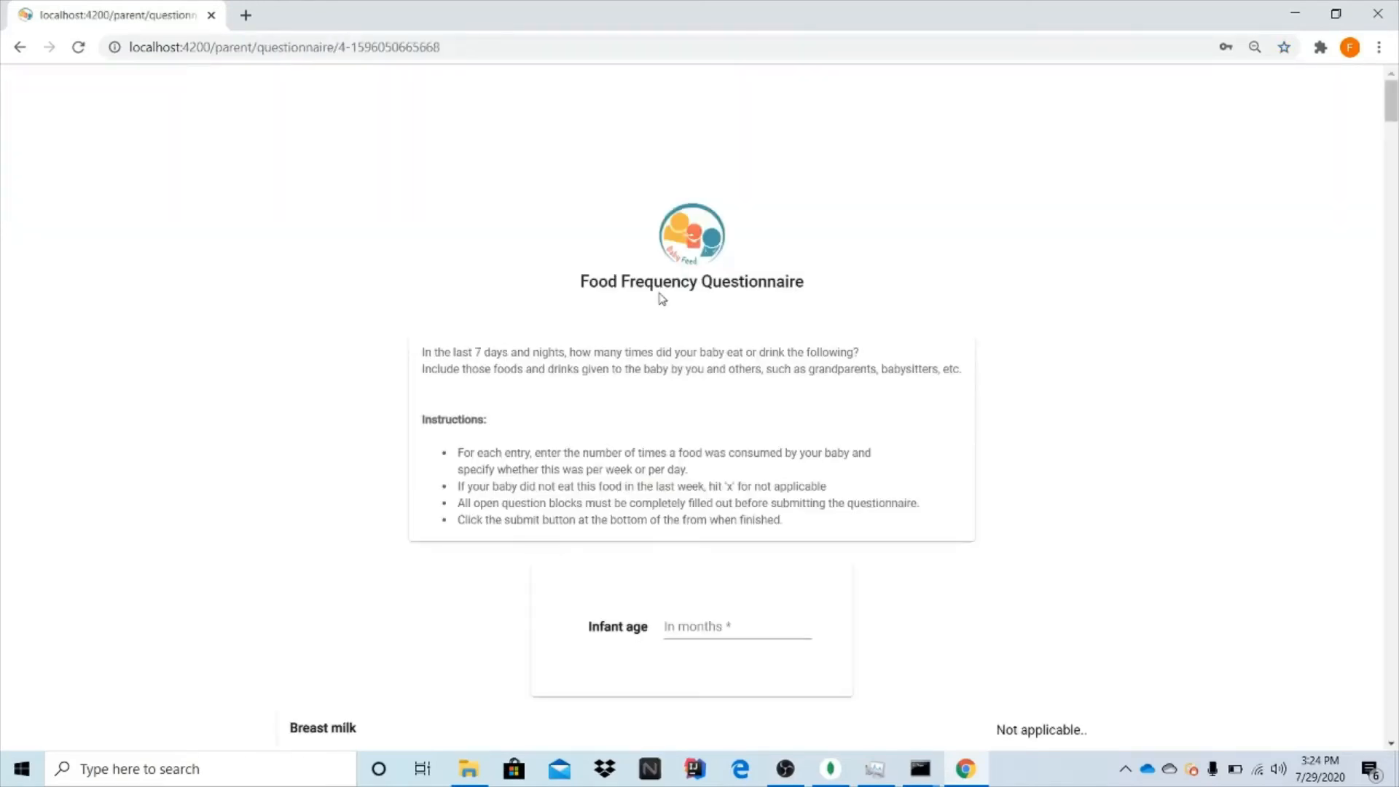
scroll(714, 601, "down", 3)
left_click(731, 455)
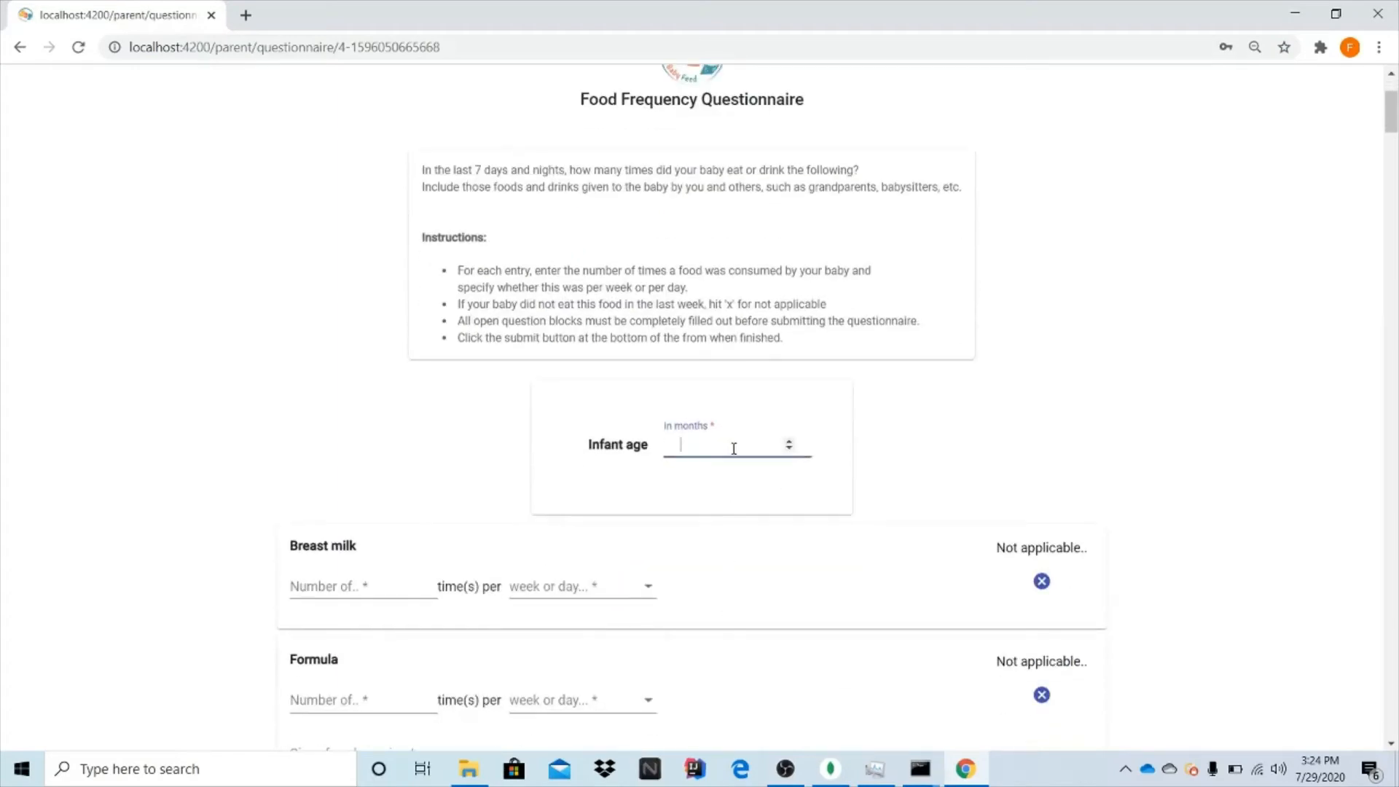
type("5")
- Record breast milk as consumed 5 times per day
scroll(625, 446, "down", 3)
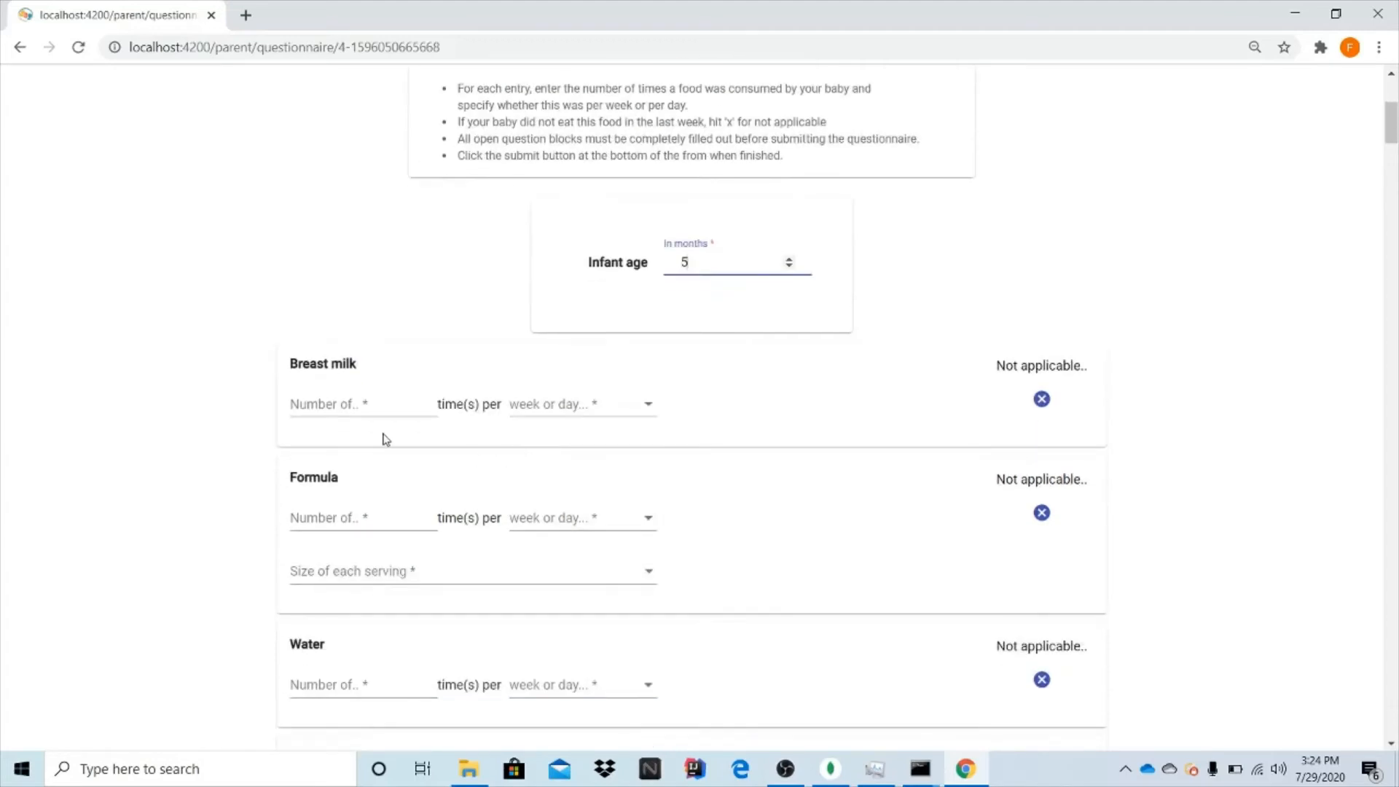
left_click(374, 406)
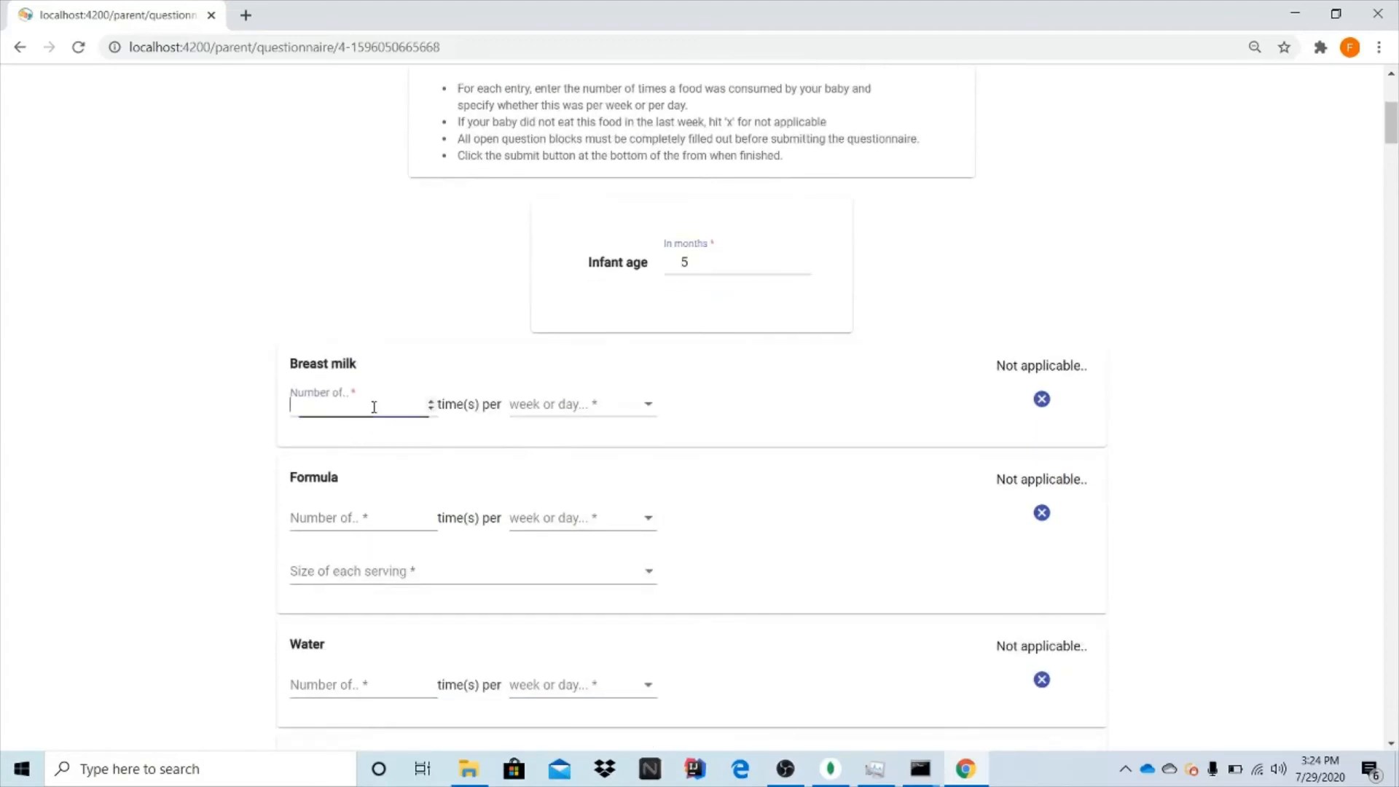
left_click(567, 408)
left_click(534, 443)
- Record formula as consumed 5 times per day with a serving size of 4 OZ
left_click(373, 517)
type("5")
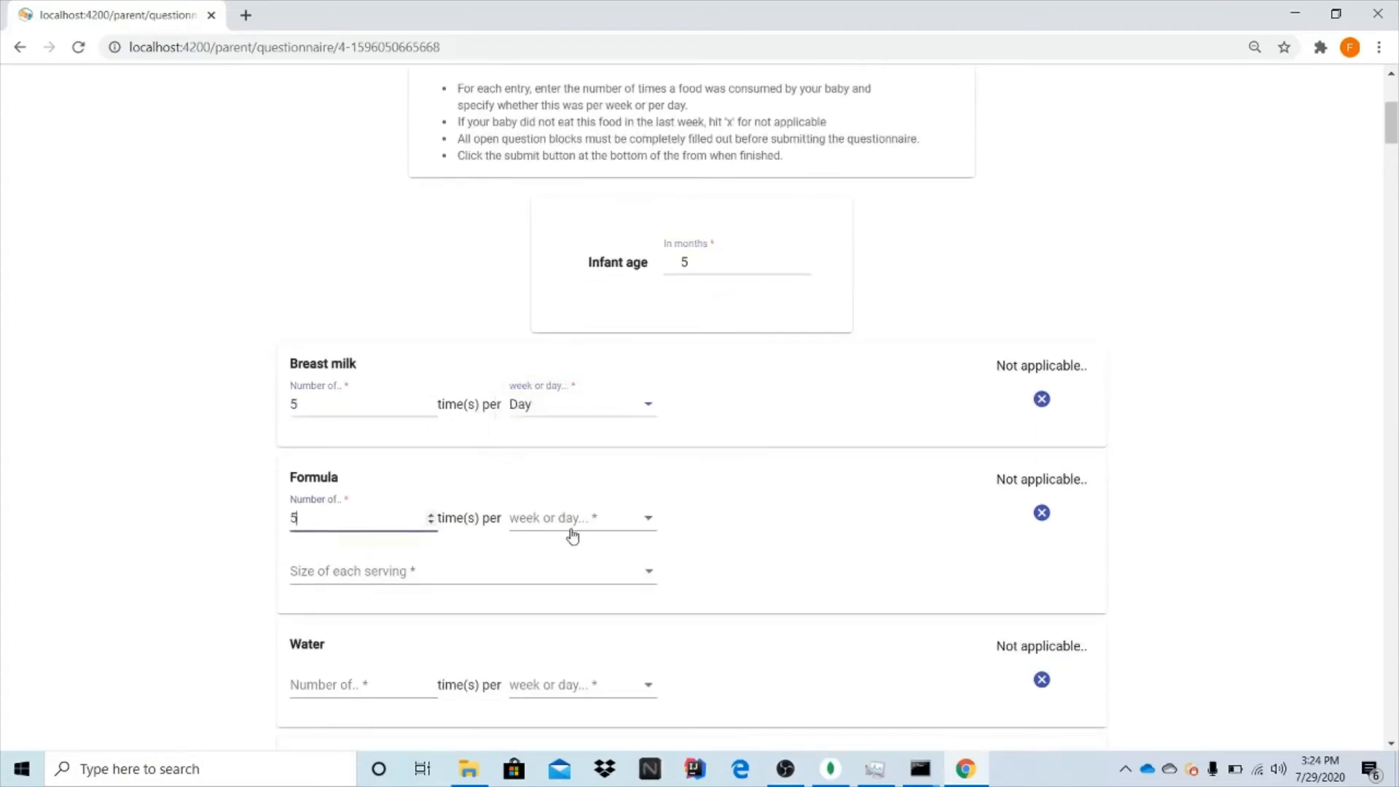
left_click(573, 530)
left_click(574, 557)
left_click(460, 571)
left_click(447, 510)
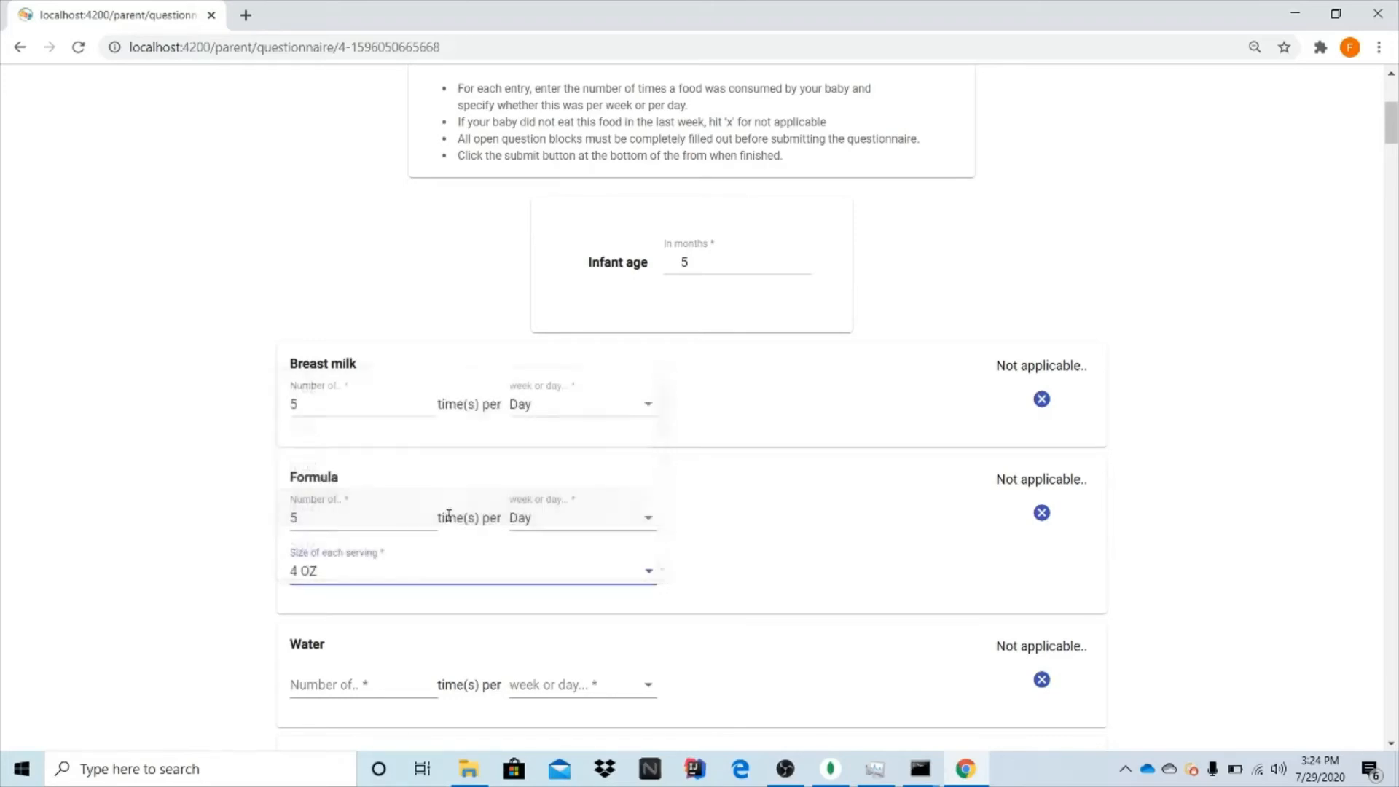
- Record water as consumed 5 times per day
scroll(408, 481, "down", 4)
left_click(362, 410)
type("5")
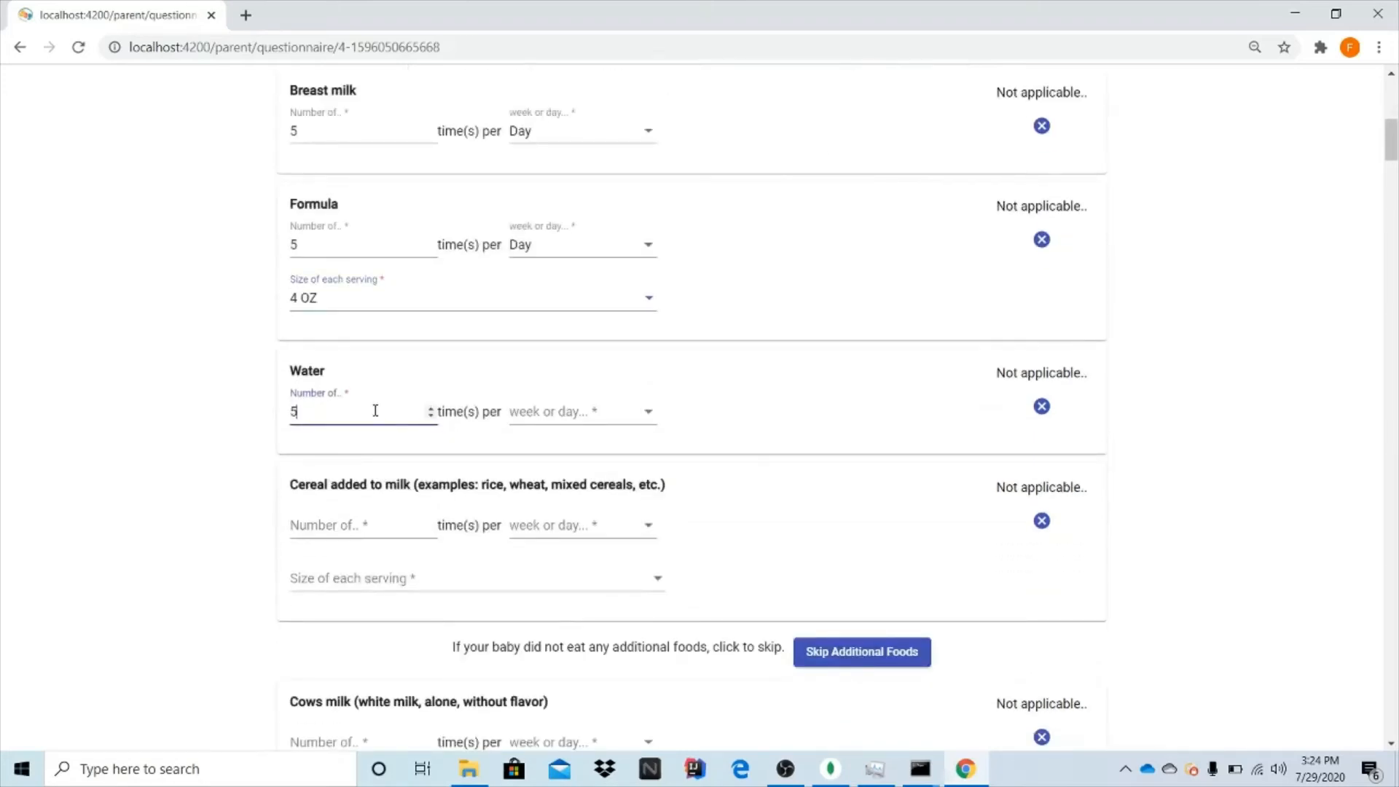
left_click(570, 415)
left_click(562, 414)
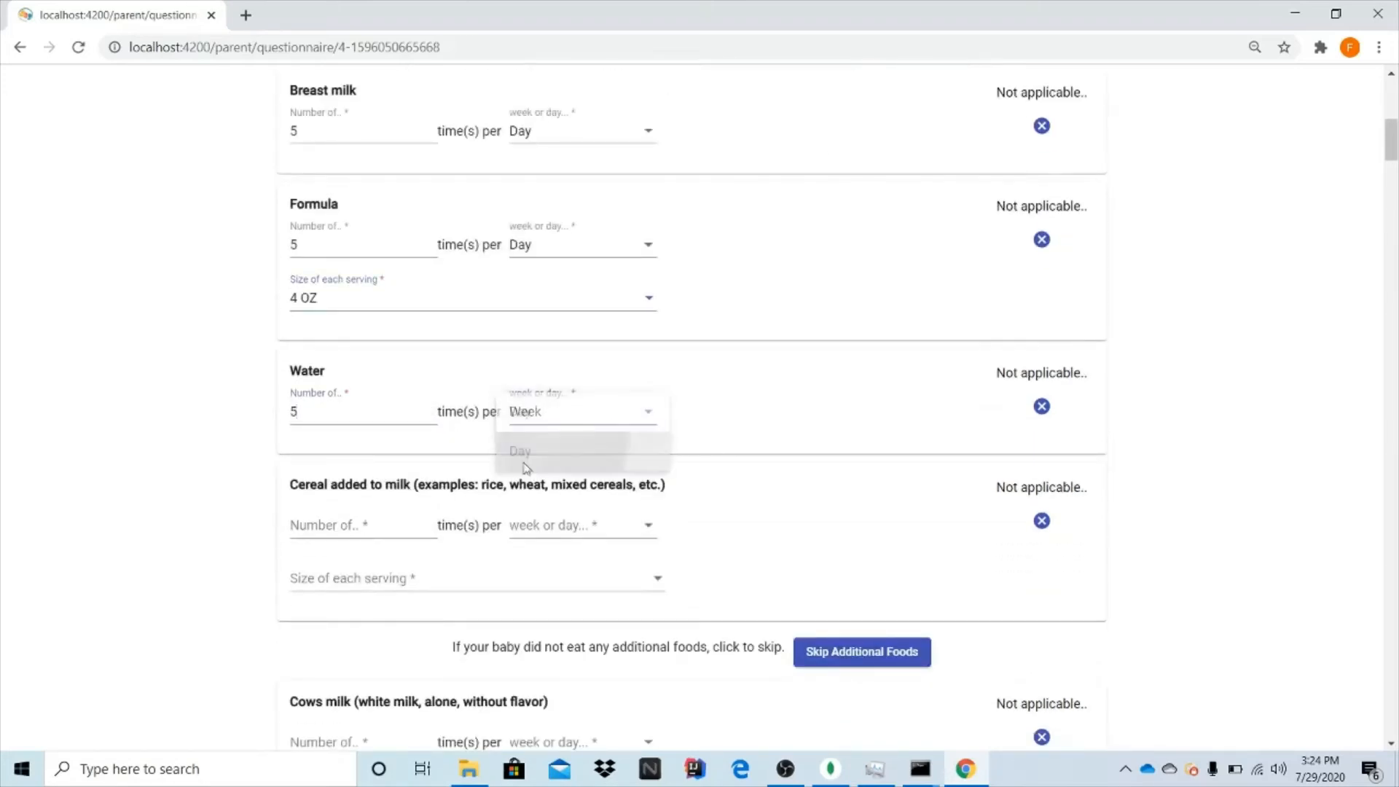
- Record cereal added to milk as consumed 5 times per day with a serving size of 4 tsp
left_click(321, 526)
type("5")
left_click(531, 545)
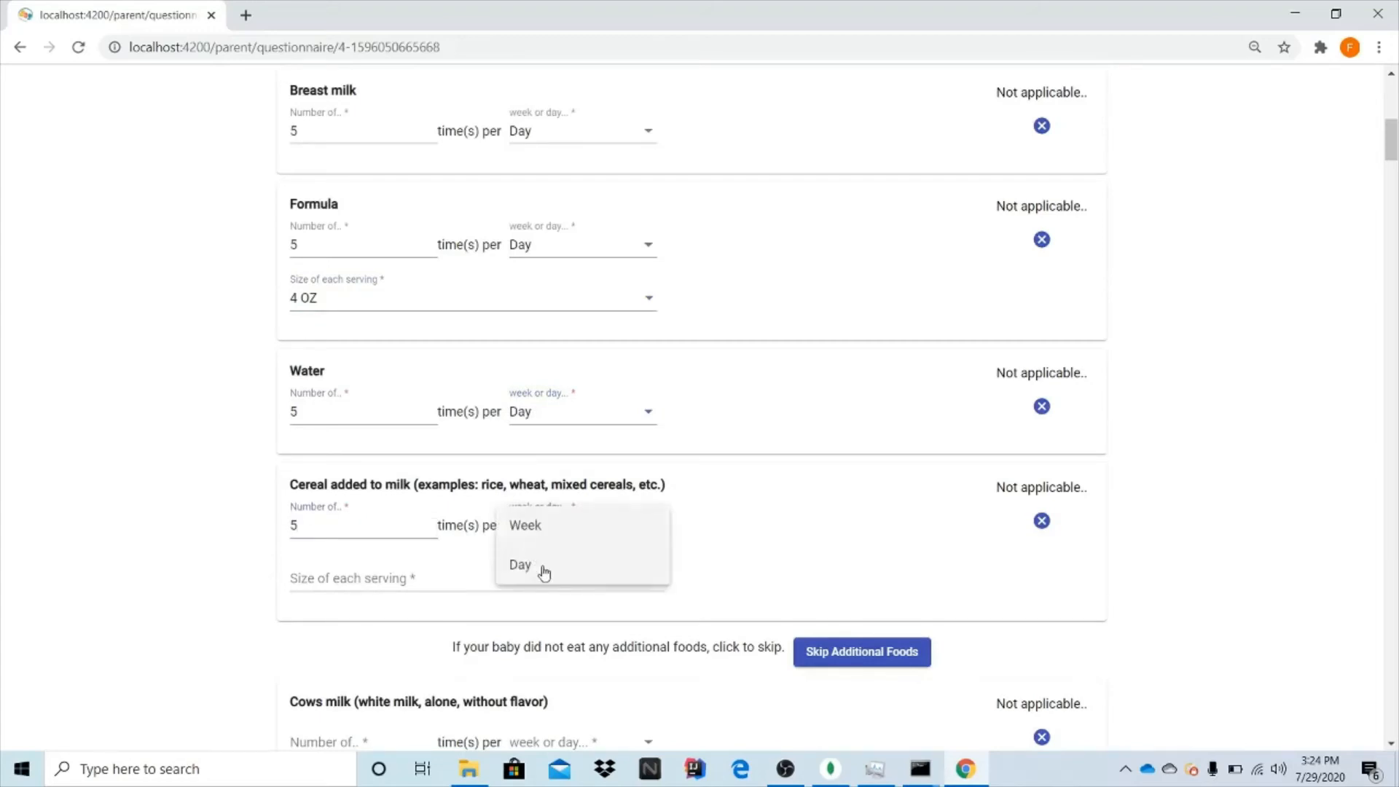
left_click(546, 571)
left_click(490, 578)
left_click(447, 511)
- Skip the additional foods, submit the questionnaire and dismiss the confirmation
scroll(543, 509, "down", 3)
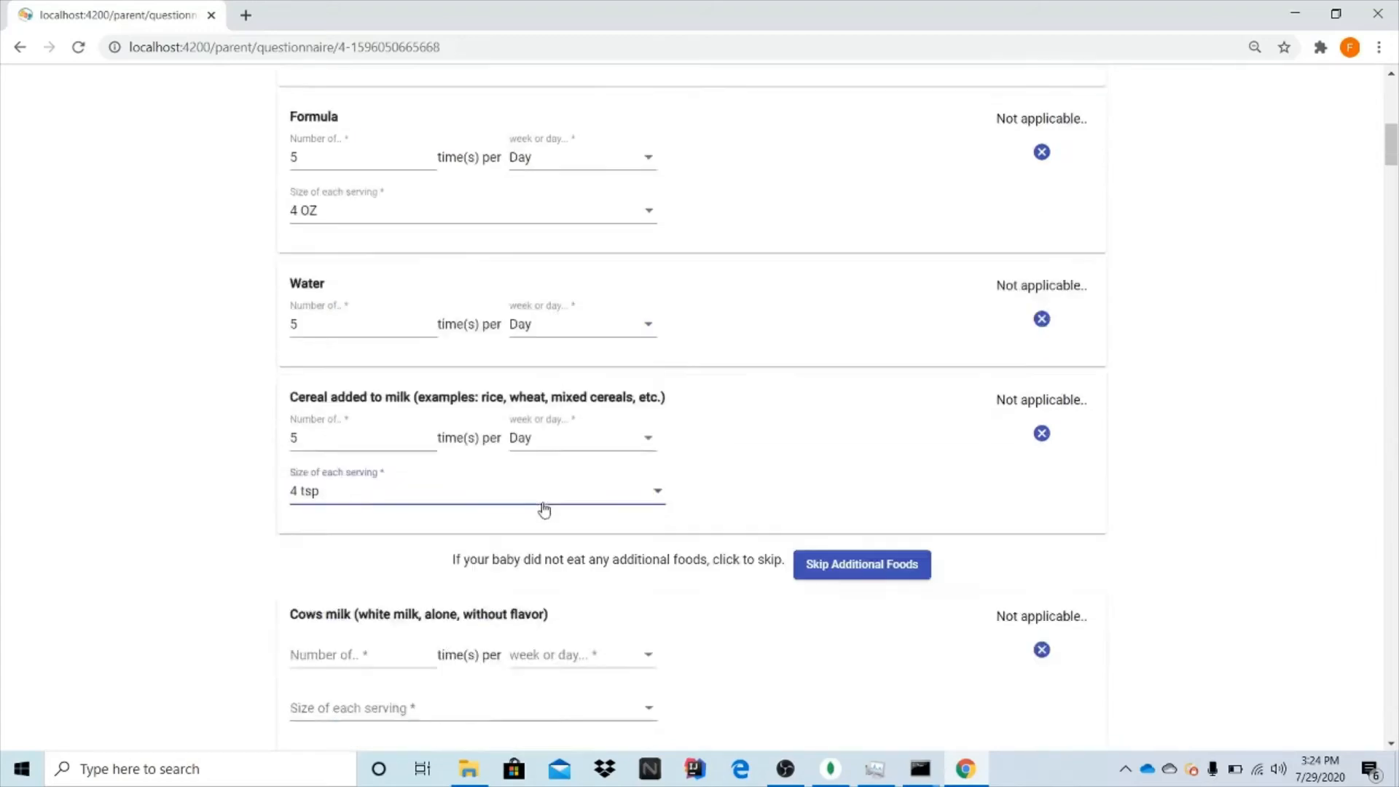
left_click(890, 469)
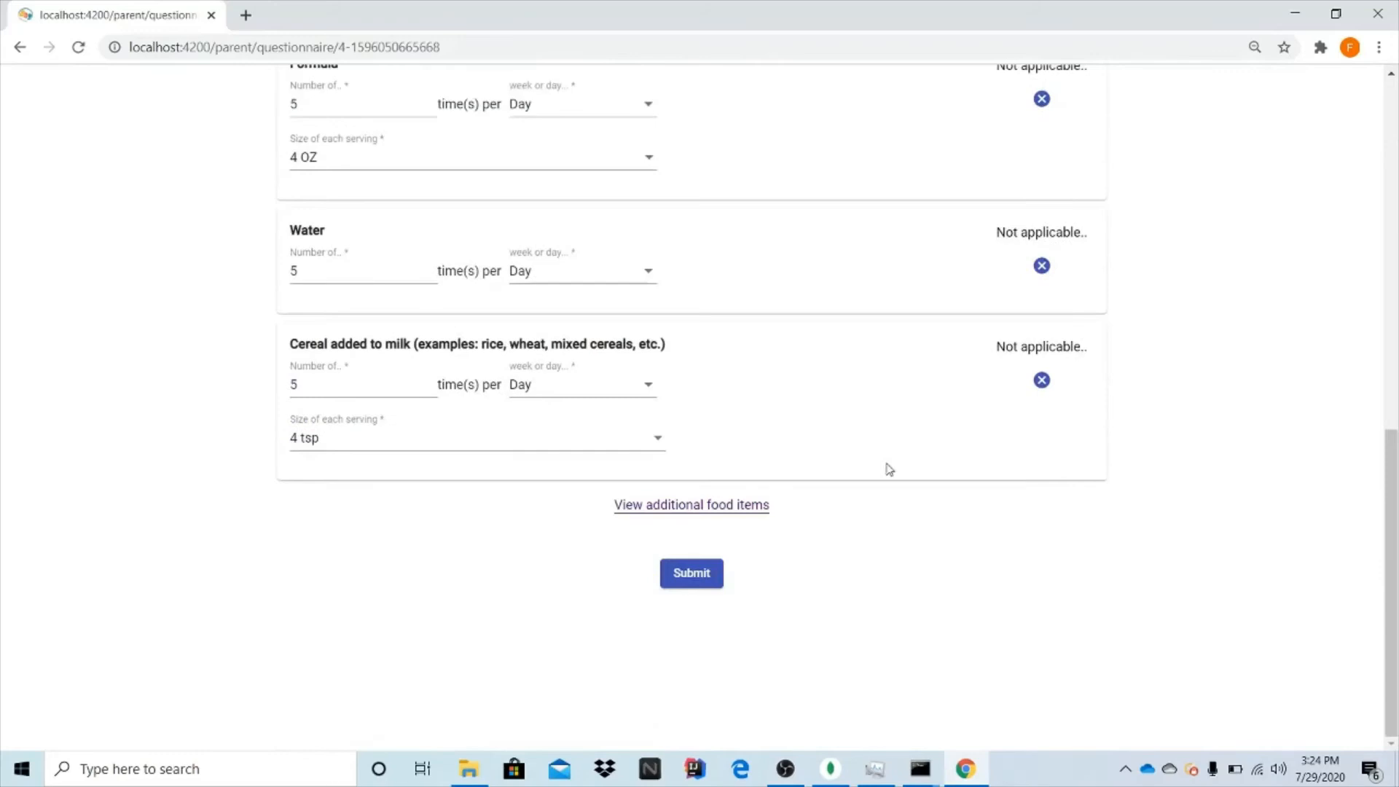
left_click(706, 576)
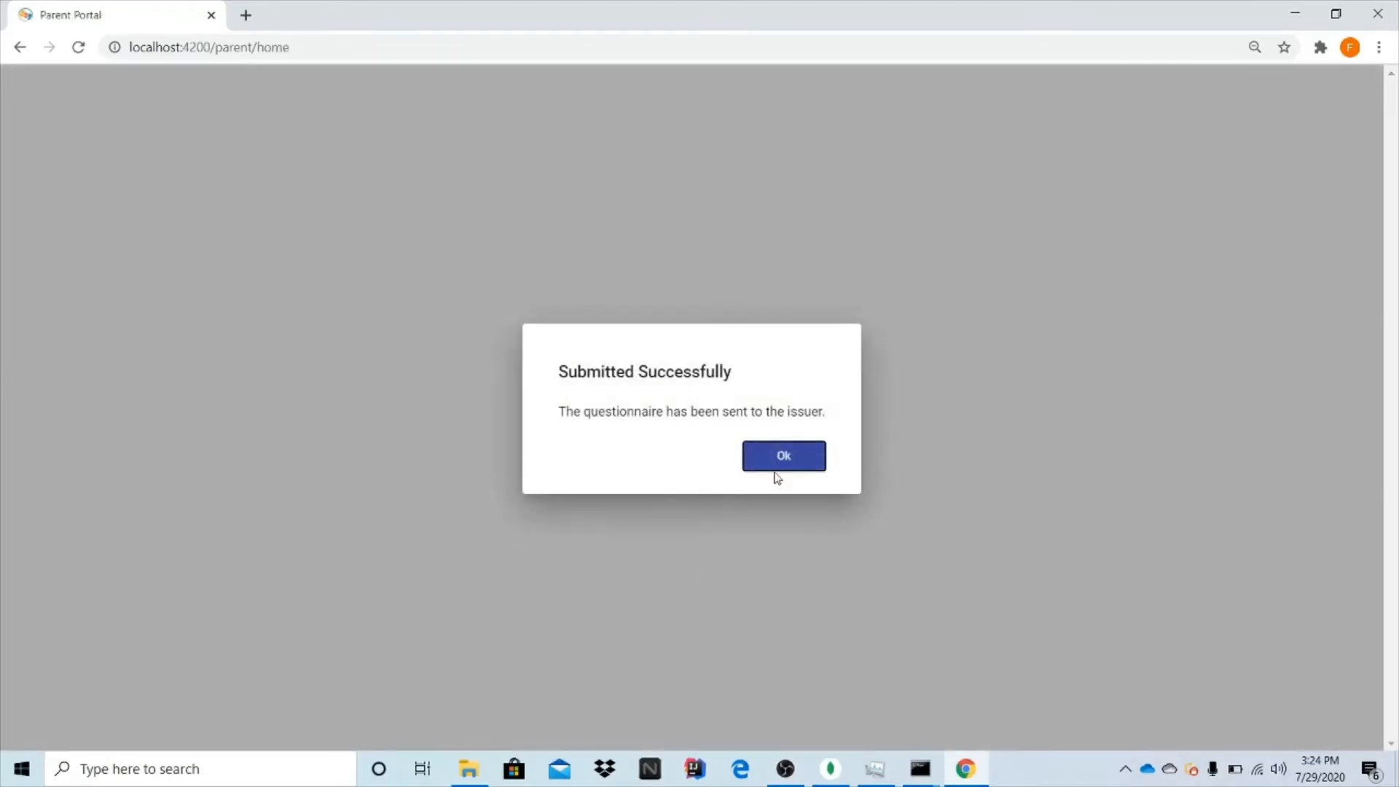
left_click(778, 466)
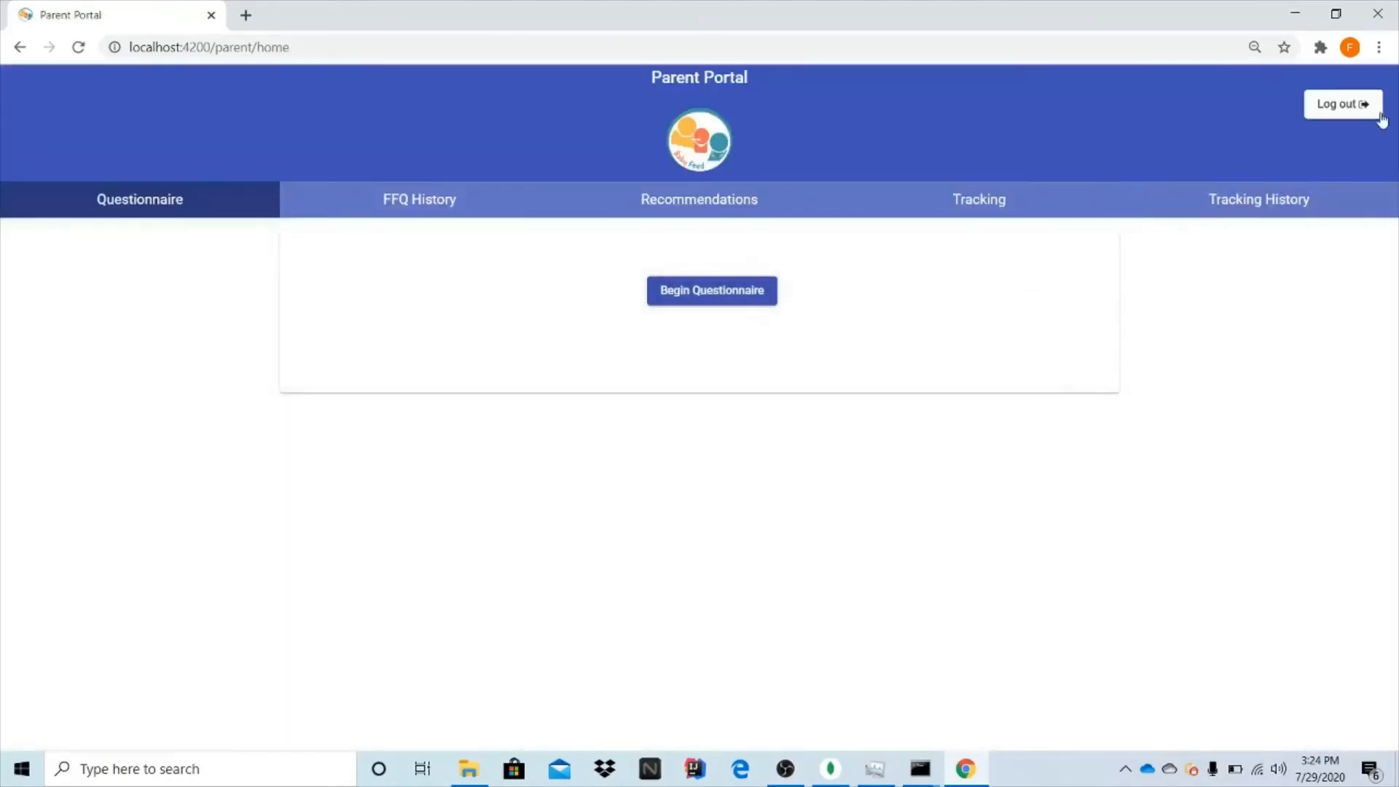
- Log out of the Parent Portal and log in as clinician2 with the account password
left_click(1374, 111)
left_click(735, 339)
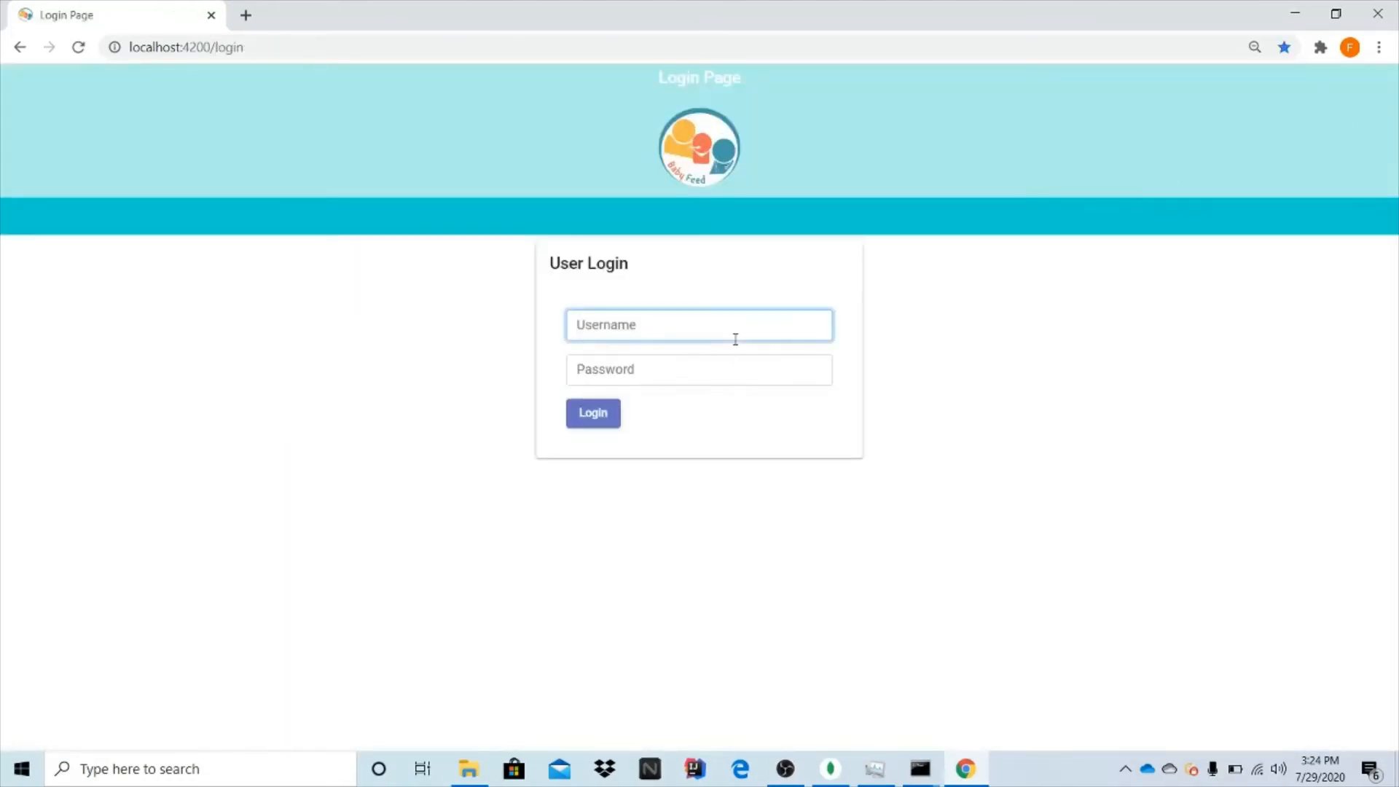
type("clinician2")
key("Tab")
type("p")
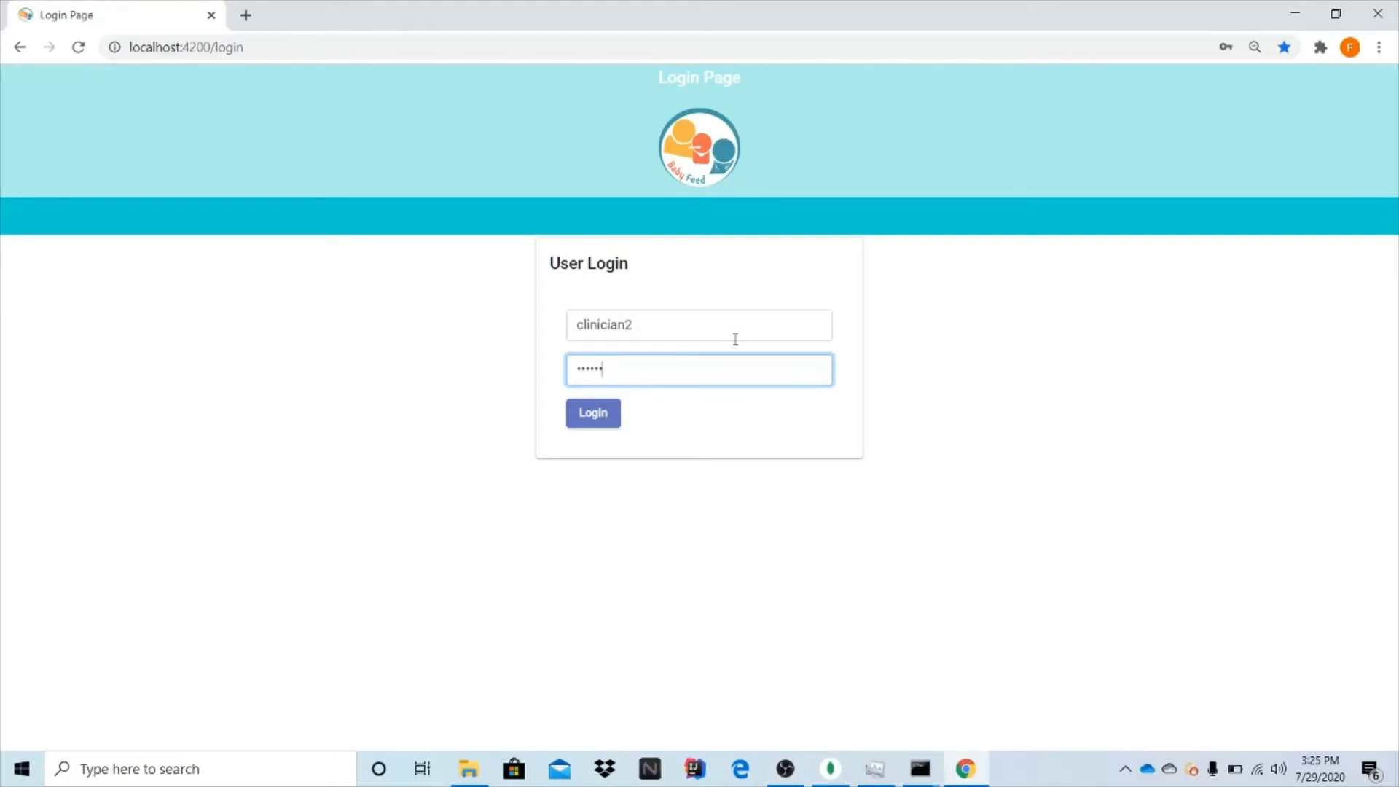
key("Return")
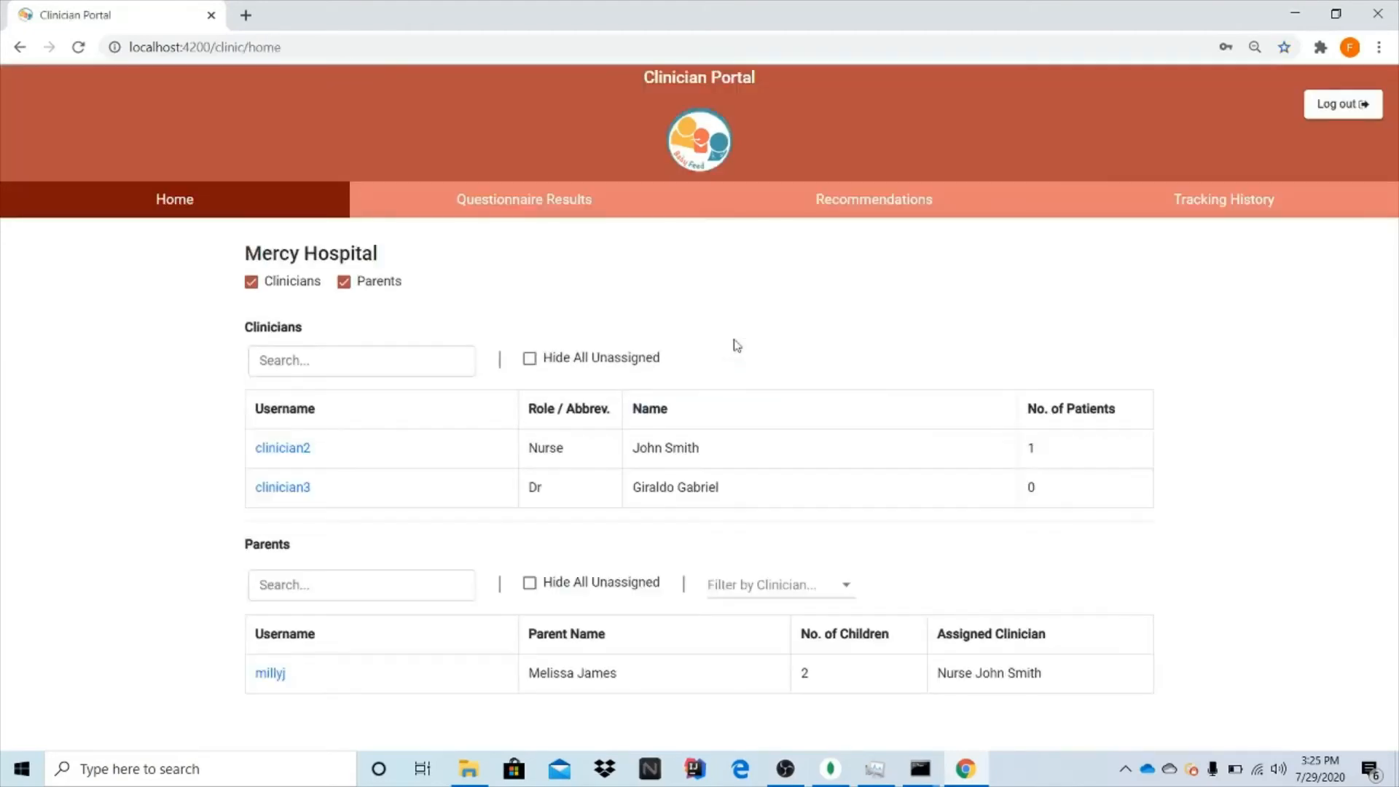
- Open the Questionnaire Results page to view the parent's submitted questionnaires
left_click(614, 208)
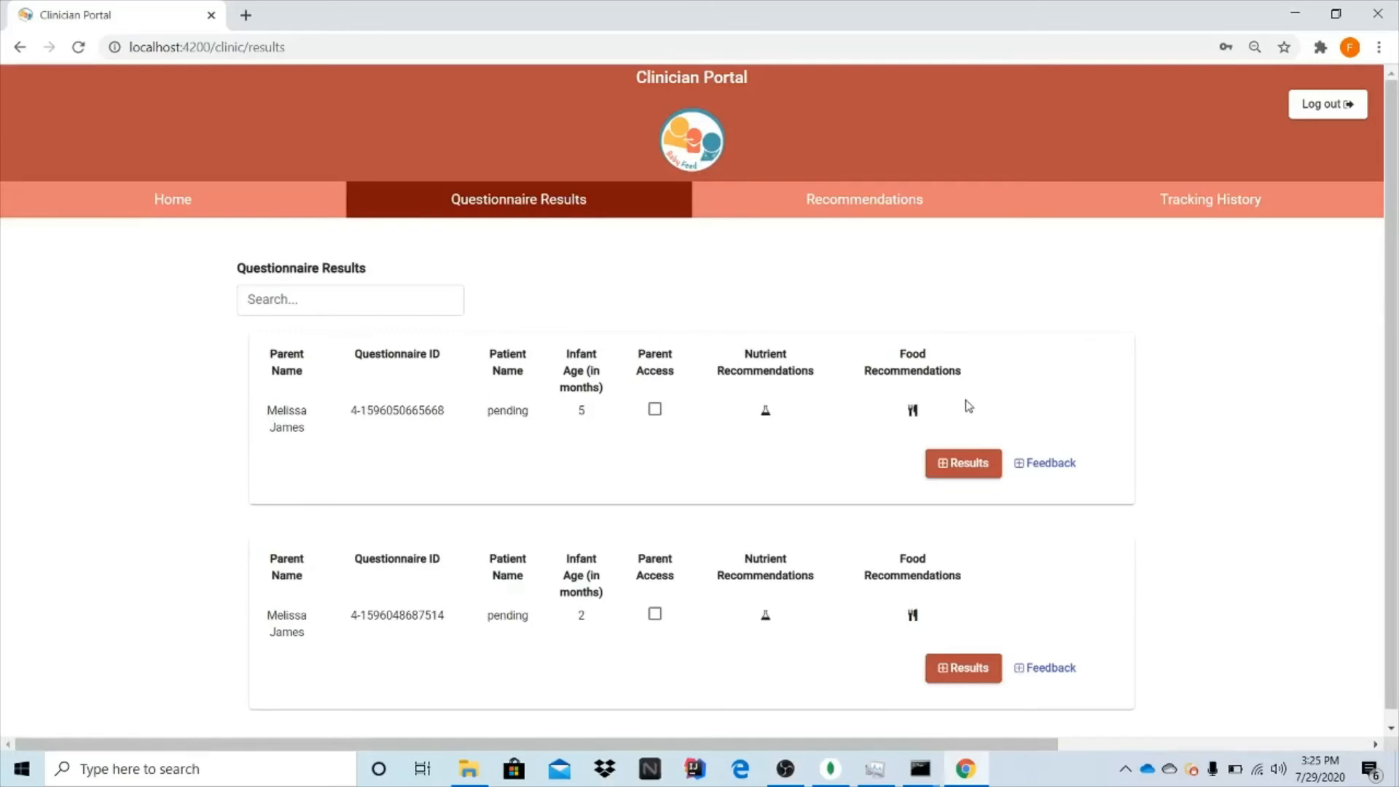
- Examine the user choices and nutrient breakdown in the results of the 5-month-old infant's questionnaire, and close the results
left_click(967, 465)
scroll(976, 475, "down", 10)
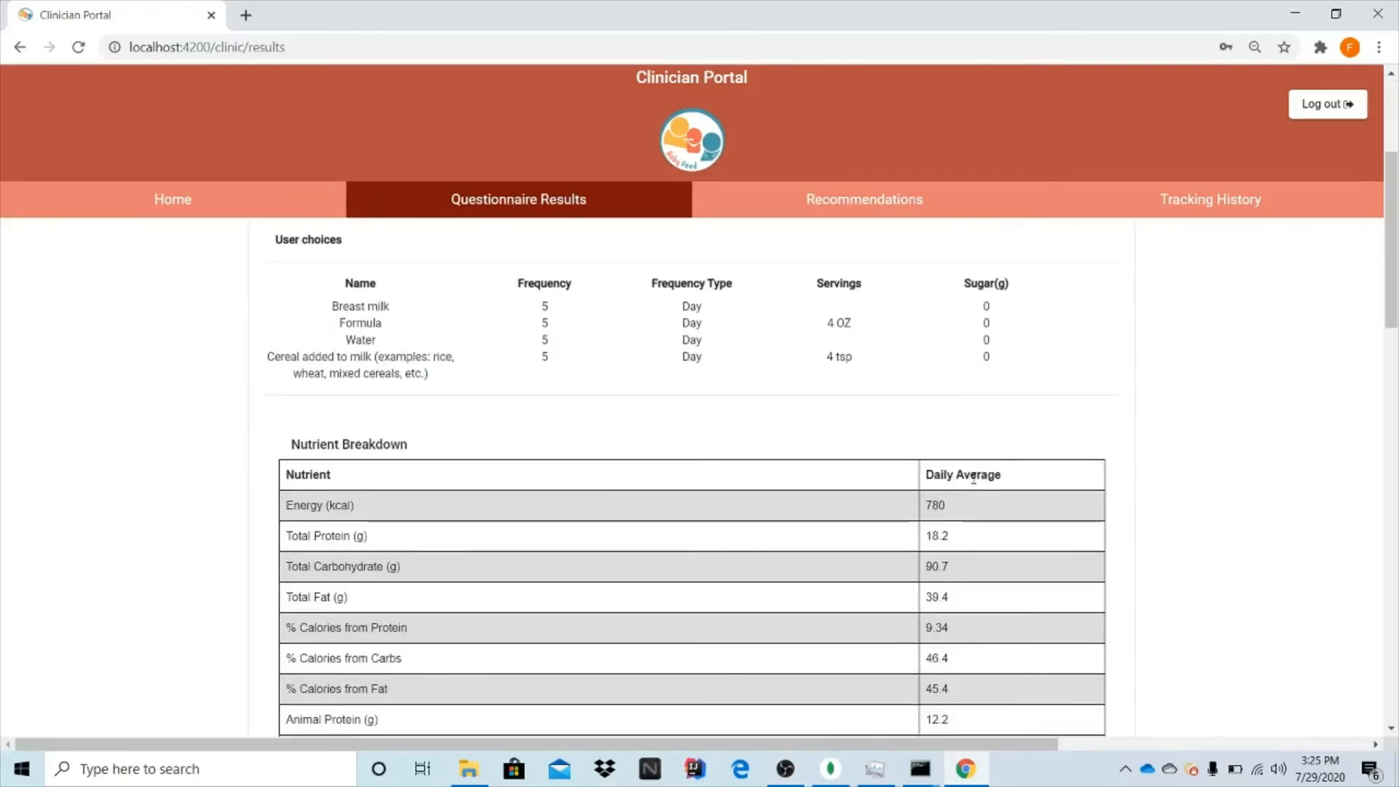
scroll(973, 478, "down", 8)
scroll(973, 478, "up", 18)
scroll(817, 475, "down", 4)
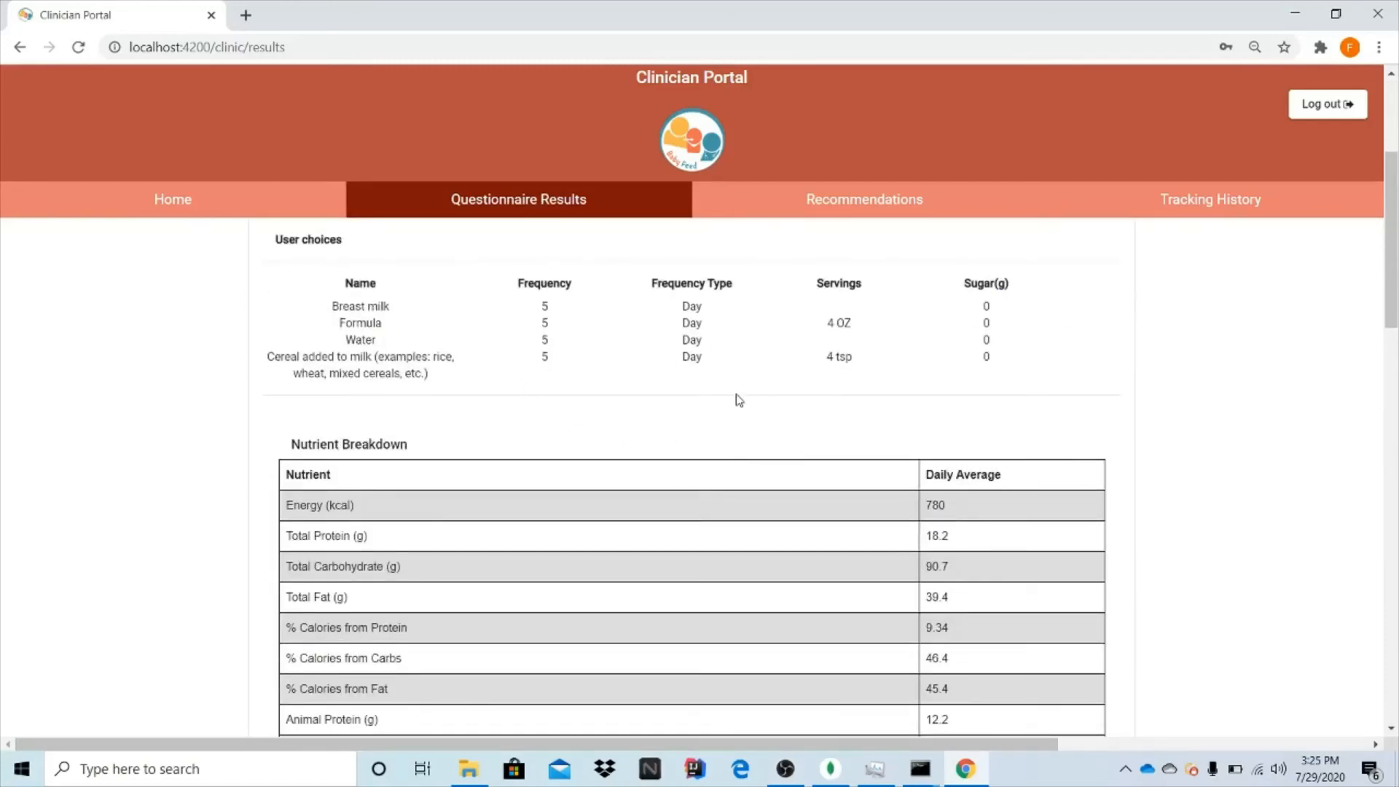
scroll(361, 500, "down", 14)
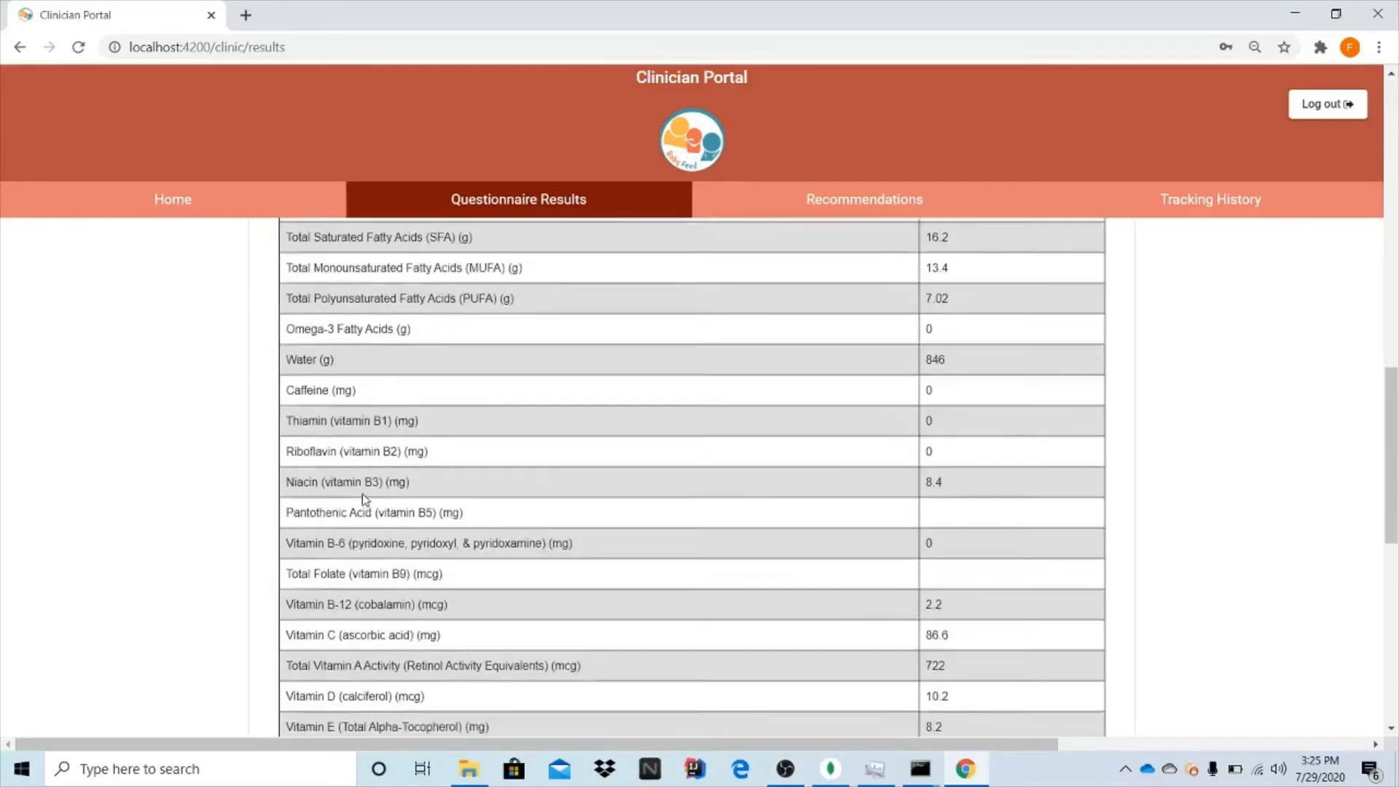
scroll(364, 498, "down", 6)
scroll(706, 566, "up", 1)
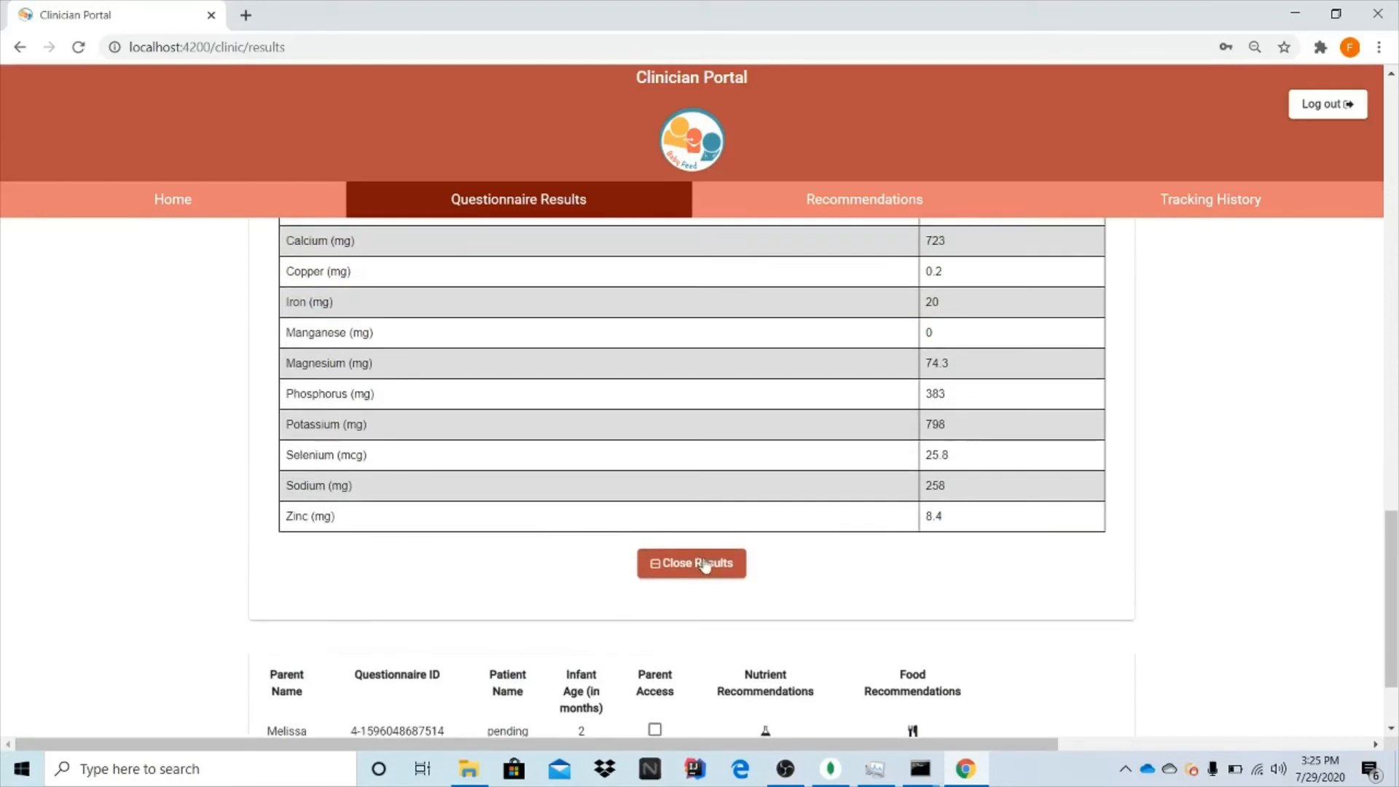
left_click(706, 566)
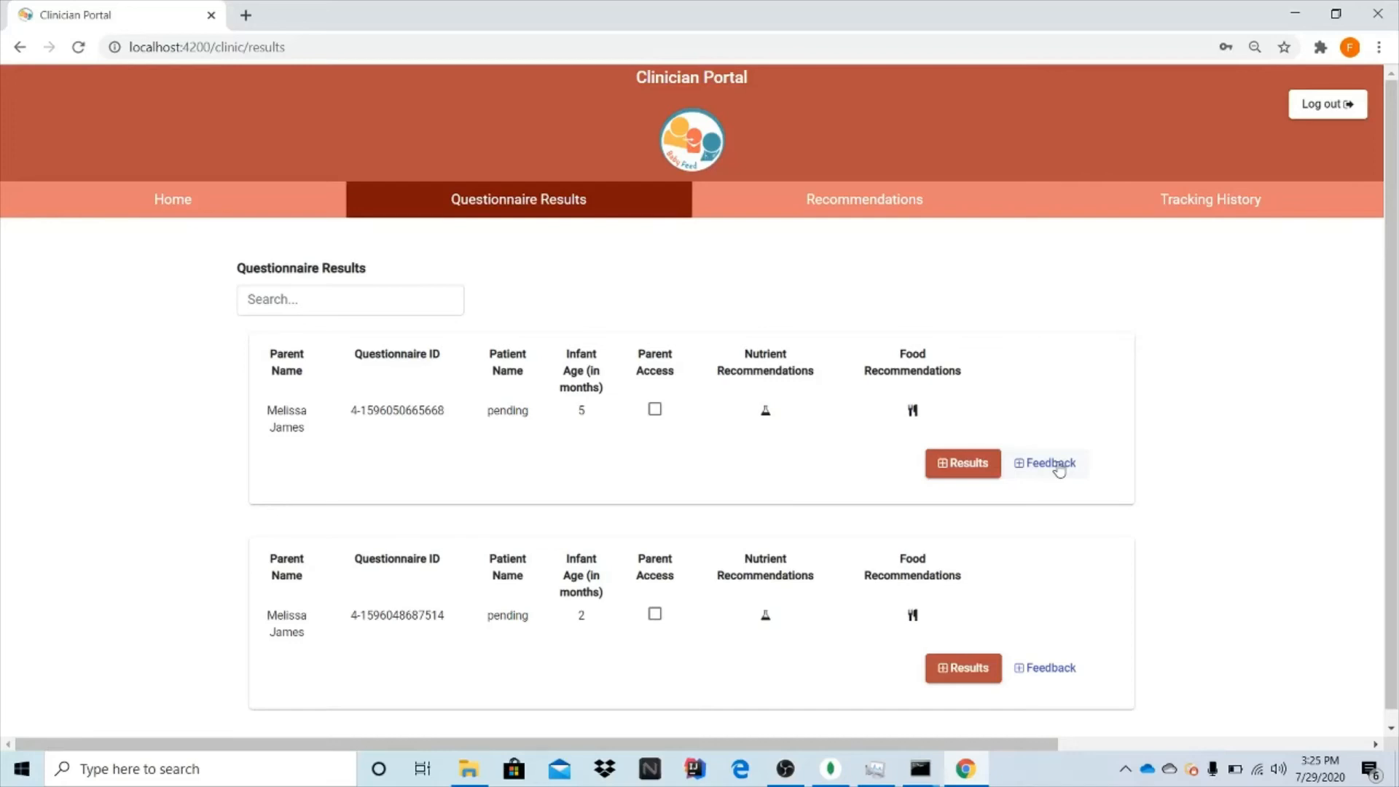
- Submit the feedback "You are feeding to much milk." on the 5-month-old infant's questionnaire
left_click(1059, 470)
left_click(545, 503)
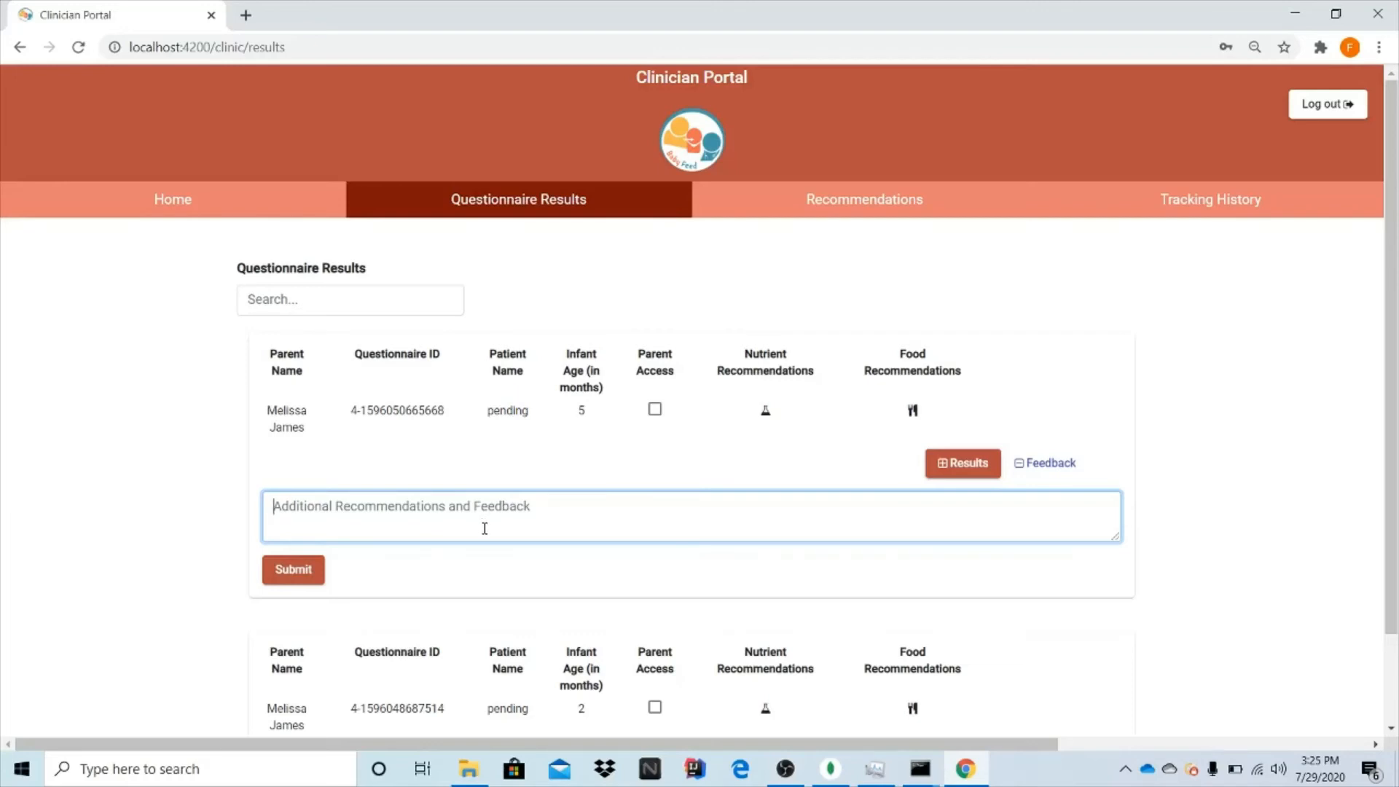
type("You")
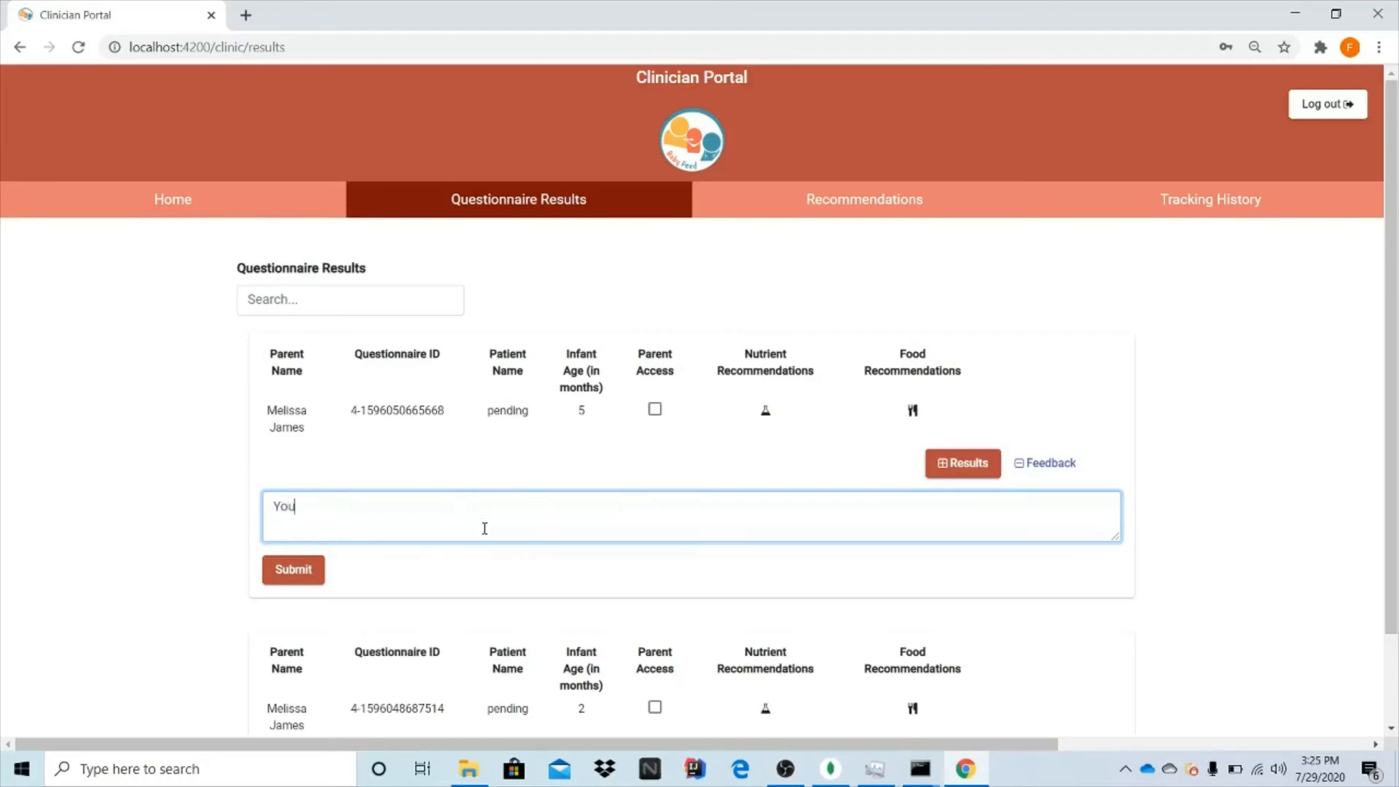
type(" are")
type(" feeding to")
type(" much mi")
type("ilk")
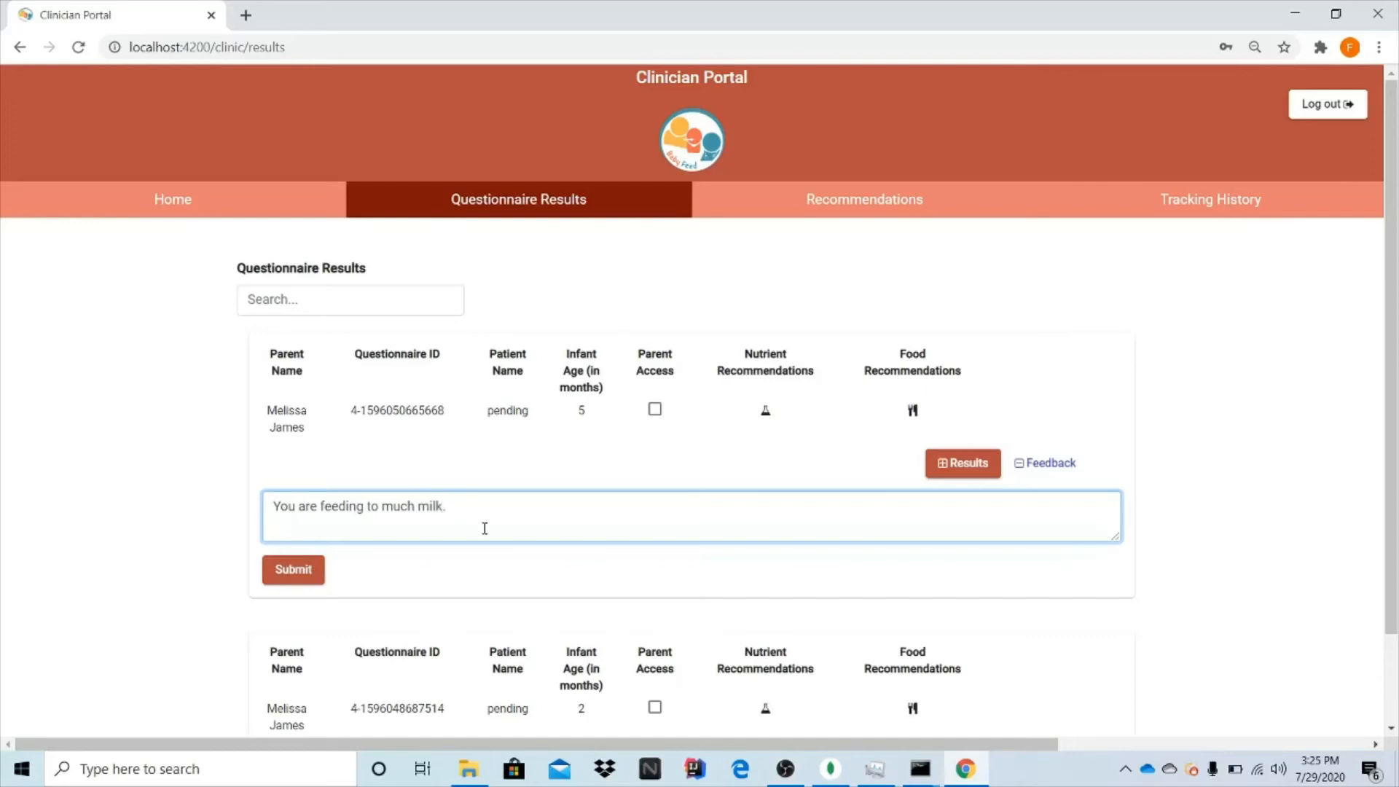
left_click(295, 569)
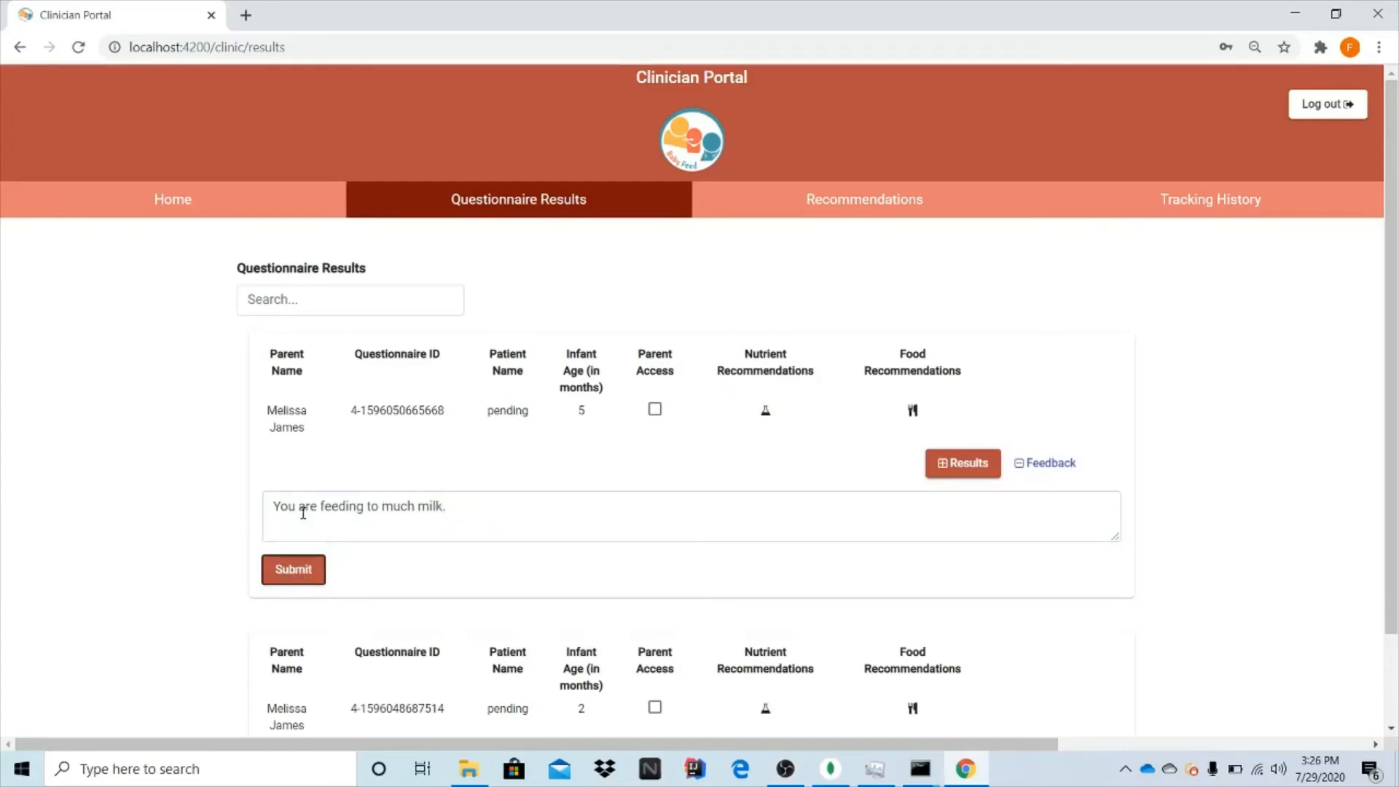
- Switch to the parent account with its username and password, and review the clinician's feedback on the FFQ History page
left_click(1341, 110)
left_click(696, 334)
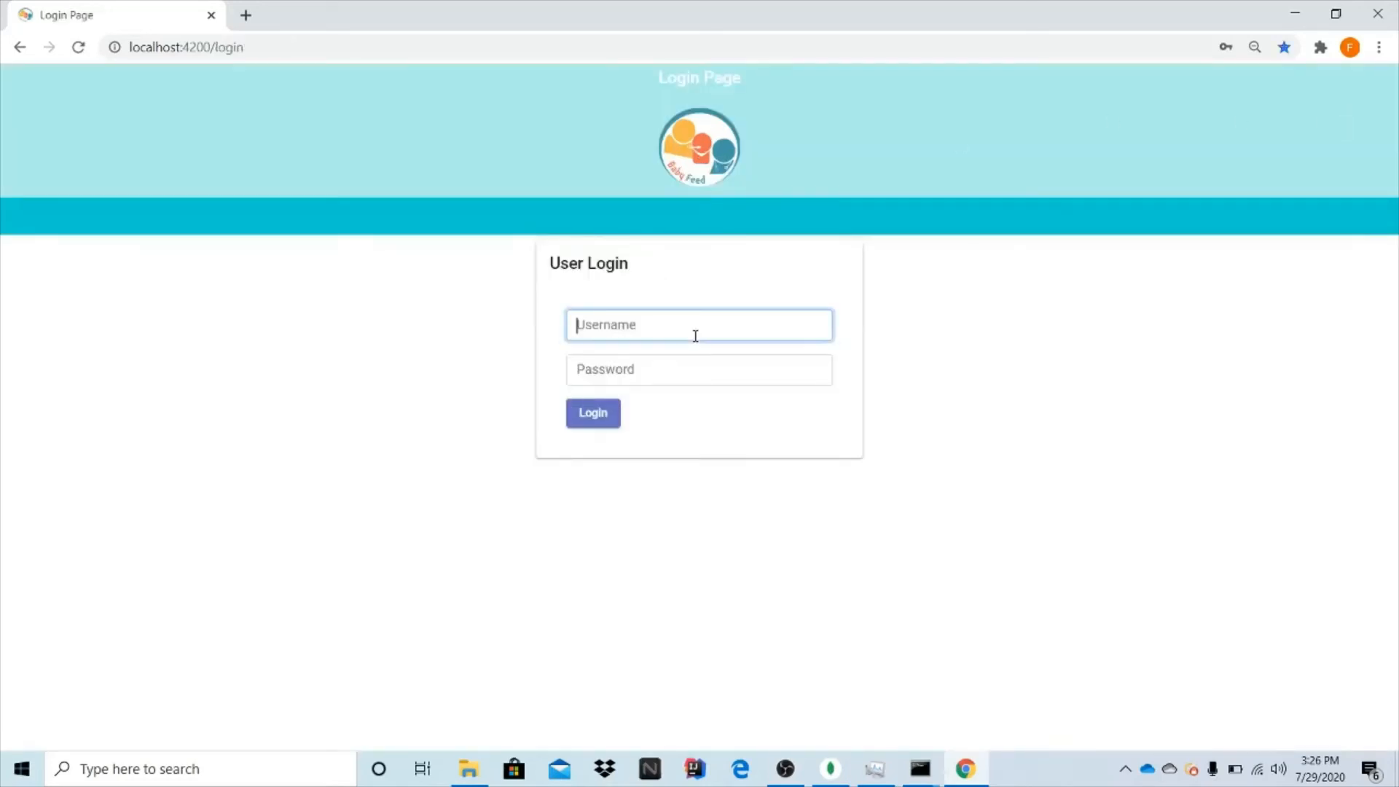
type("millyj")
key("Tab")
type("****")
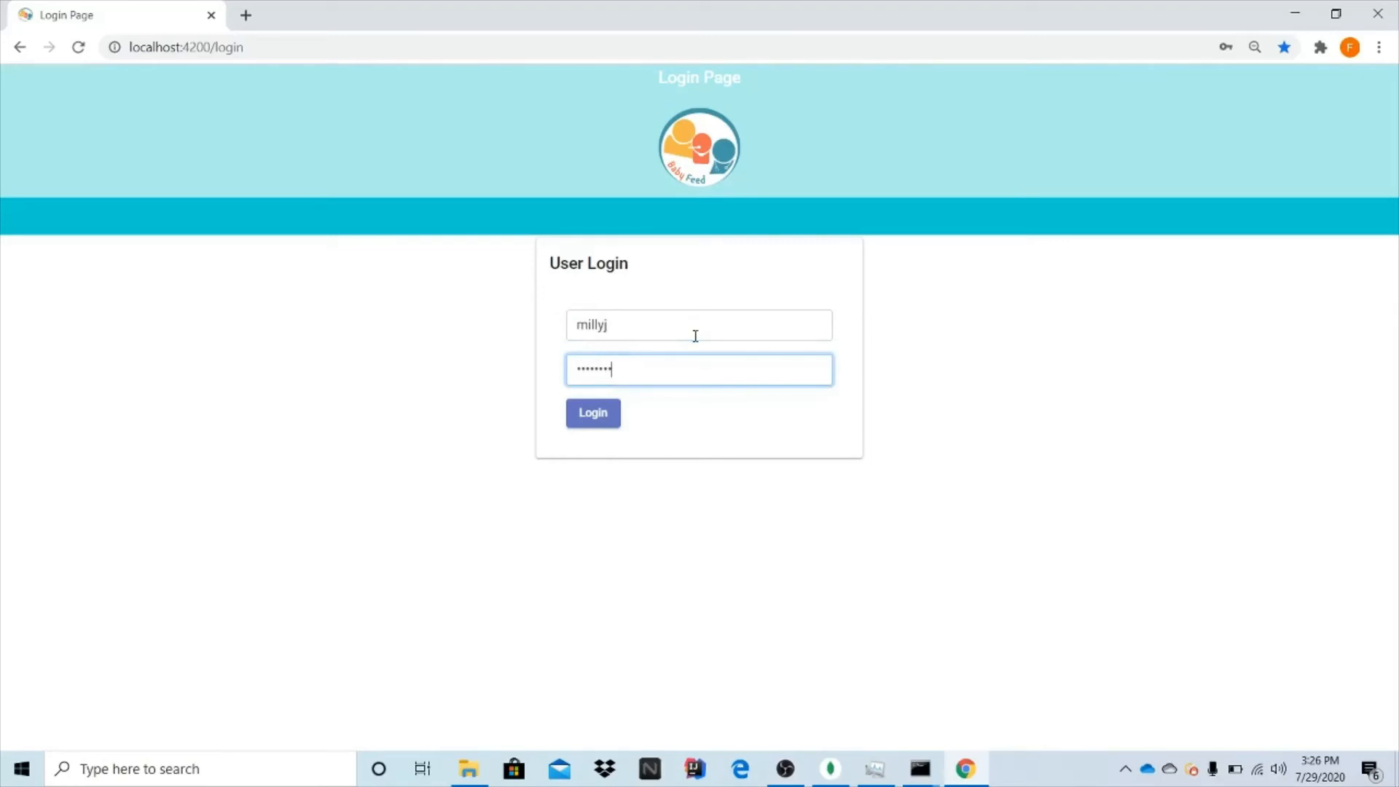
key("Return")
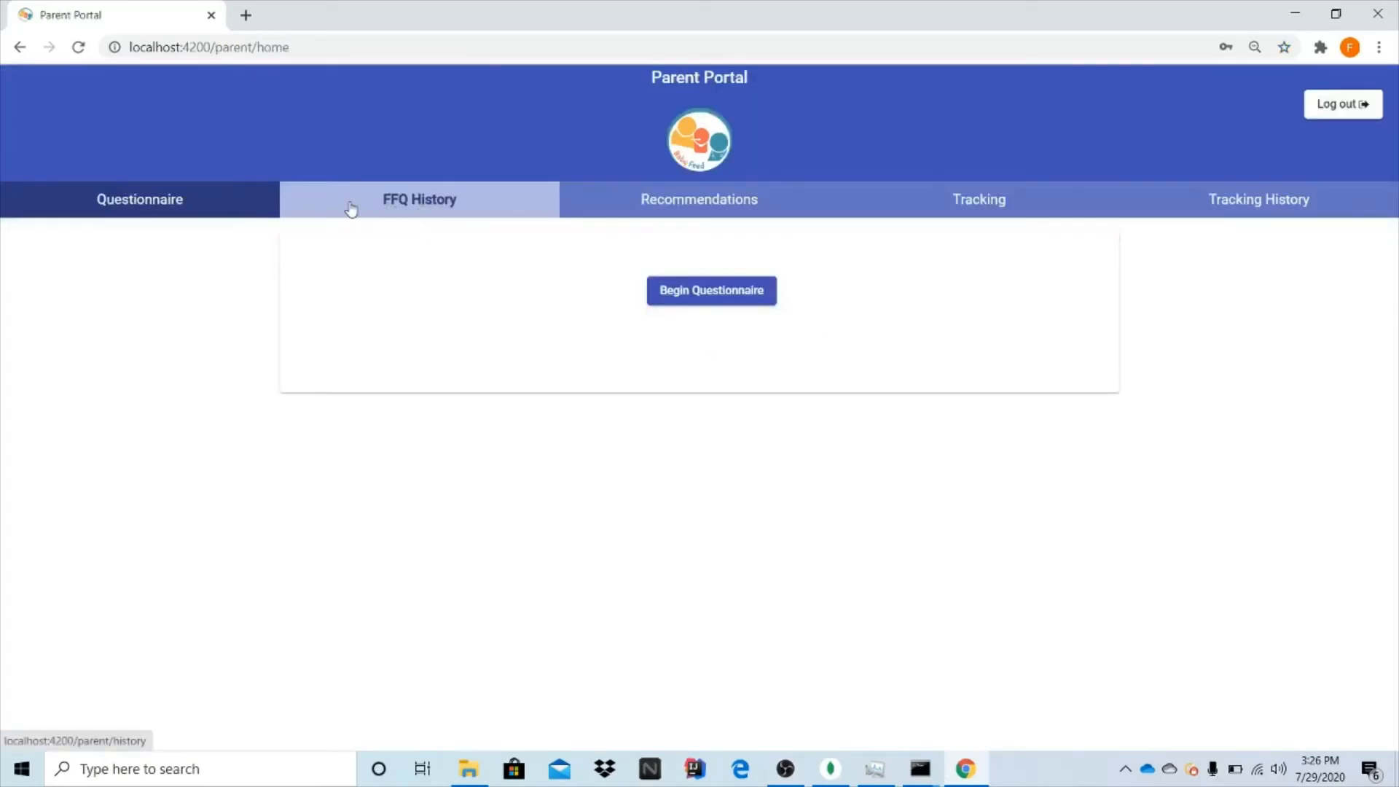
left_click(442, 204)
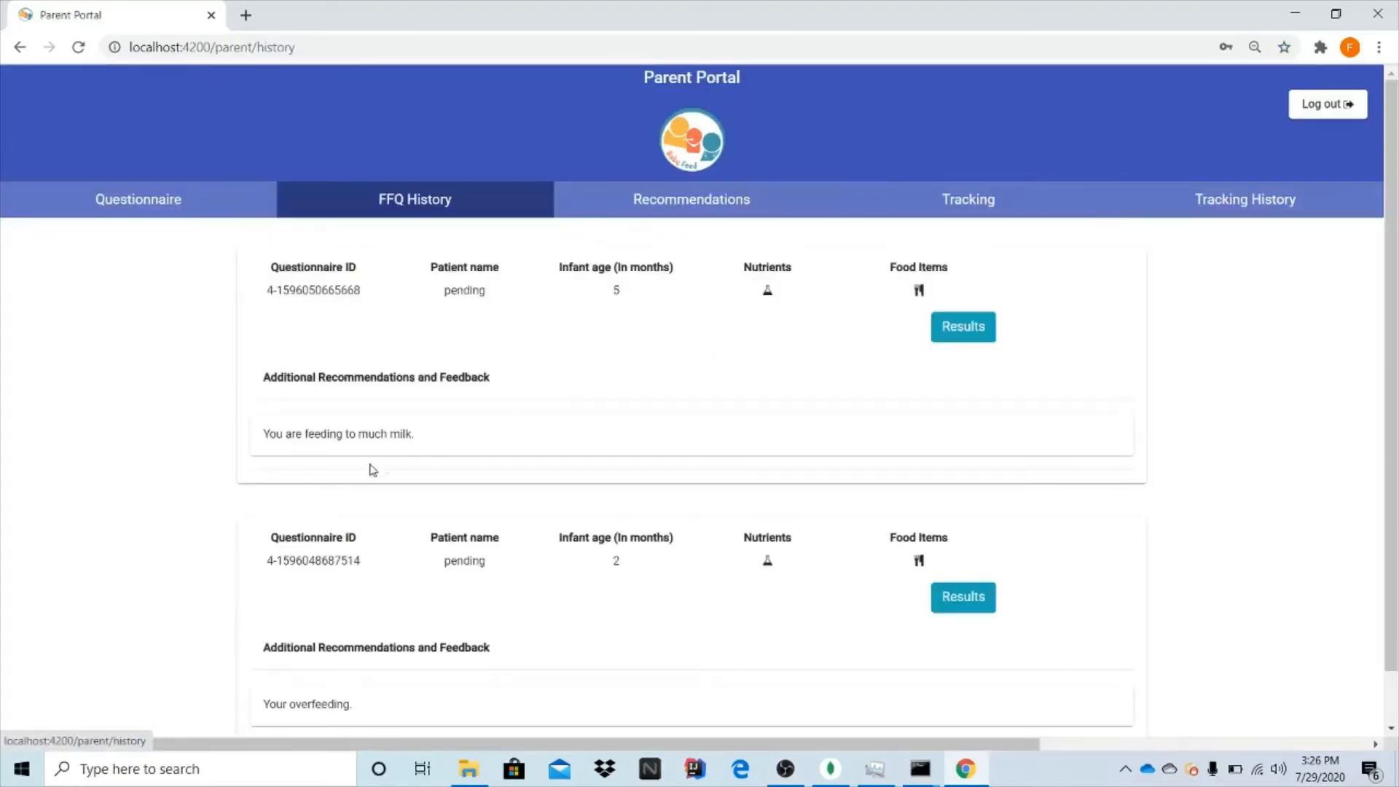
left_click_drag(262, 434, 444, 425)
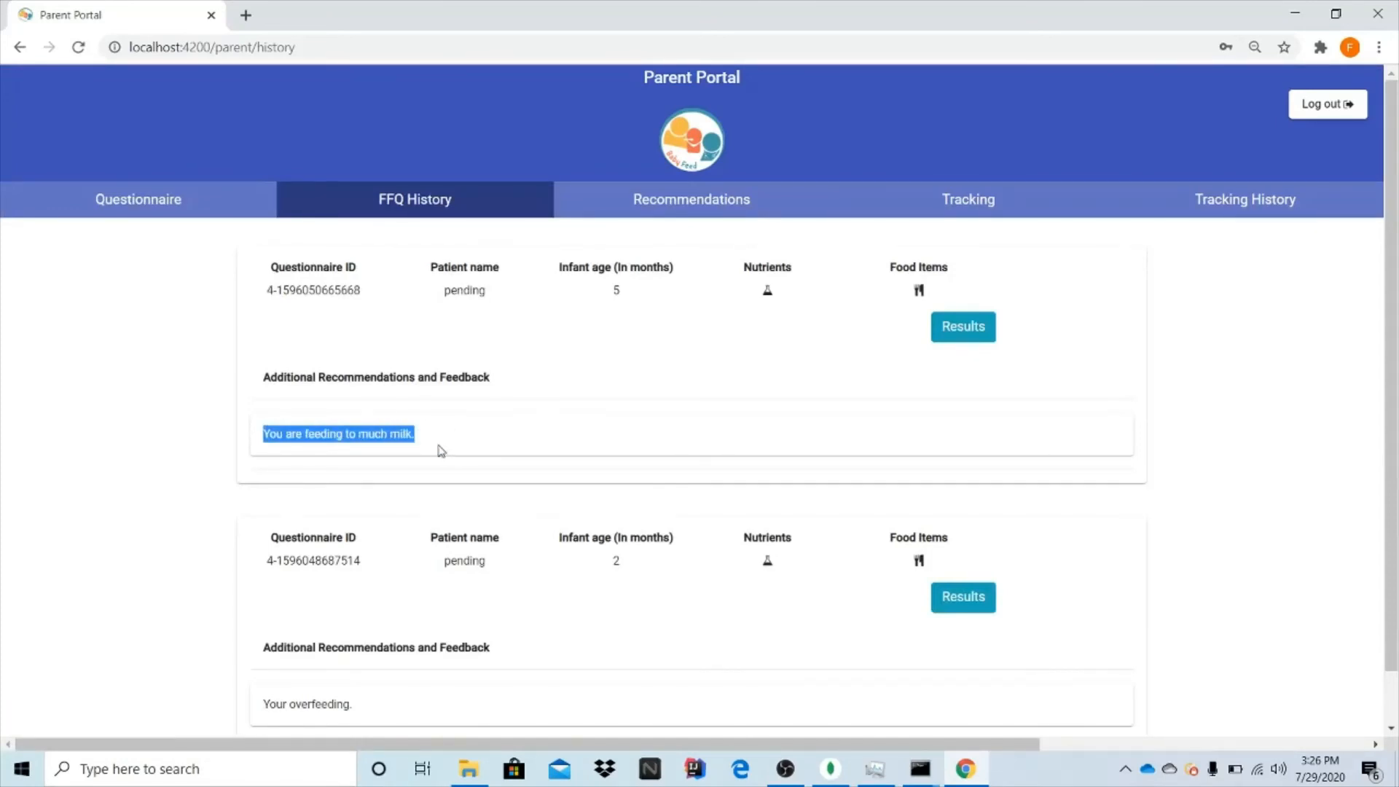
- Log out of the Parent Portal and log back in as clinician2 with the account password
left_click(1311, 111)
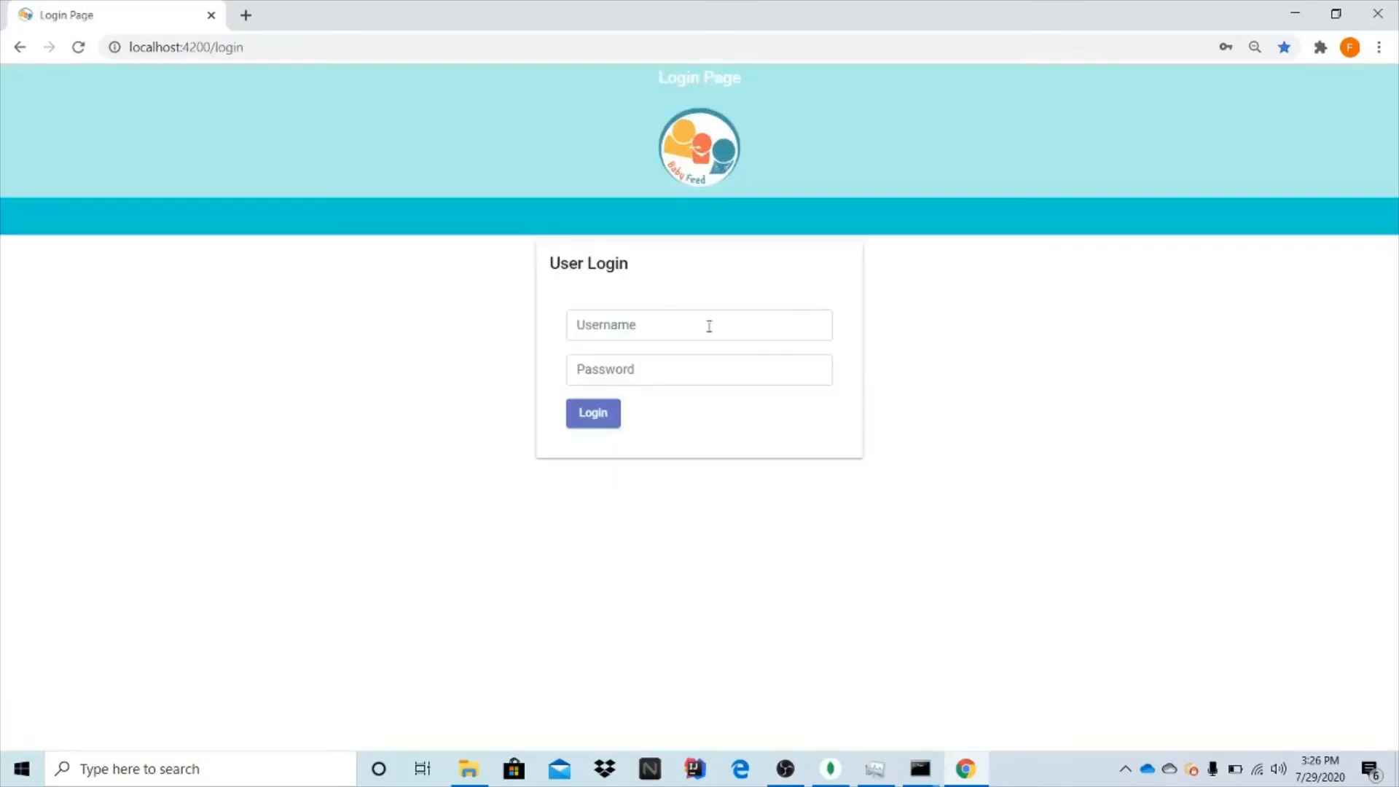
left_click(615, 328)
type("clin")
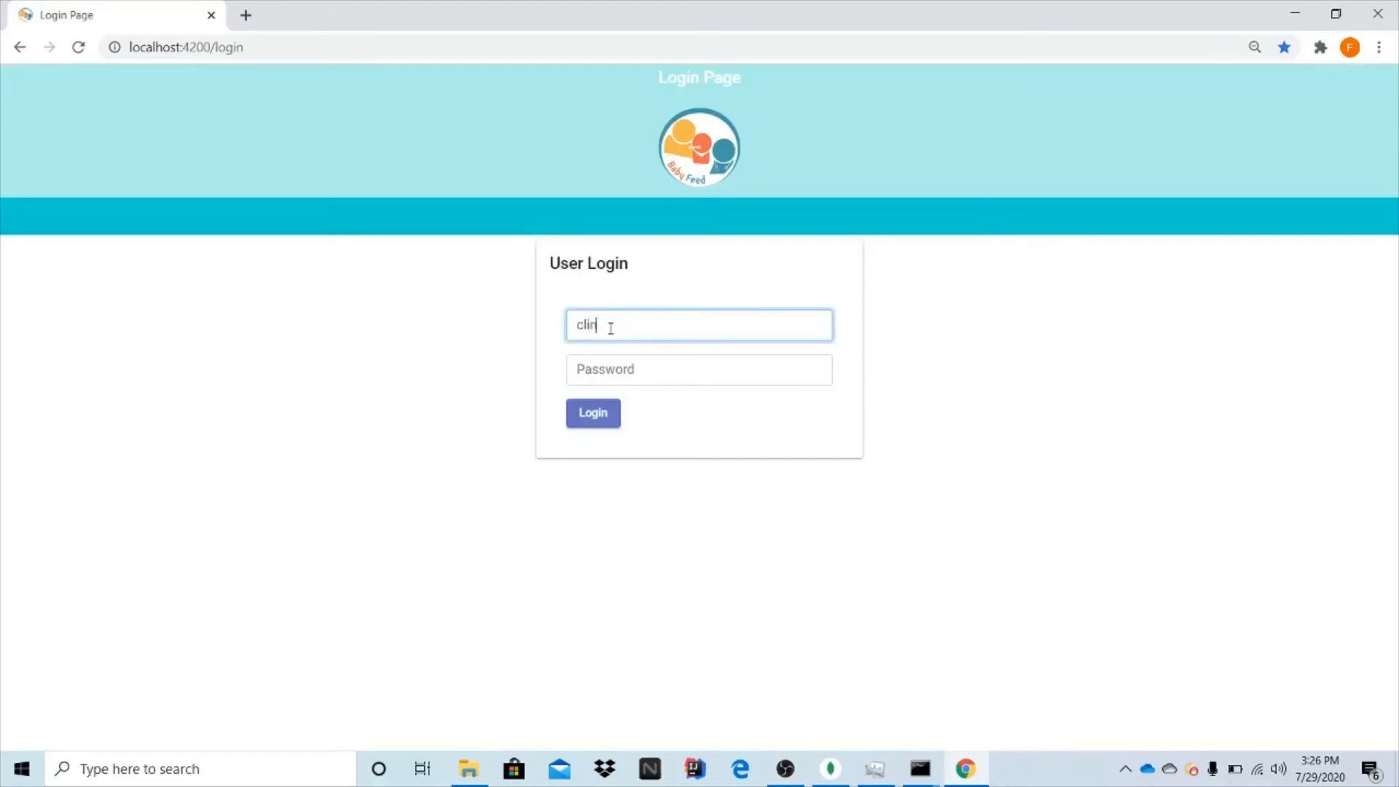
type("ician2")
key("Tab")
type("*****")
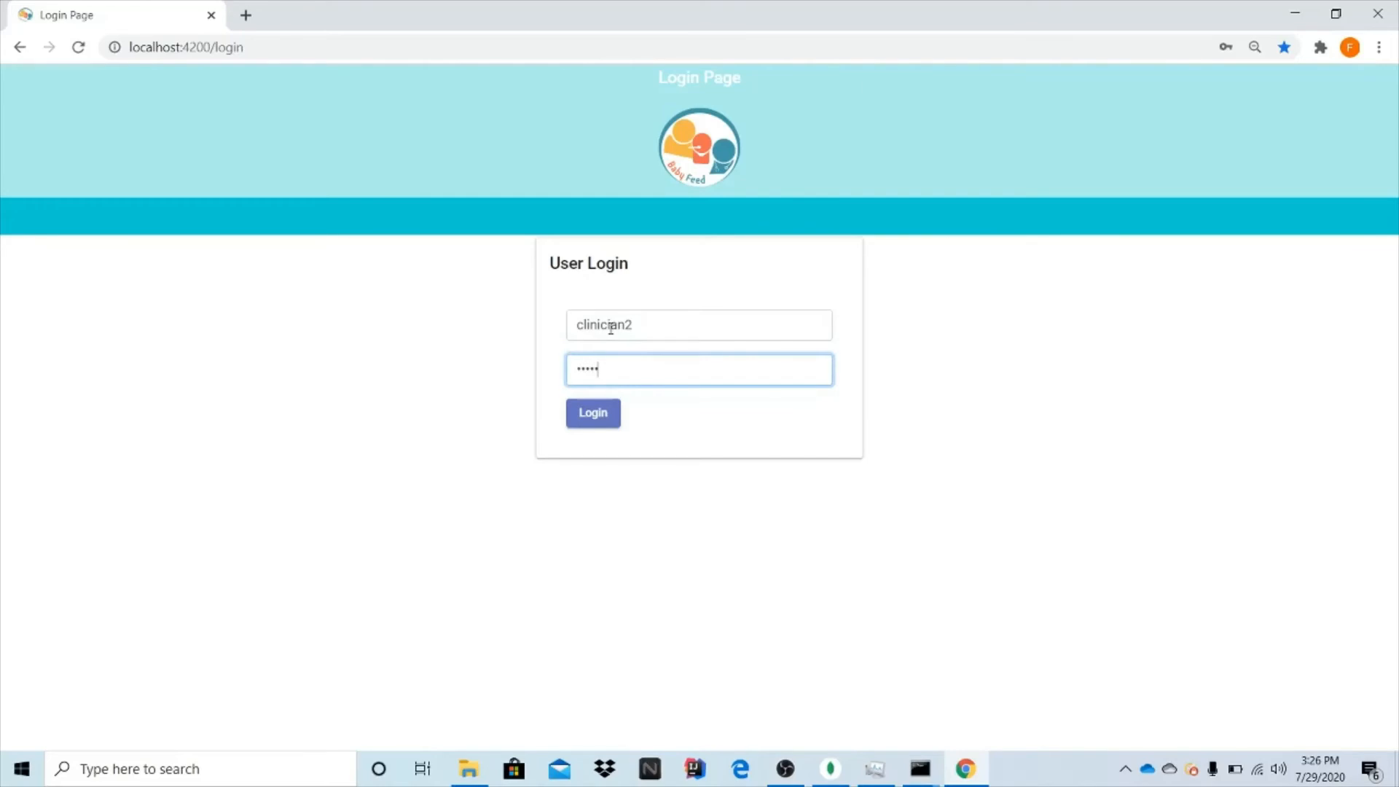
key("Return")
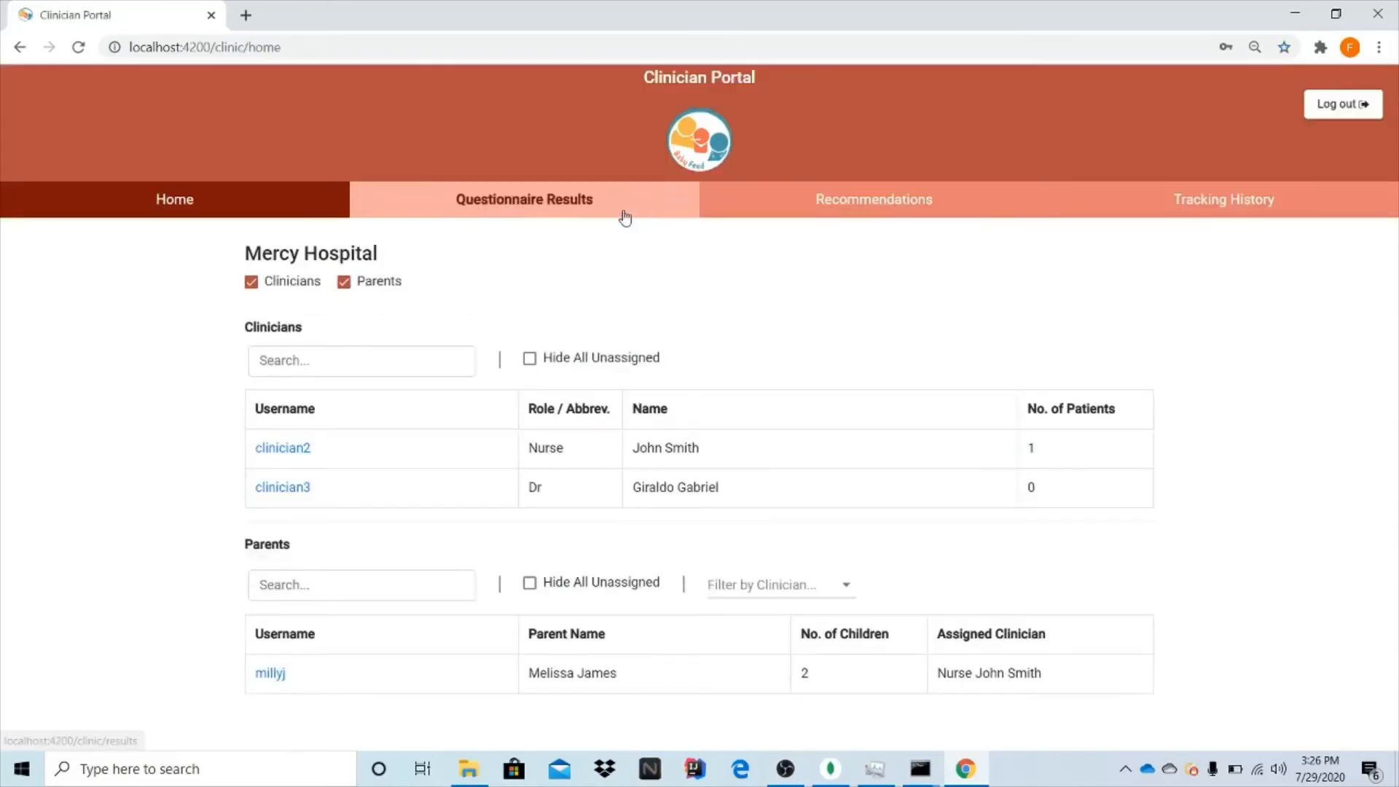
- Review the nutrient and food recommendations for the 5-month-old infant's questionnaire on the Recommendations page
left_click(523, 204)
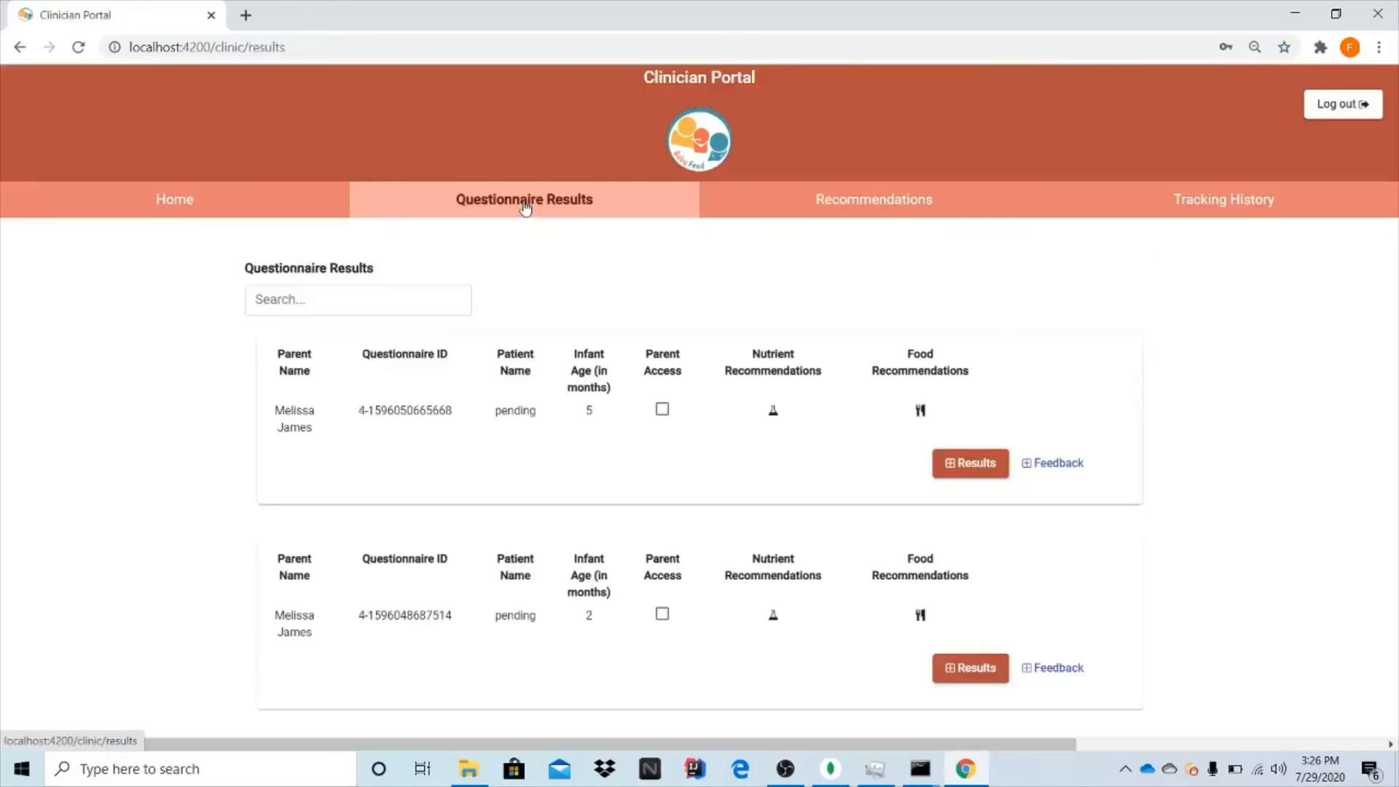
left_click(822, 203)
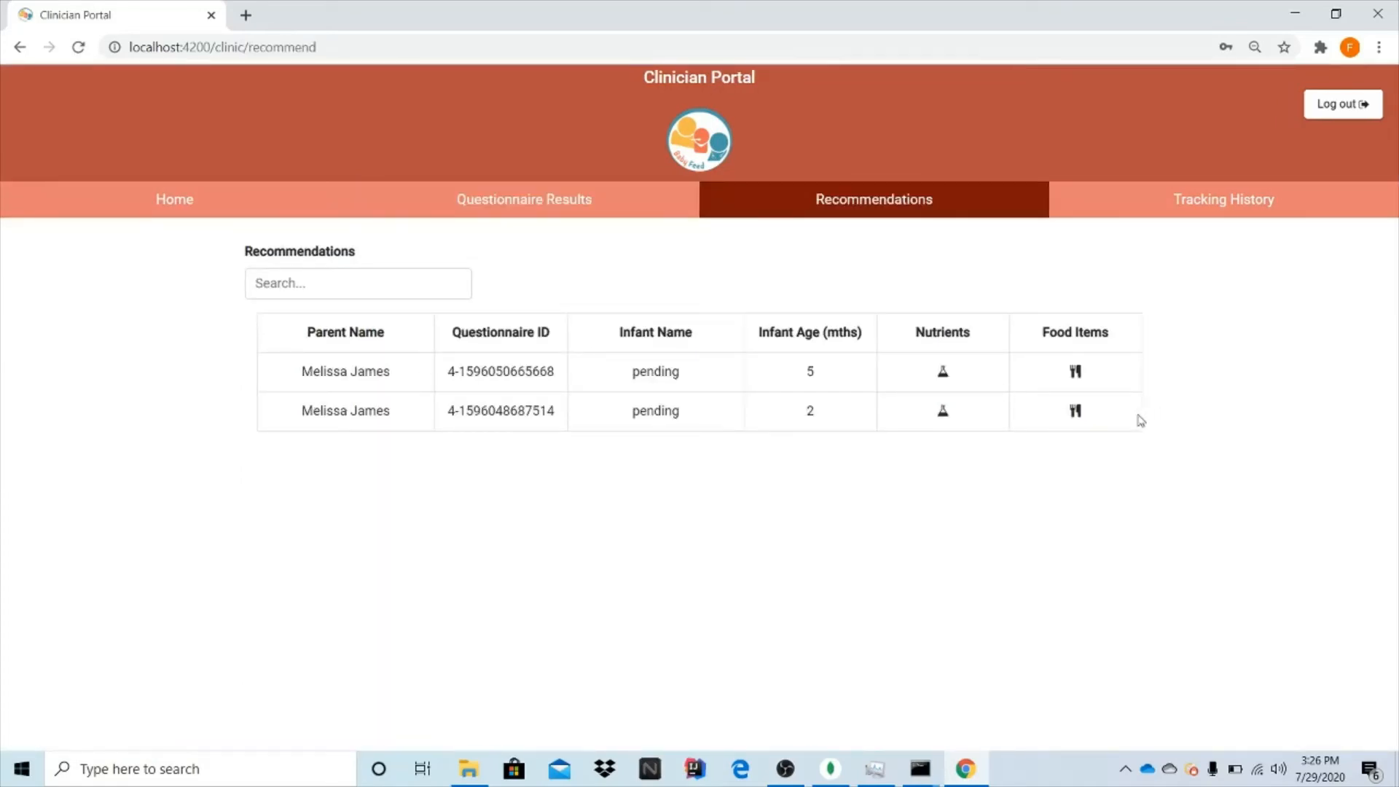
left_click(542, 223)
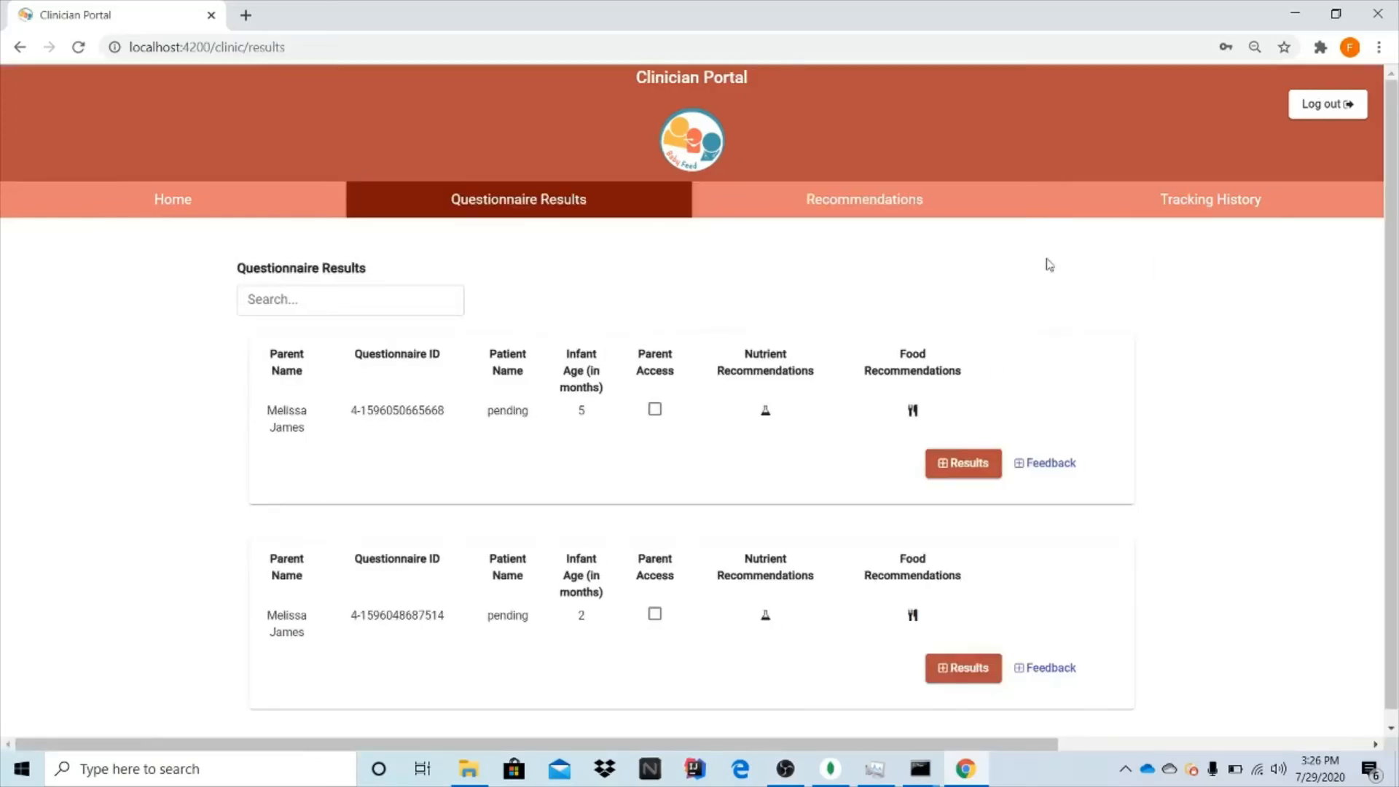
left_click(922, 208)
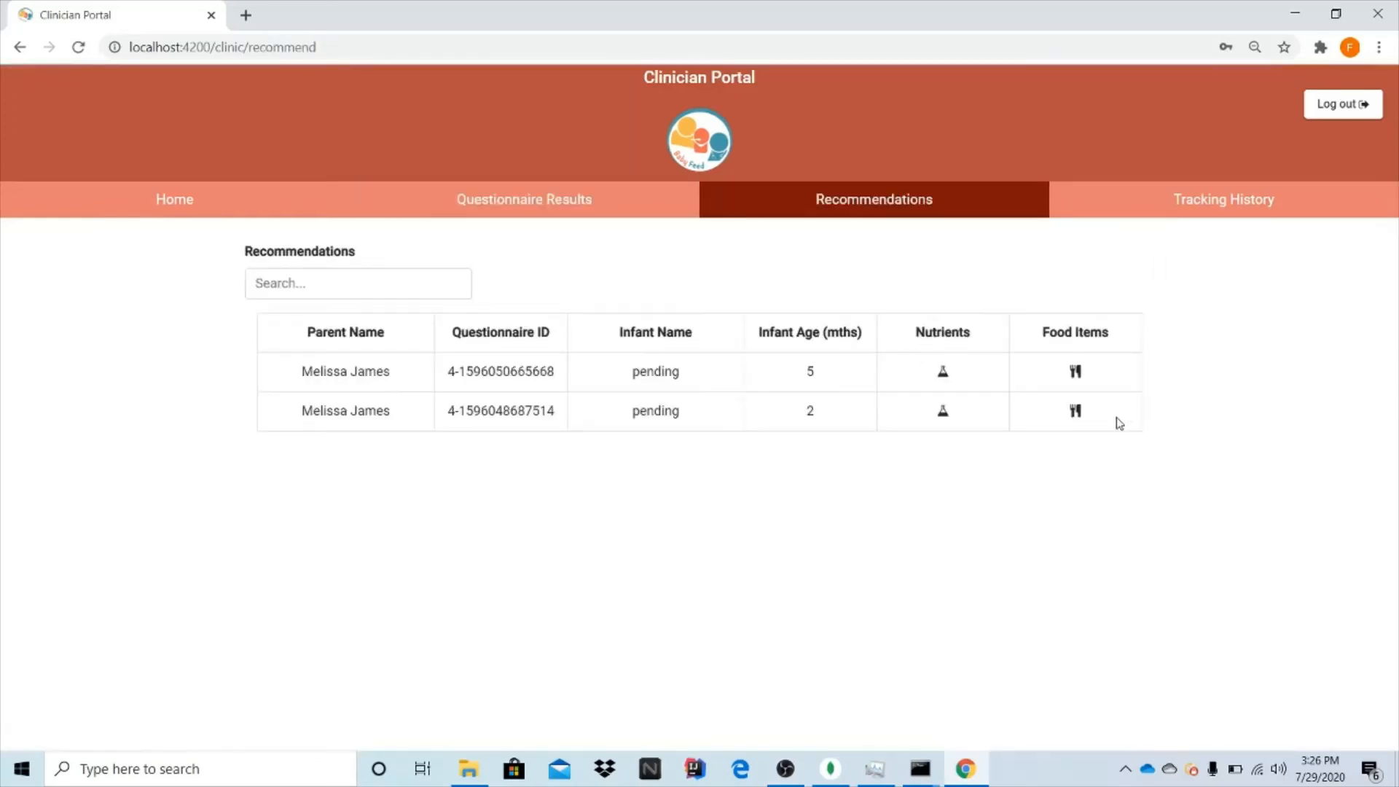
left_click(944, 374)
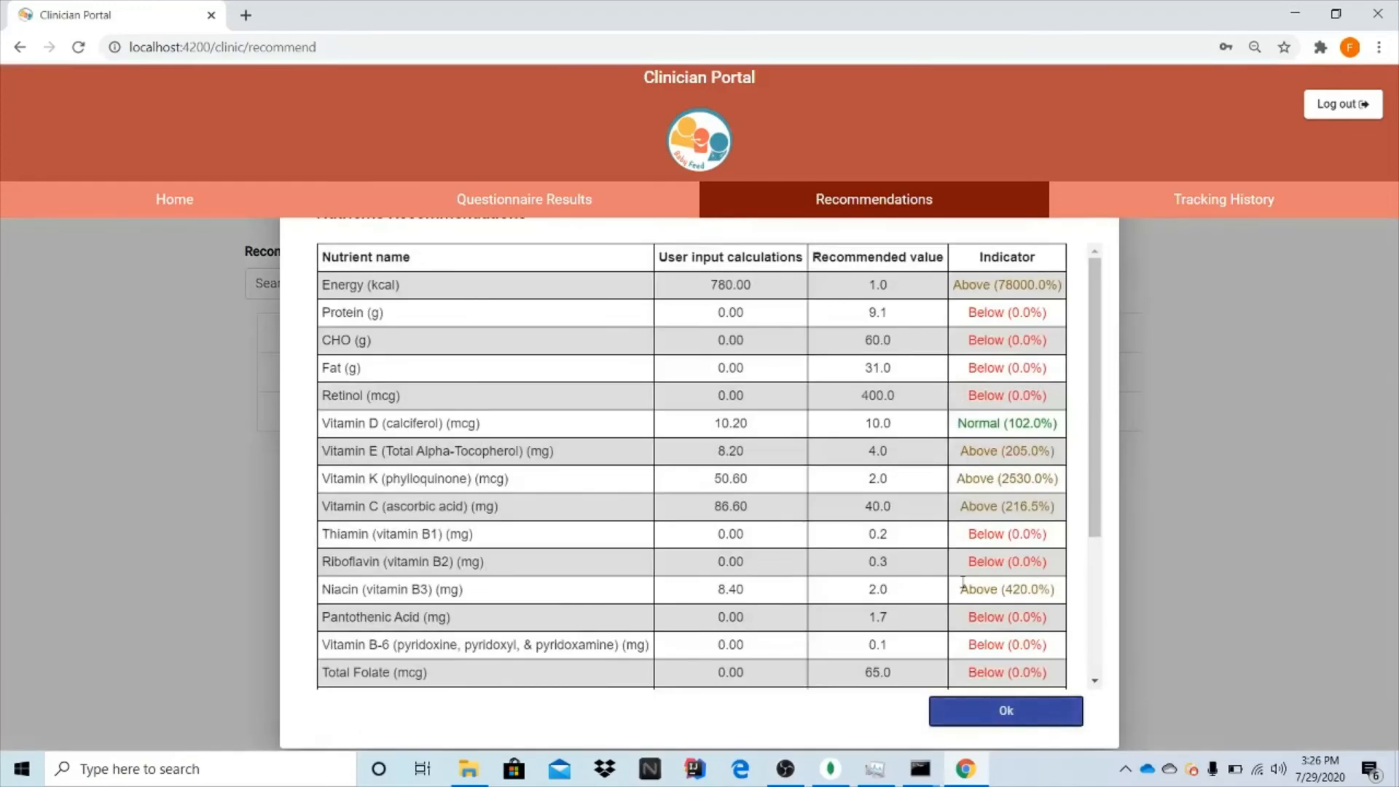
left_click(1002, 721)
left_click(1074, 373)
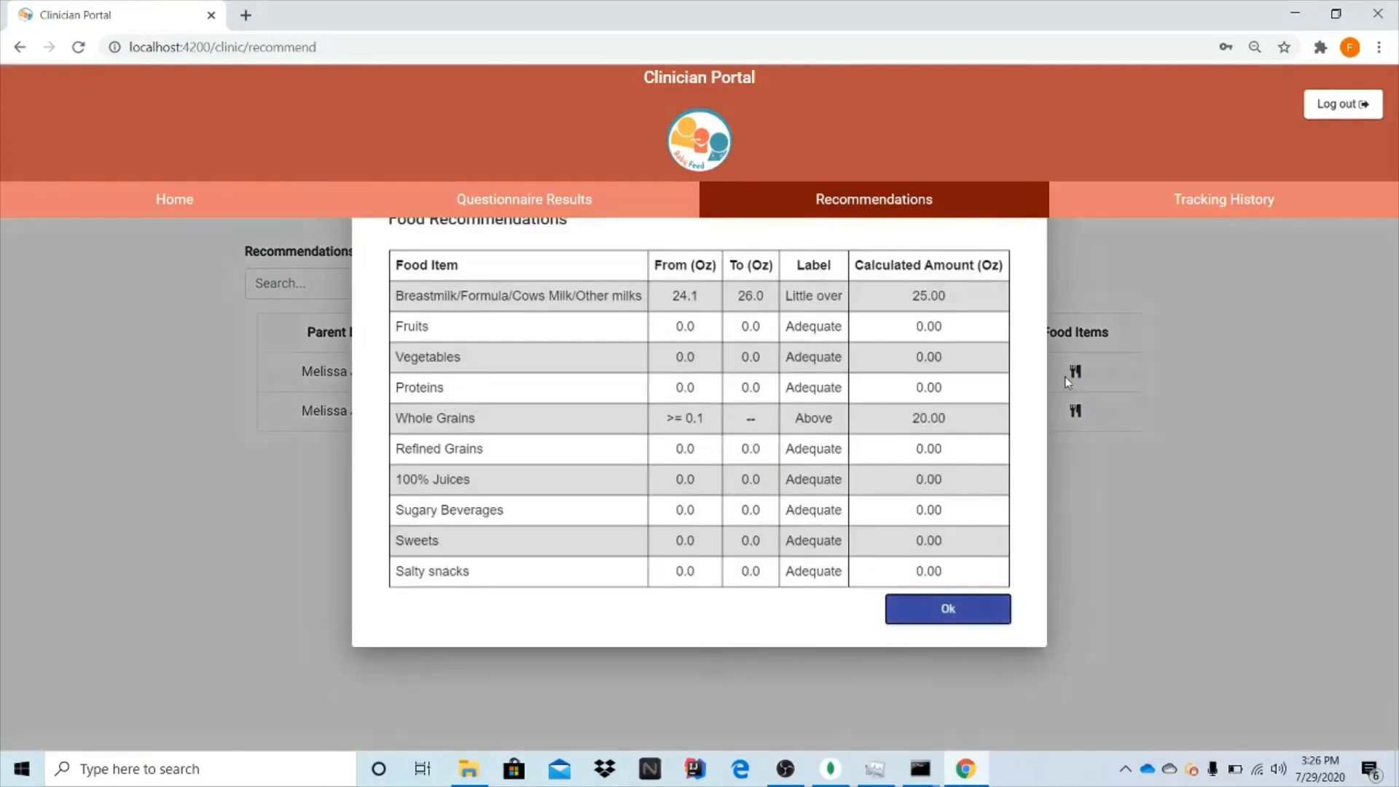
left_click(963, 607)
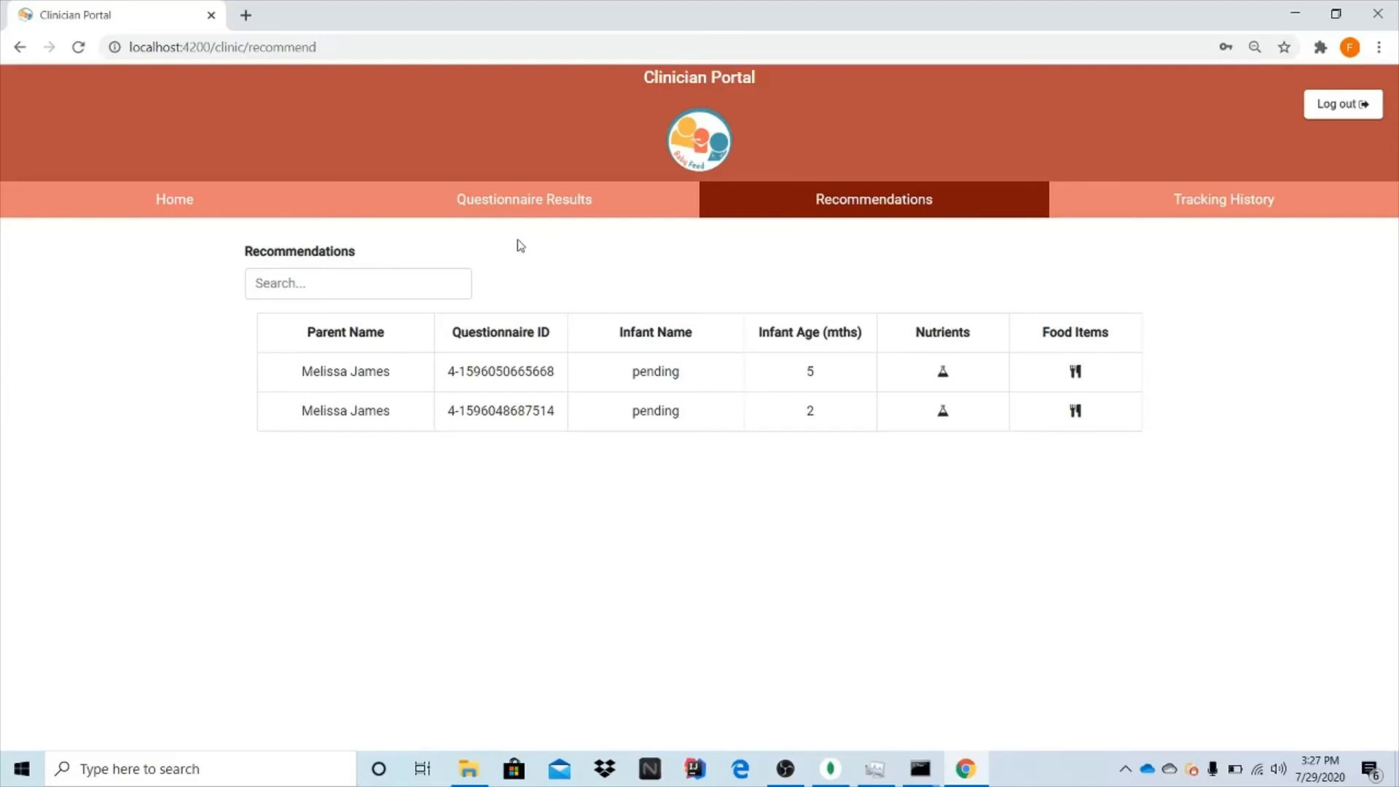
left_click(590, 211)
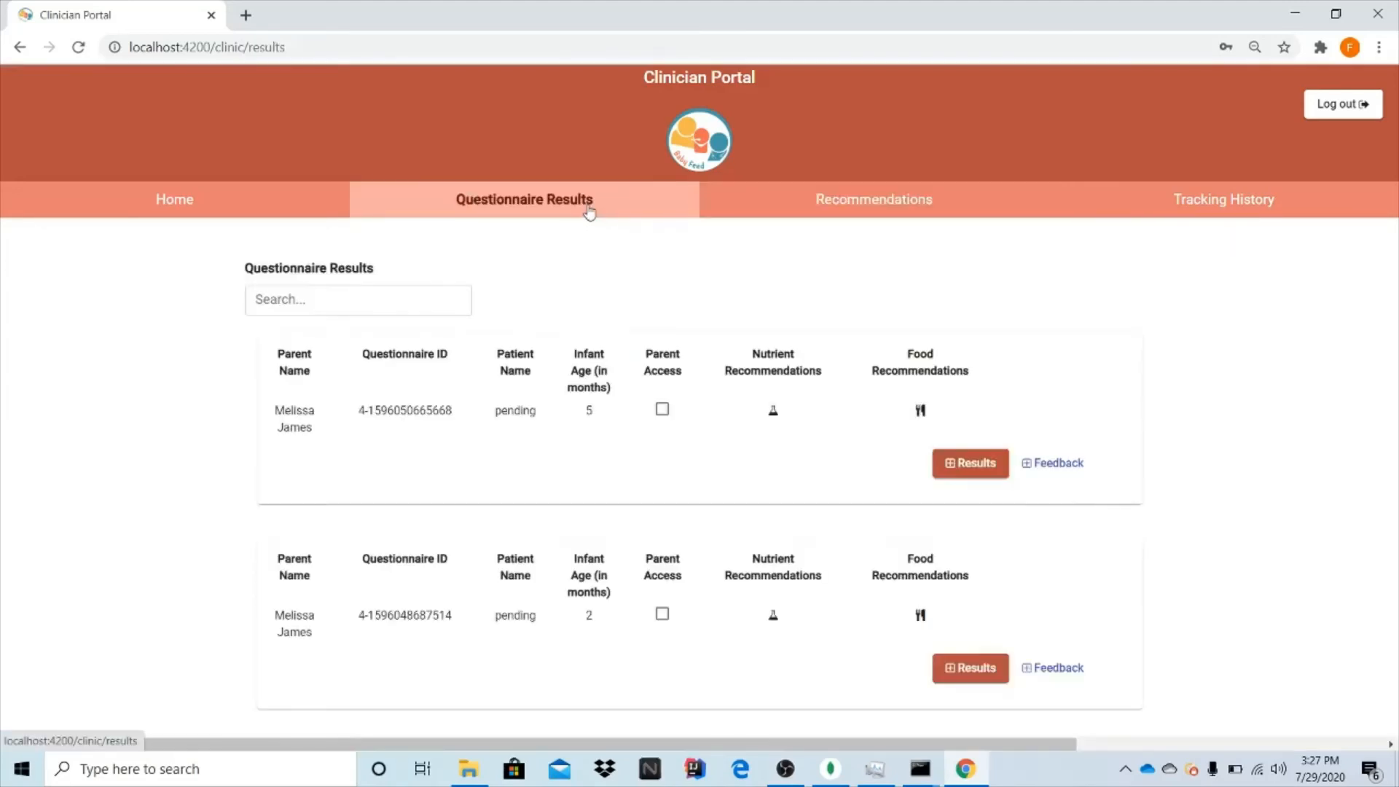
left_click(817, 198)
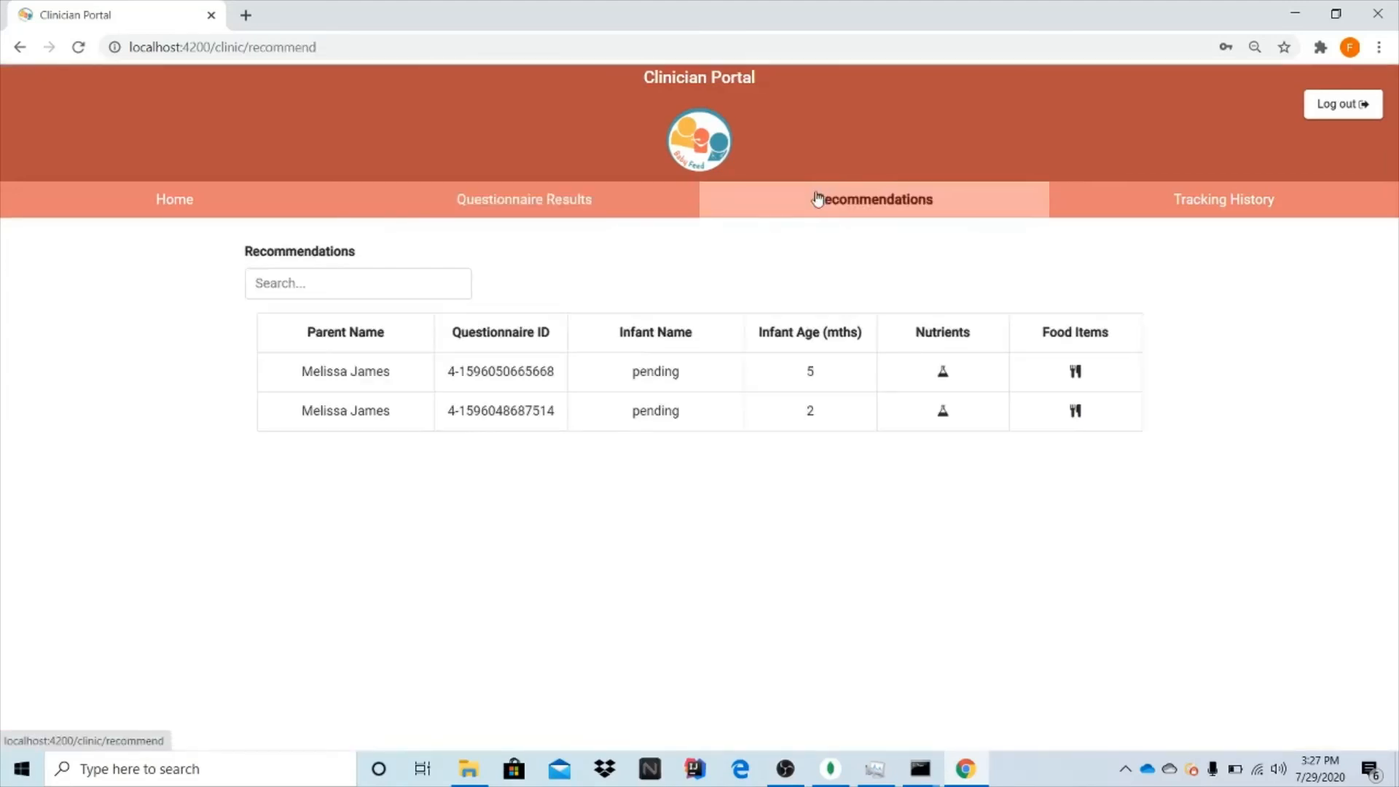
- Examine the Tracking History entry's parent, date, infant age, food categories and their indicators
left_click(1232, 209)
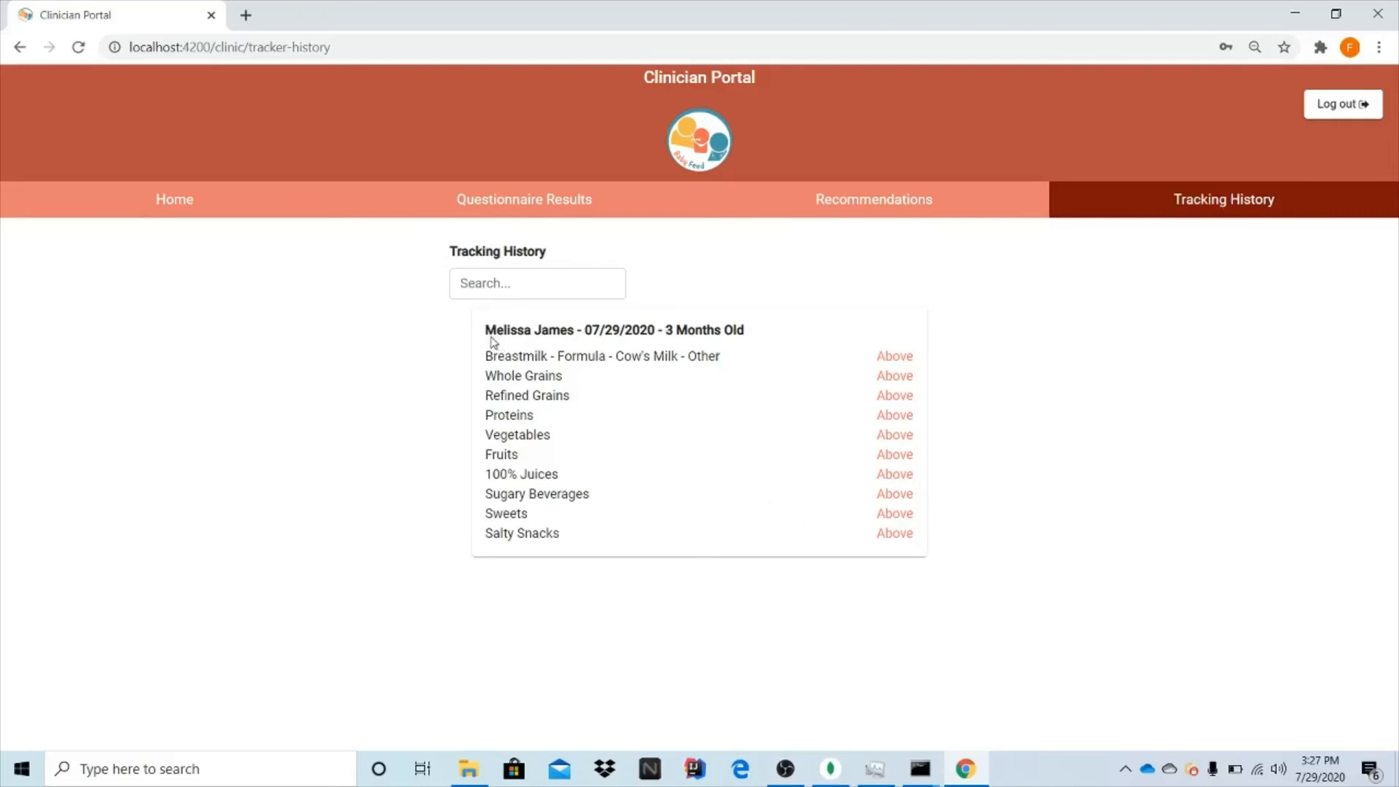
left_click_drag(491, 337, 661, 336)
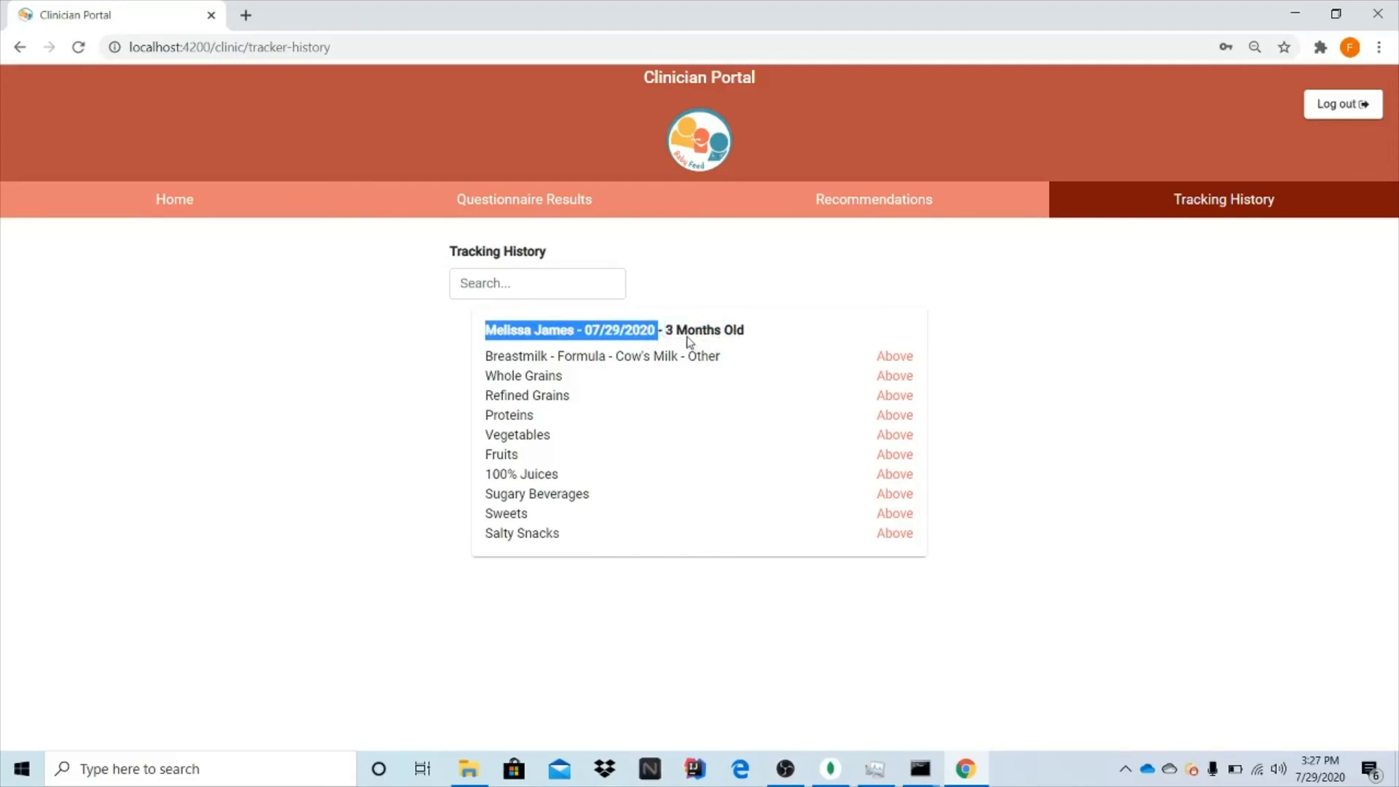
left_click(623, 343)
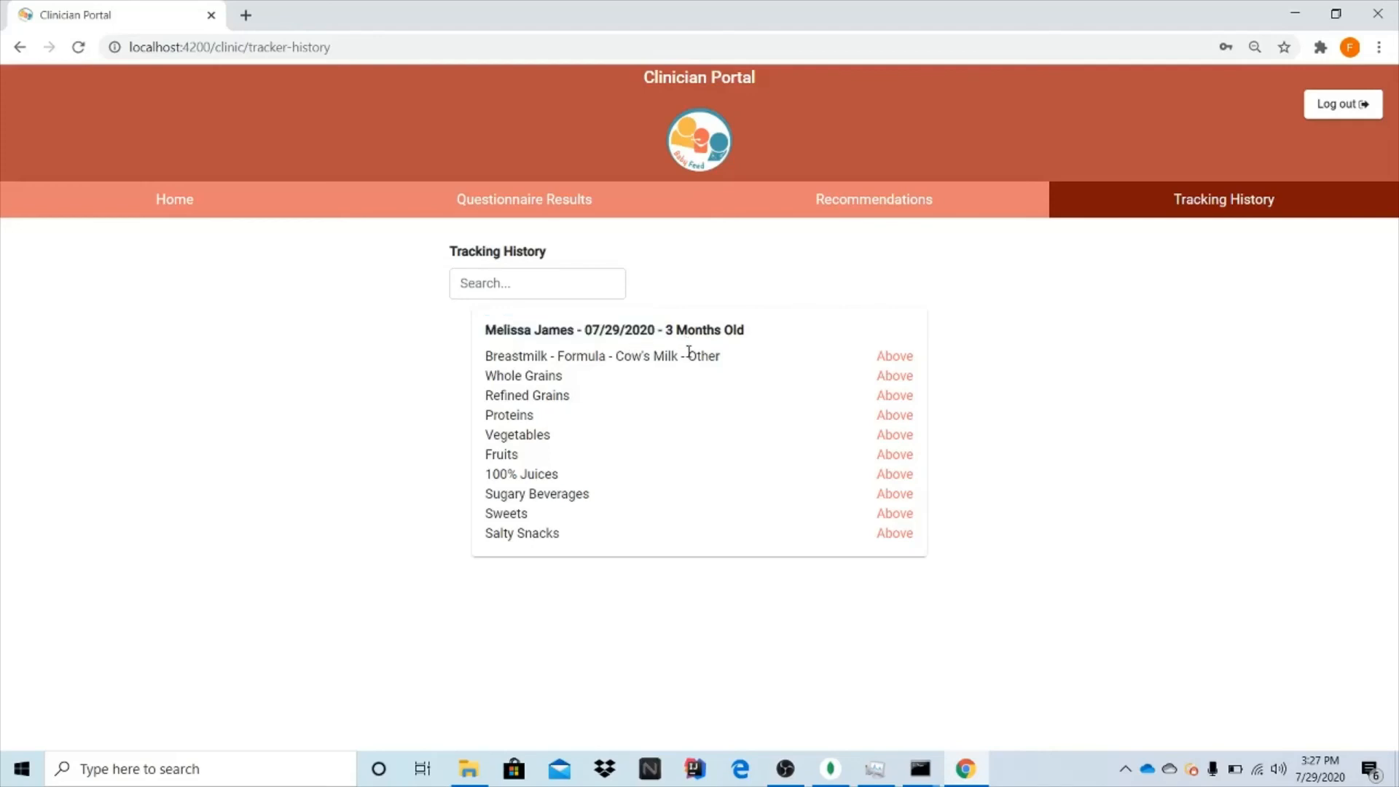
left_click_drag(490, 331, 697, 381)
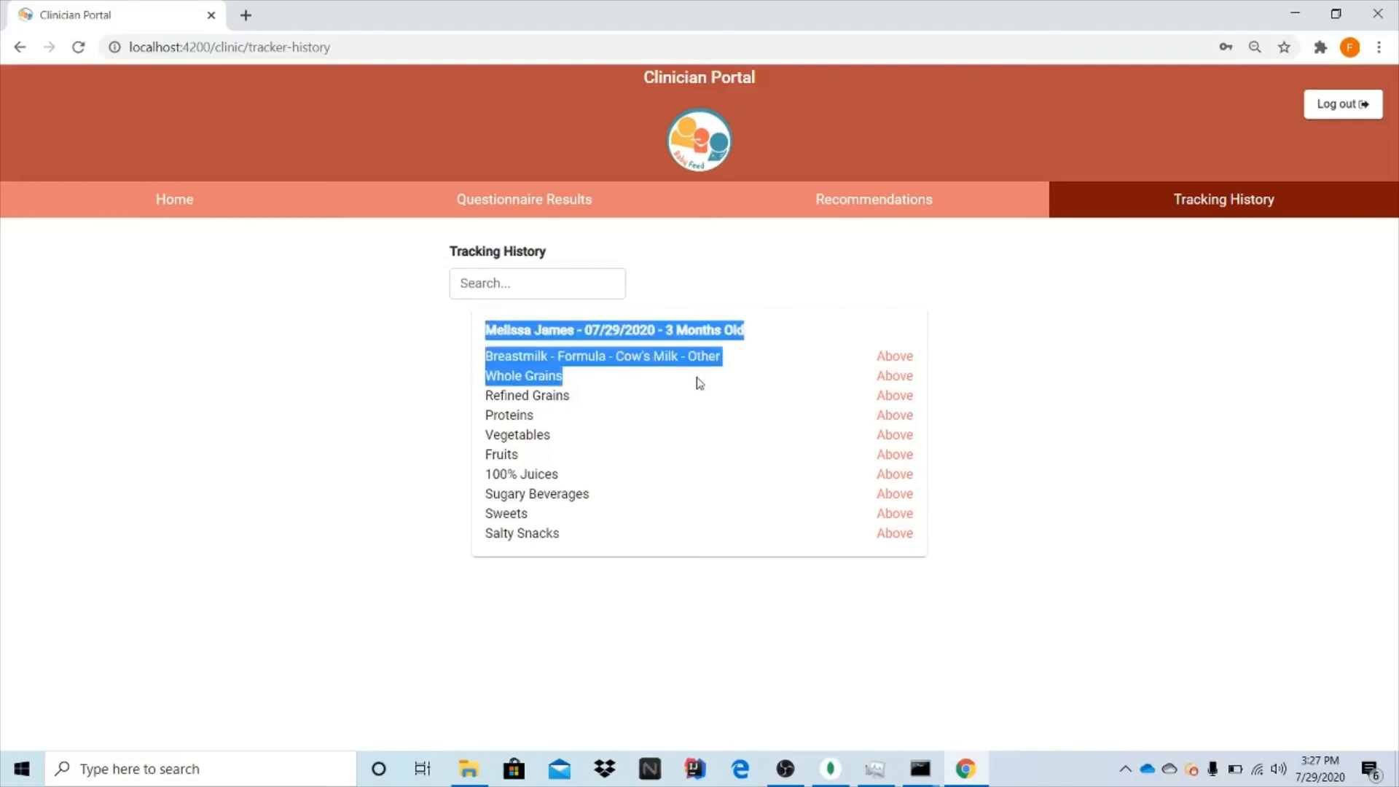
left_click(719, 387)
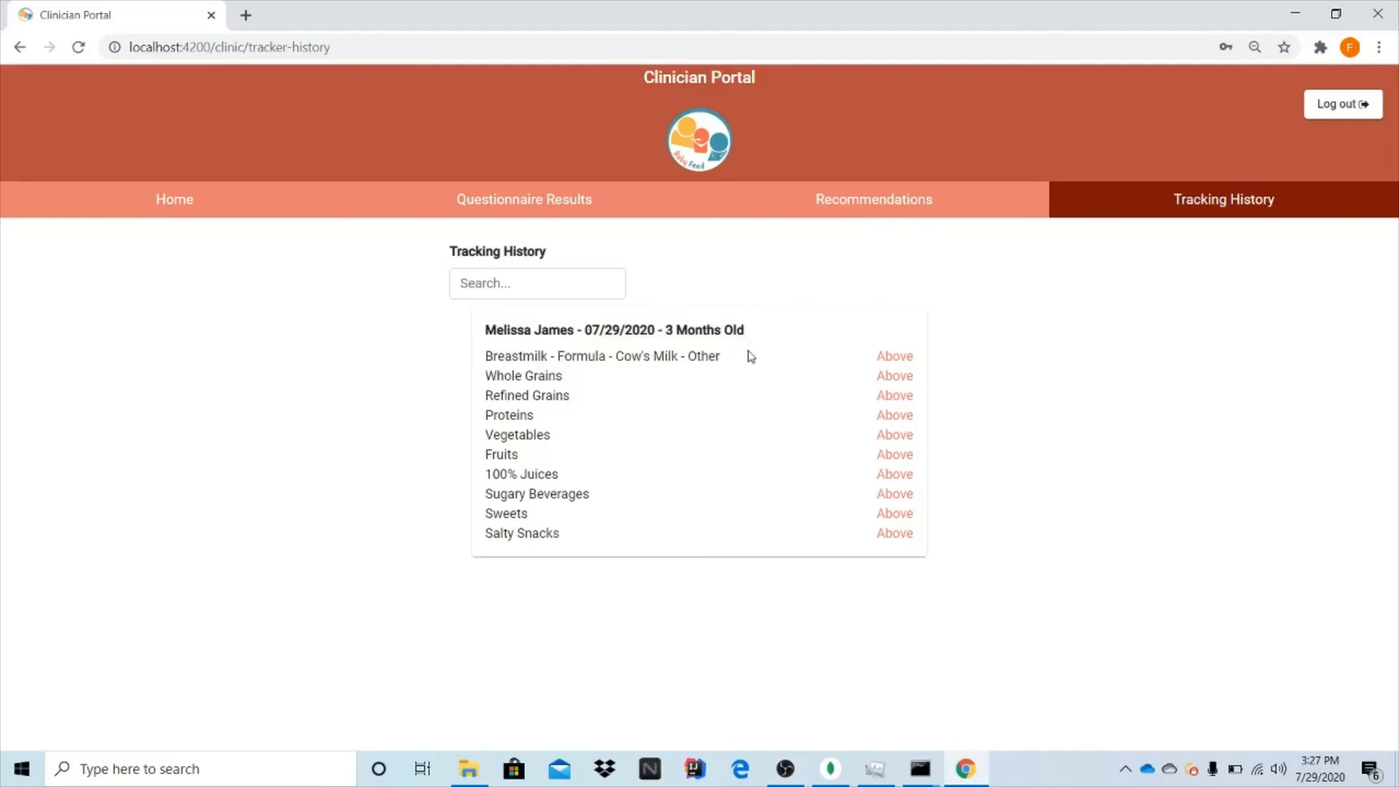
left_click_drag(495, 357, 849, 352)
left_click(842, 365)
left_click_drag(879, 354, 921, 534)
left_click(939, 523)
- Log out of the Clinician Portal and log in to the parent account with its username and password
left_click(1347, 115)
left_click(649, 329)
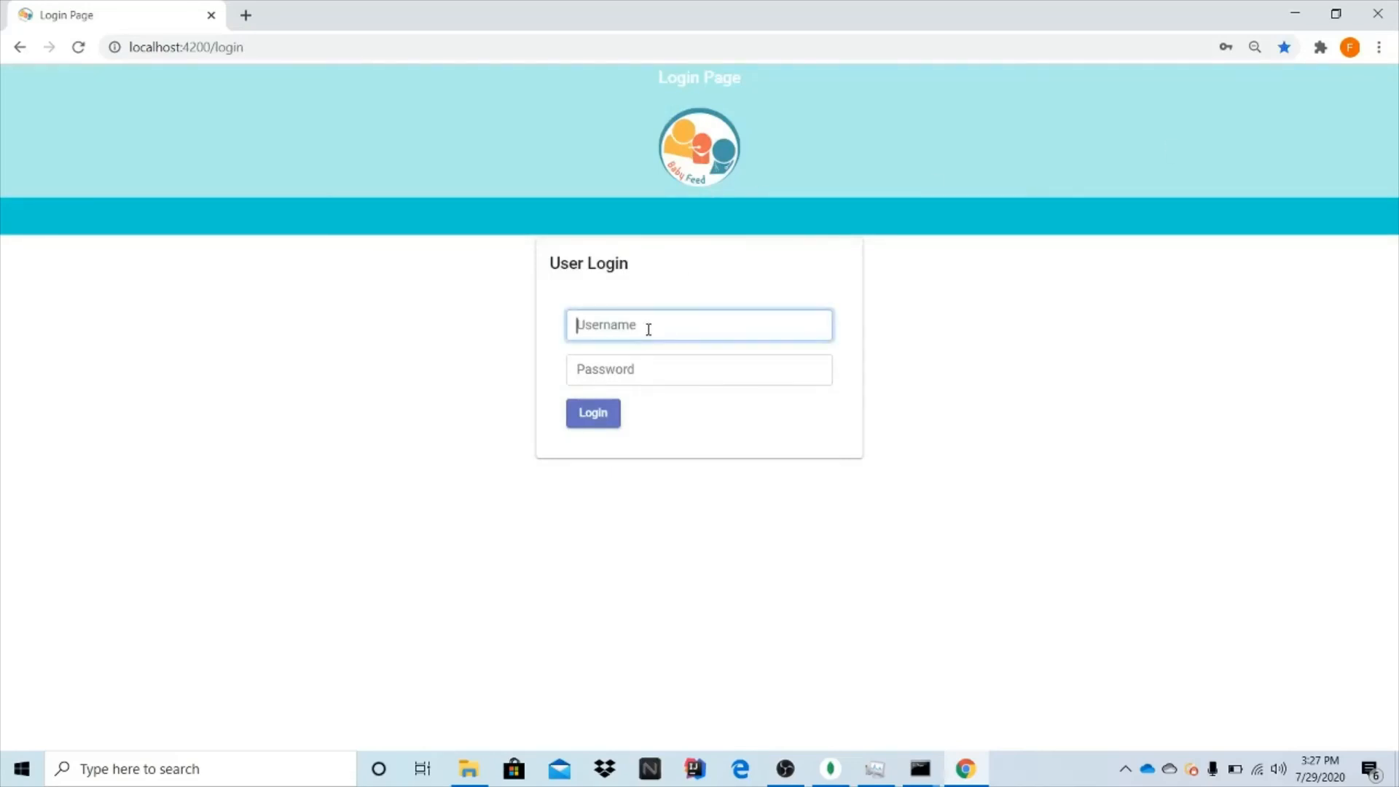
type("millyj")
key("Tab")
type("****")
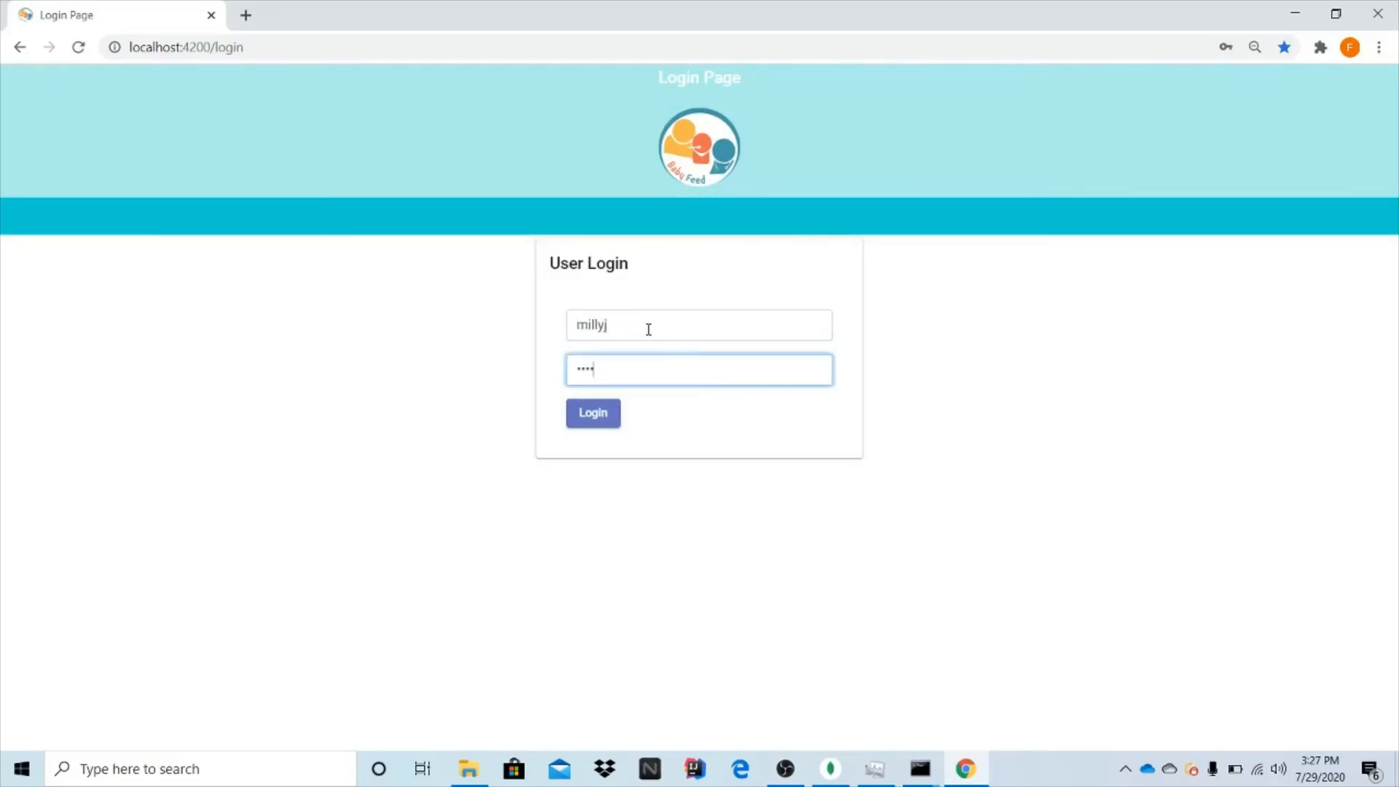
key("Return")
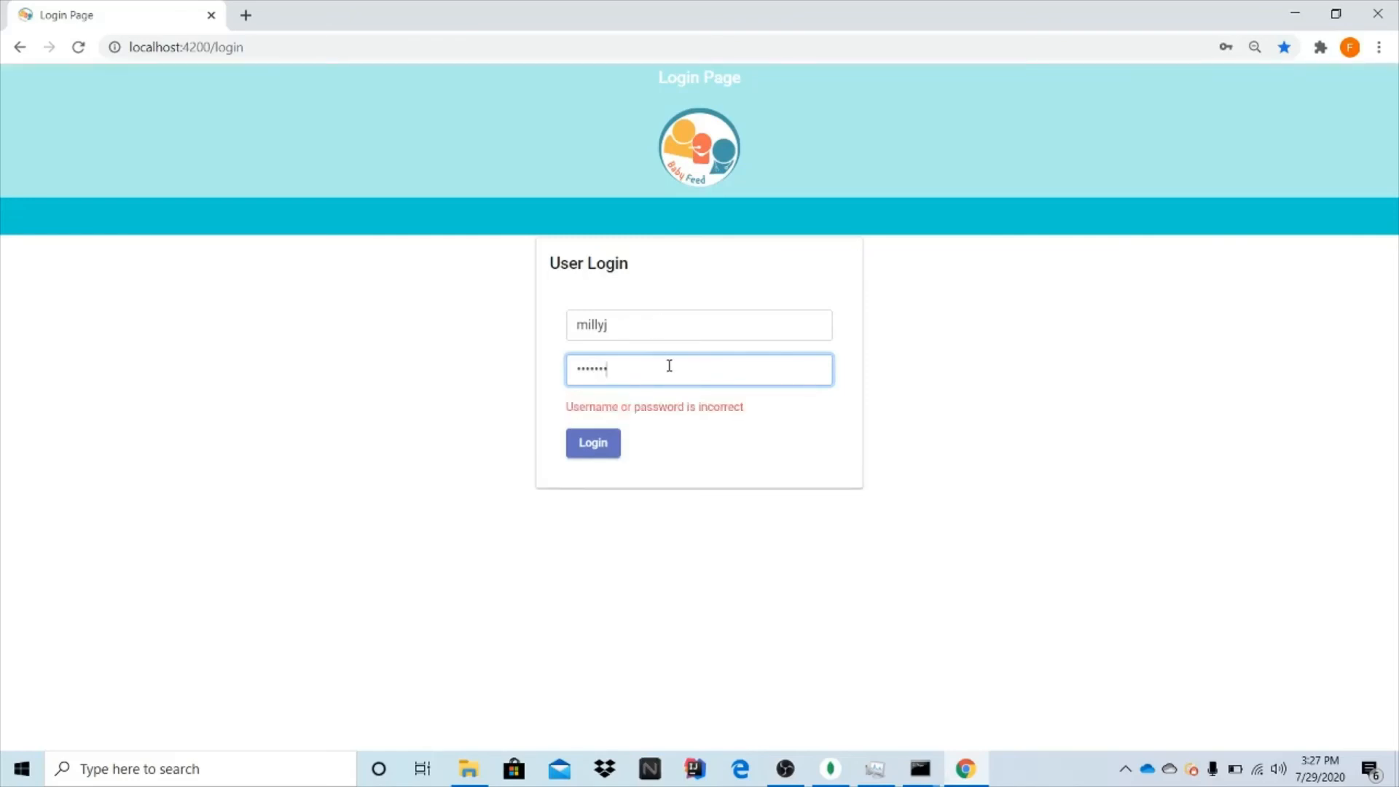
left_click_drag(668, 365, 537, 368)
type("********")
key("Return")
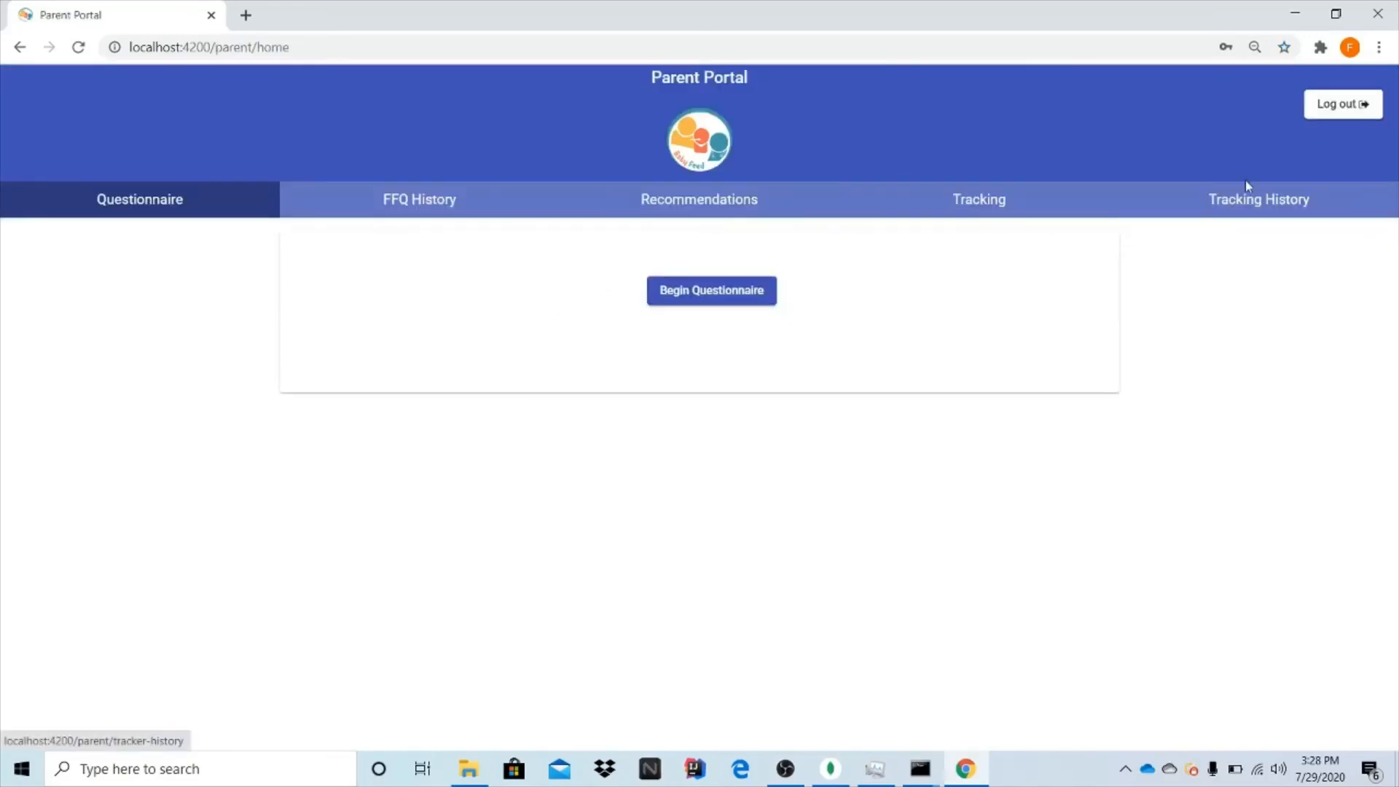
- Start a Nutrition Tracker entry in the Parent Portal for an infant aged 5 months
left_click(1067, 209)
left_click(710, 393)
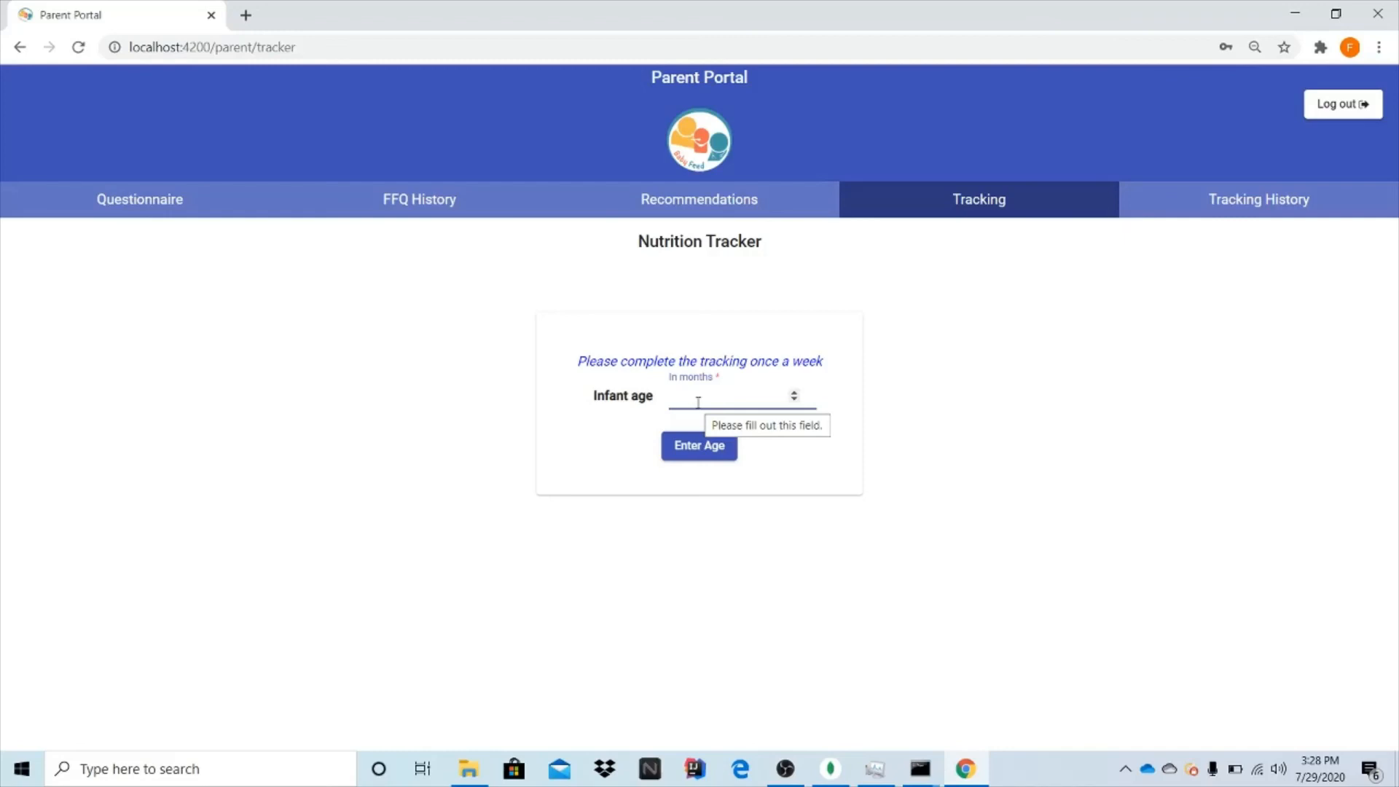
type("5")
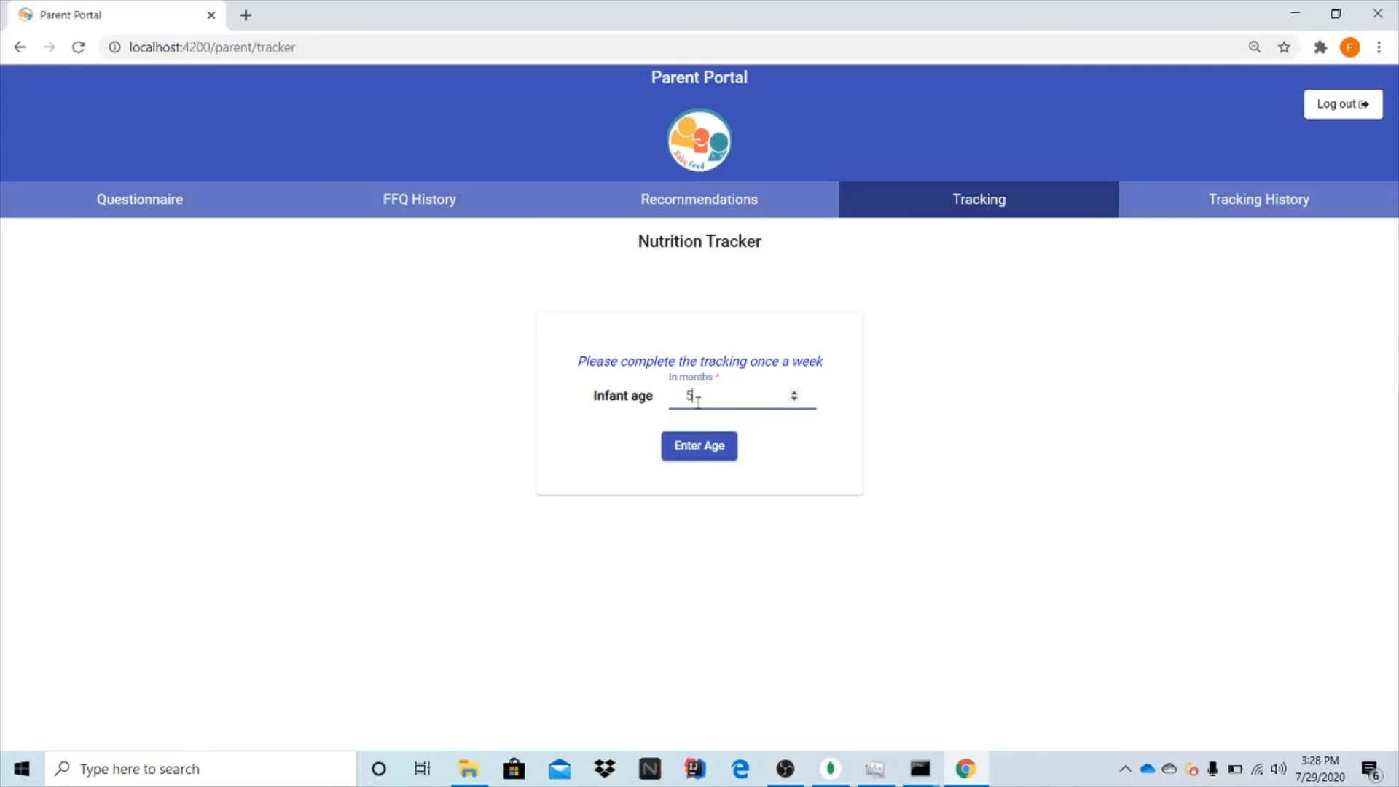
left_click(699, 458)
- Mark the milk and formula, whole grains, refined grains, proteins and vegetables categories as consumed below the designated amount
scroll(947, 463, "down", 3)
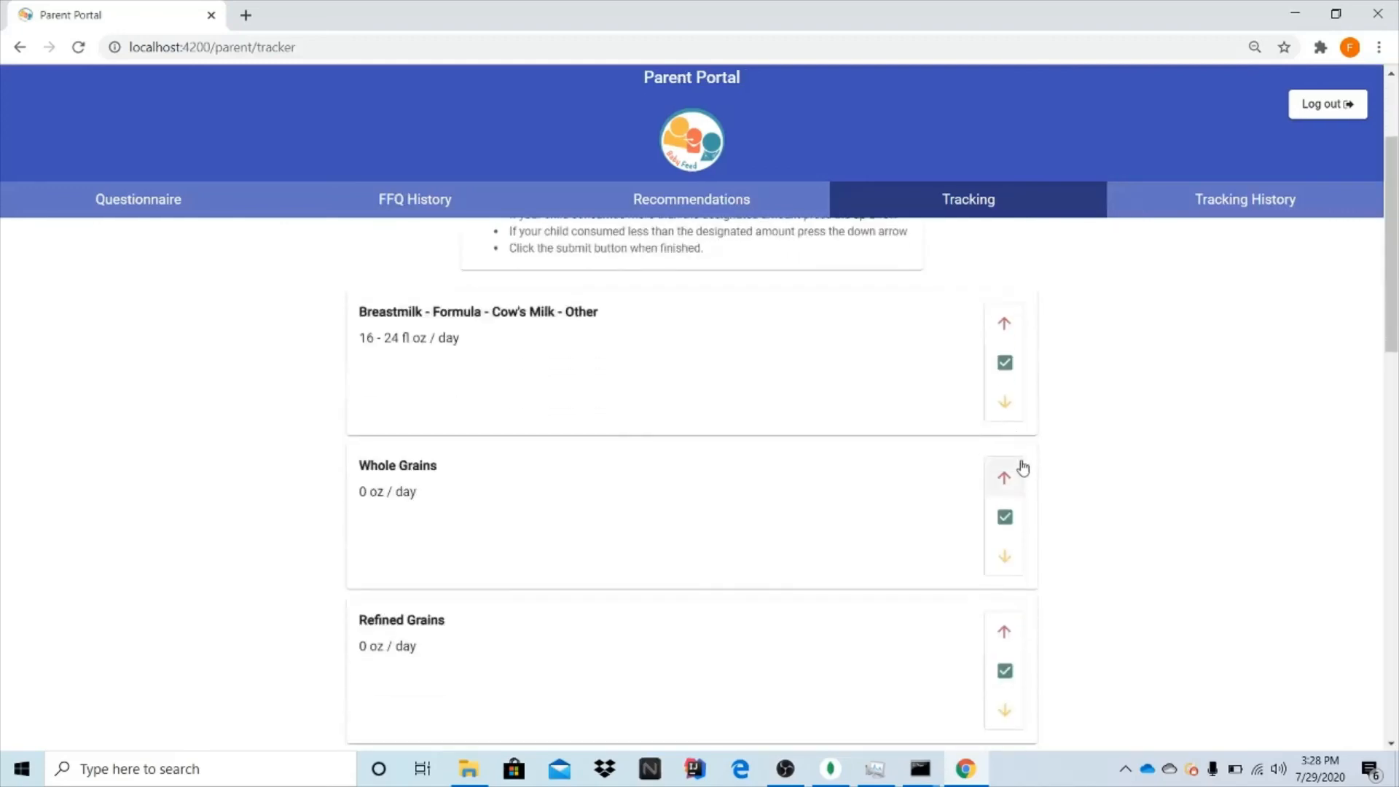
left_click(1006, 411)
left_click(1003, 561)
scroll(1002, 557, "down", 3)
left_click(1005, 536)
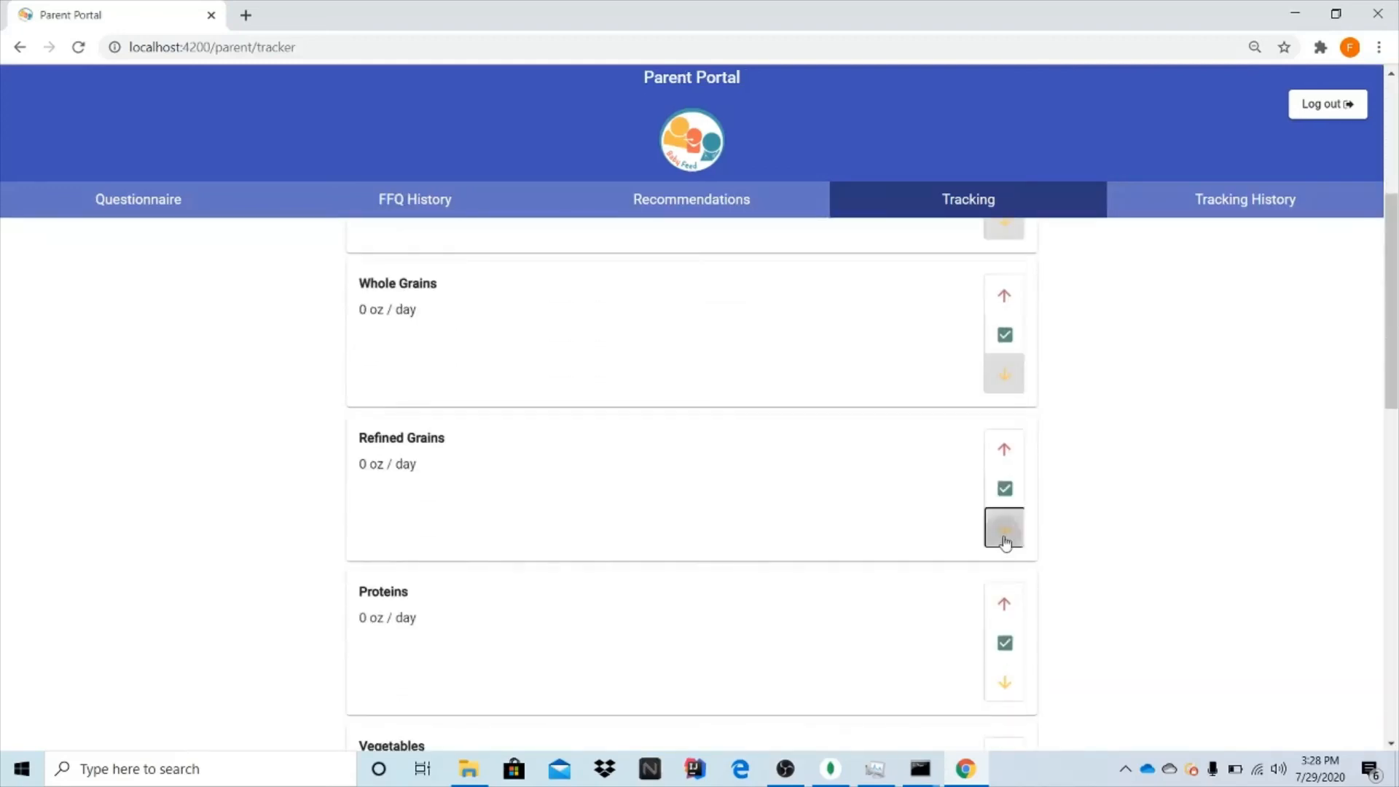
scroll(1004, 510, "down", 3)
left_click(1011, 514)
scroll(1009, 496, "down", 4)
left_click(1004, 381)
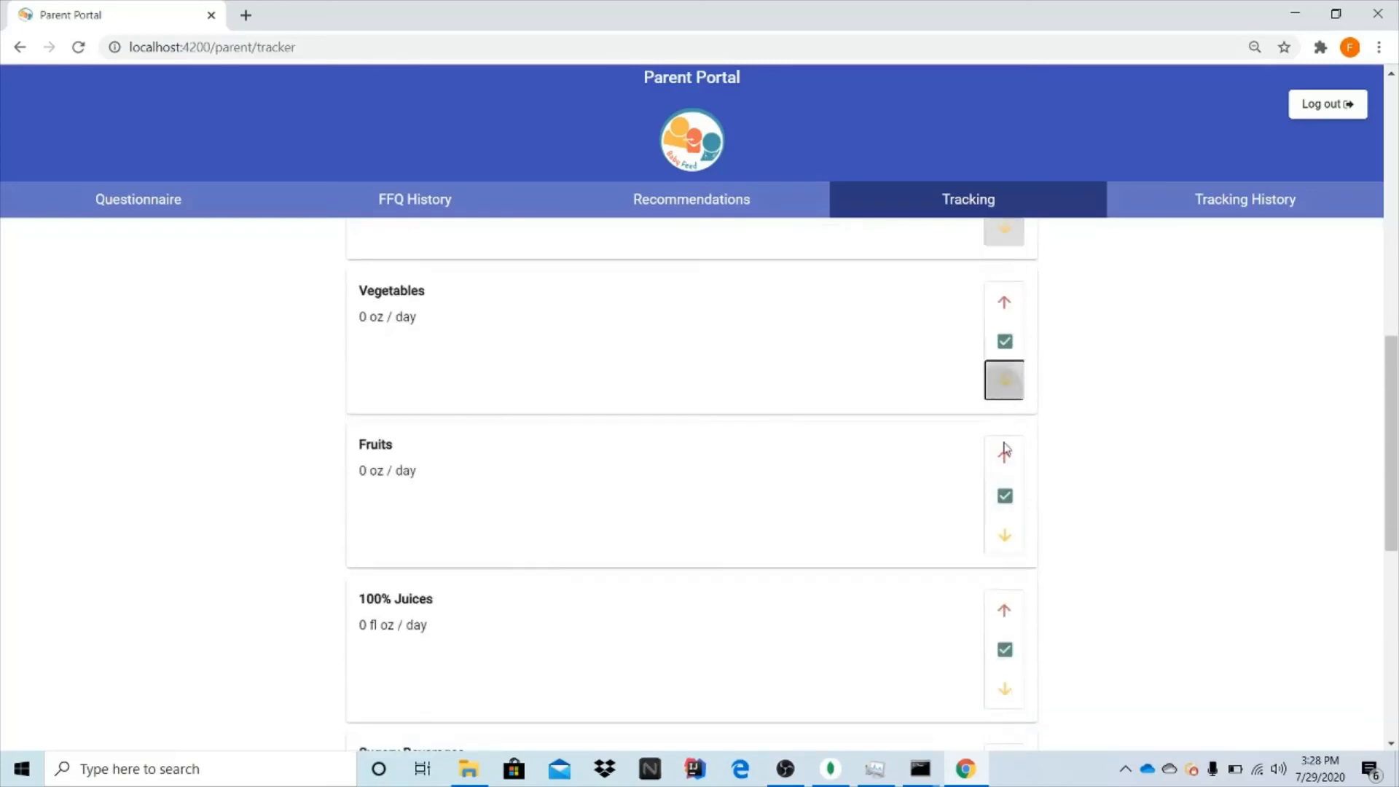
- Mark fruits, 100% juices, sugary beverages, sweets and salty snacks as below the designated amount, and submit the tracking entry
left_click(1005, 537)
scroll(1016, 543, "down", 2)
left_click(1010, 519)
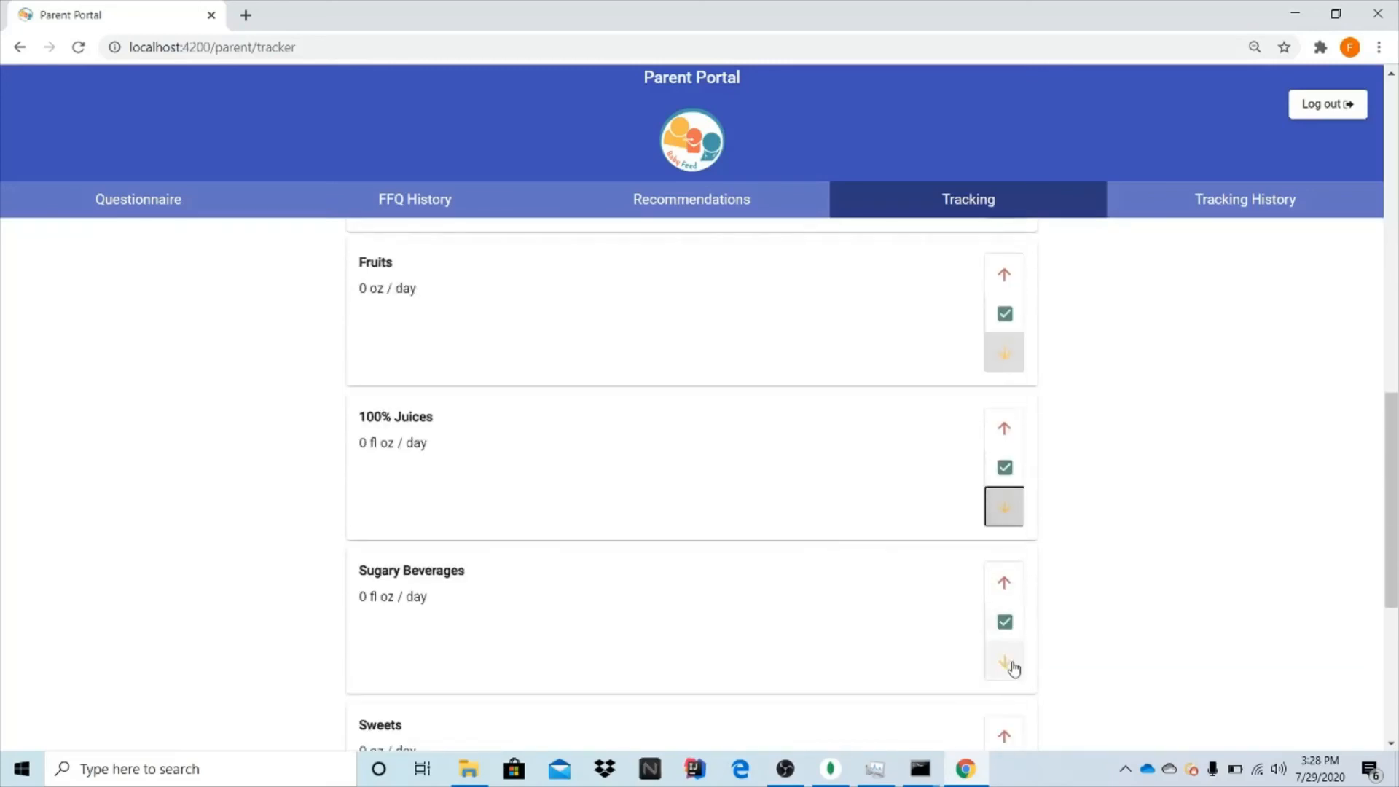
left_click(1010, 667)
scroll(1019, 605, "down", 4)
left_click(1008, 540)
scroll(1009, 544, "down", 2)
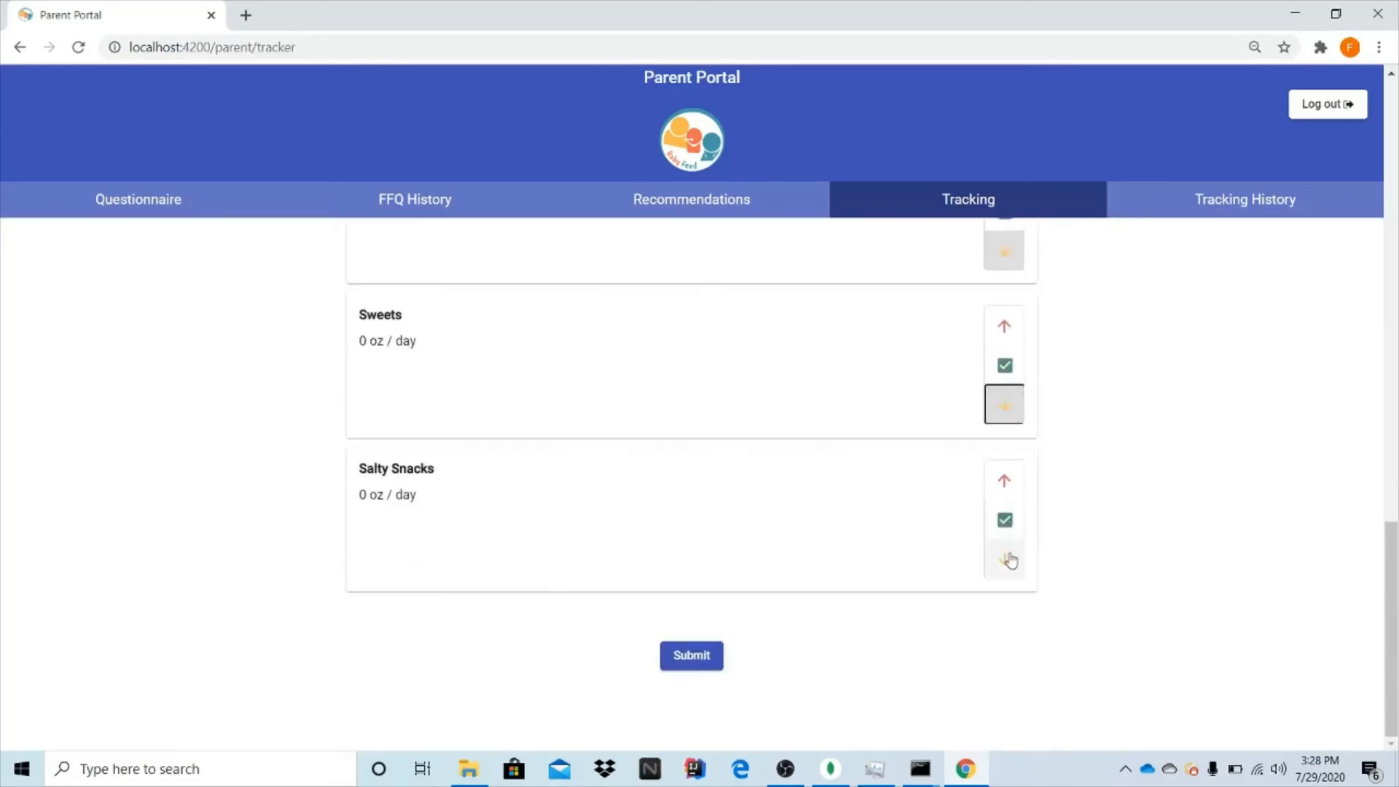
left_click(1009, 559)
left_click(710, 660)
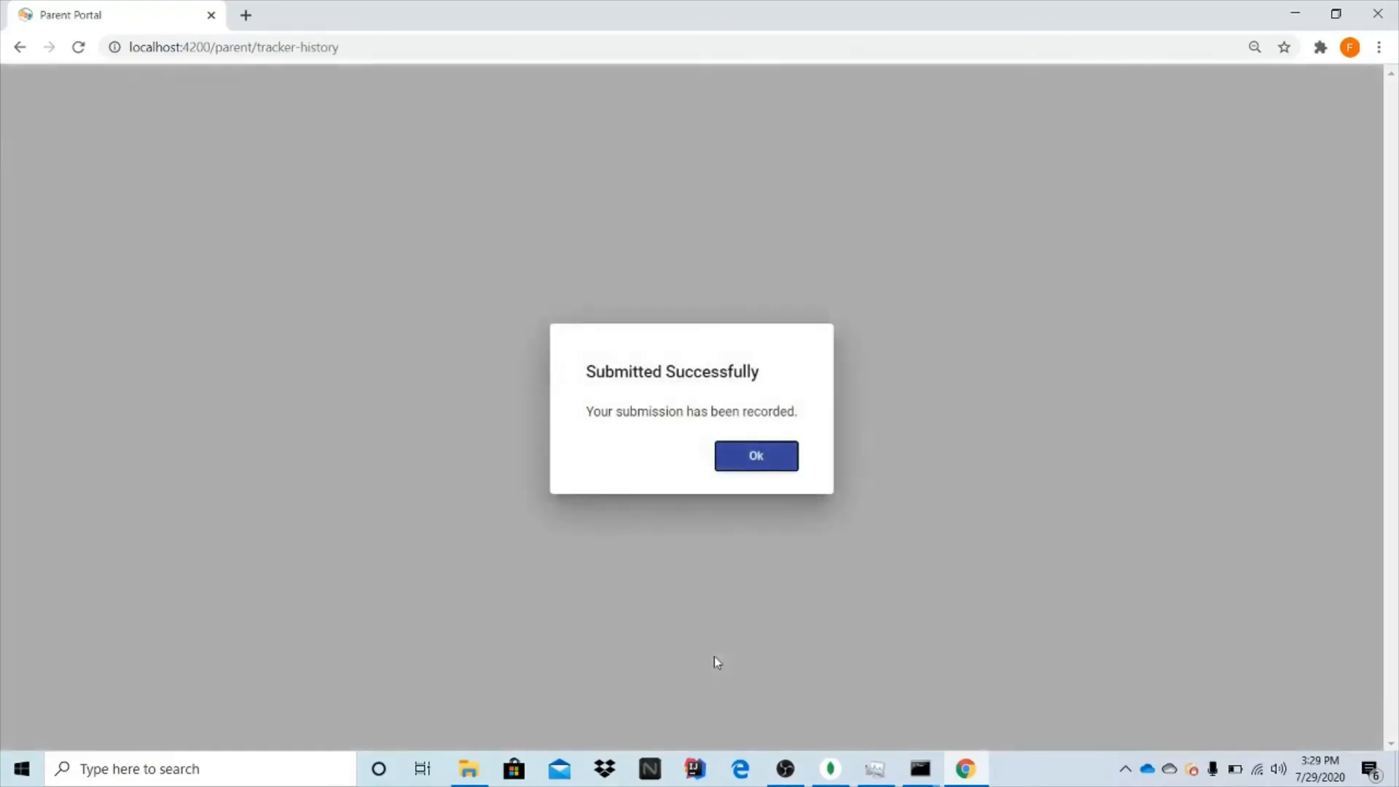
left_click(752, 465)
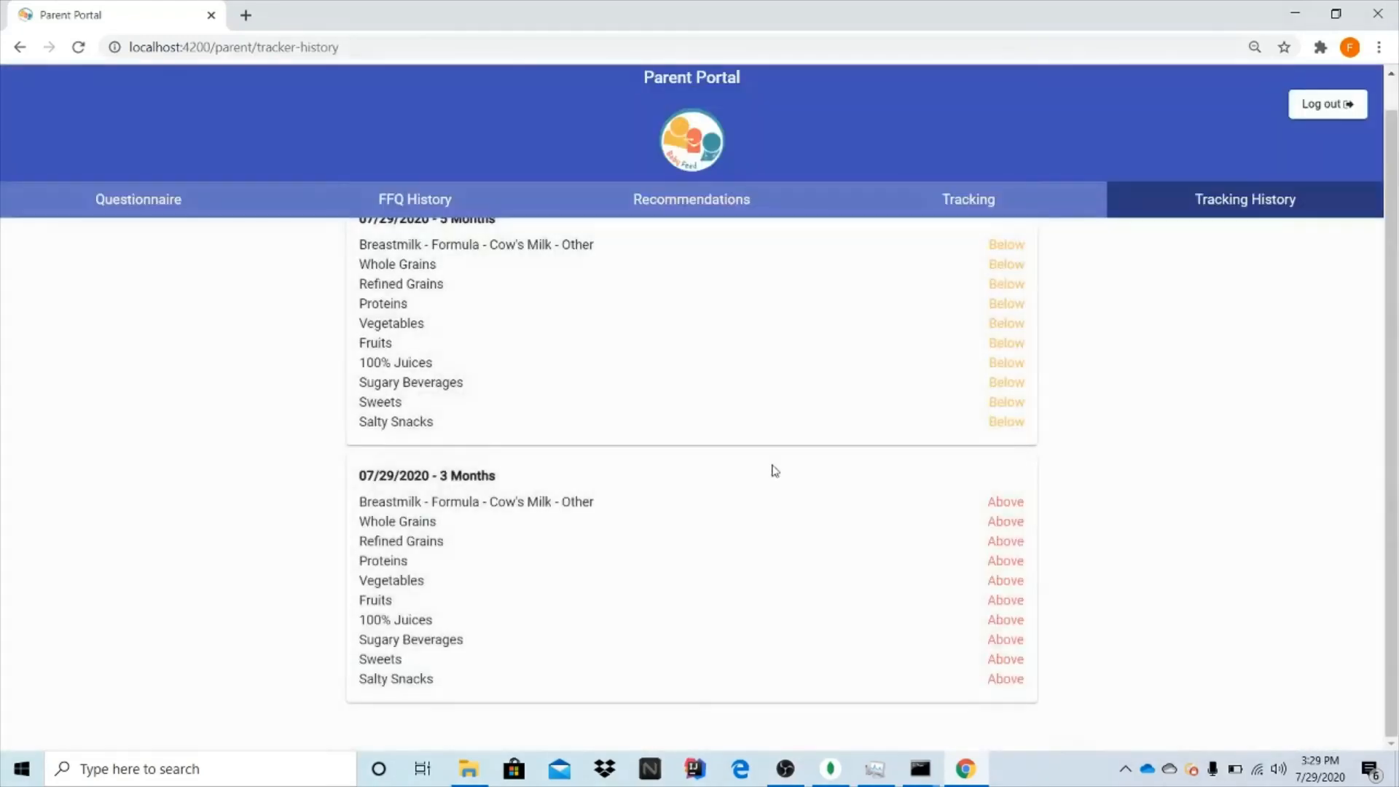
- Log out of the Parent Portal and log back in as clinician2 with the account password
left_click(1316, 104)
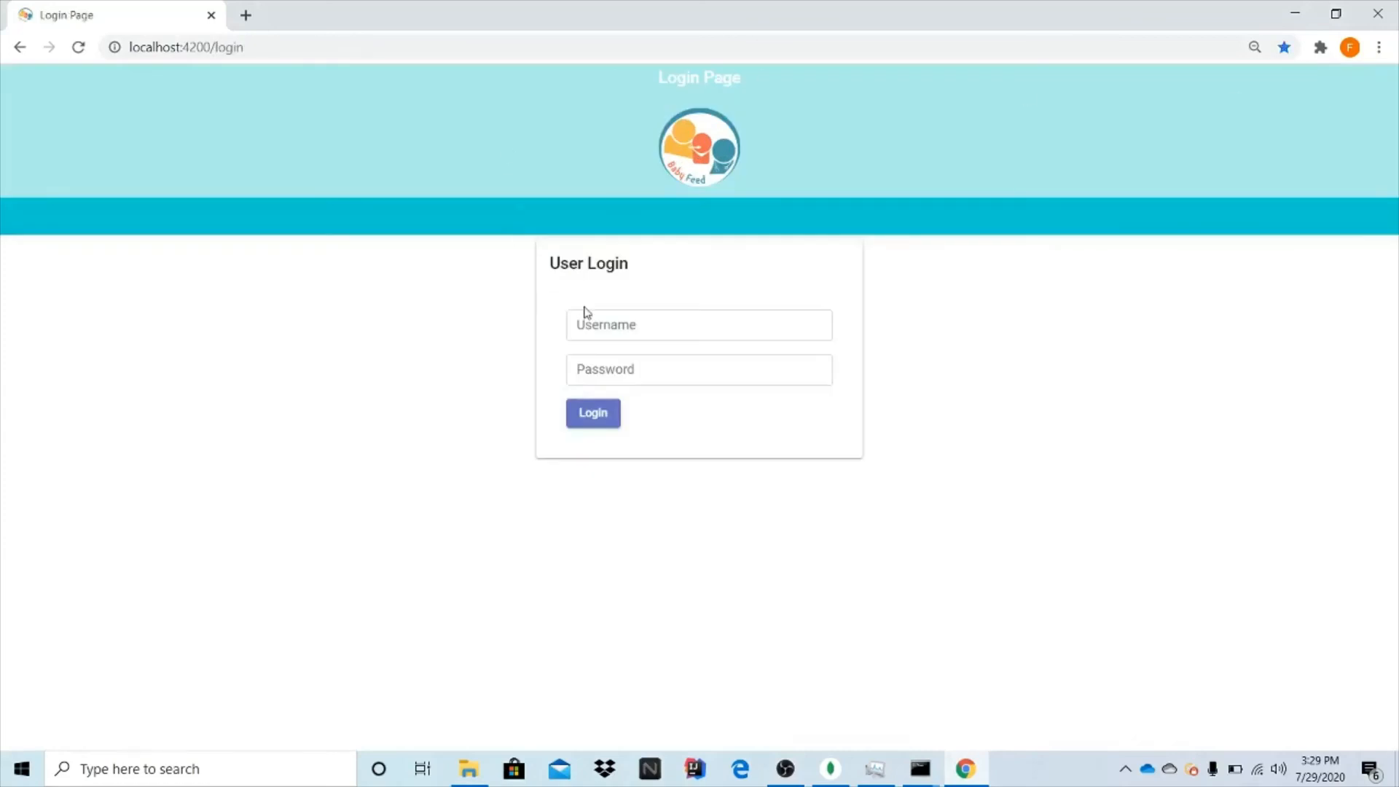
left_click(604, 329)
type("d")
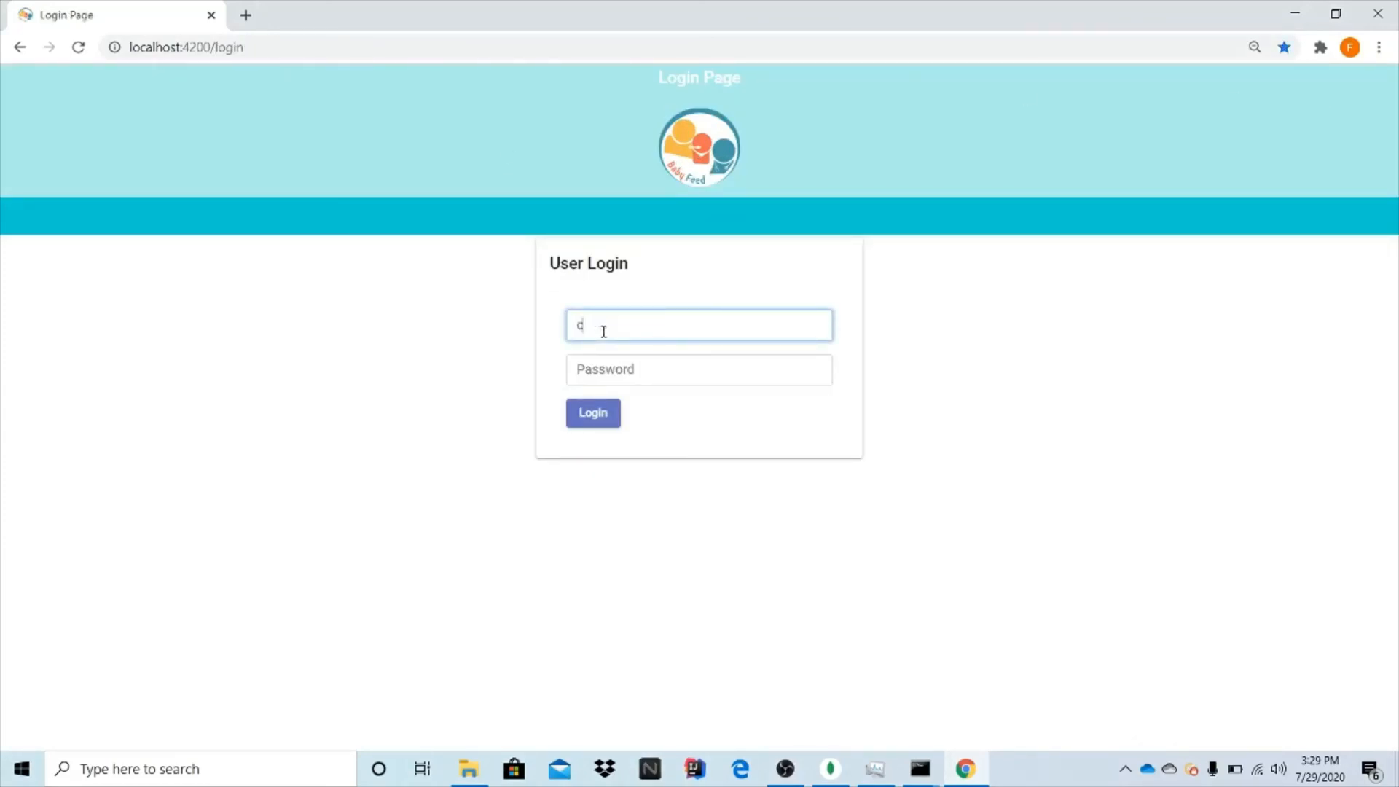
type("linician2")
key("Tab")
type("c")
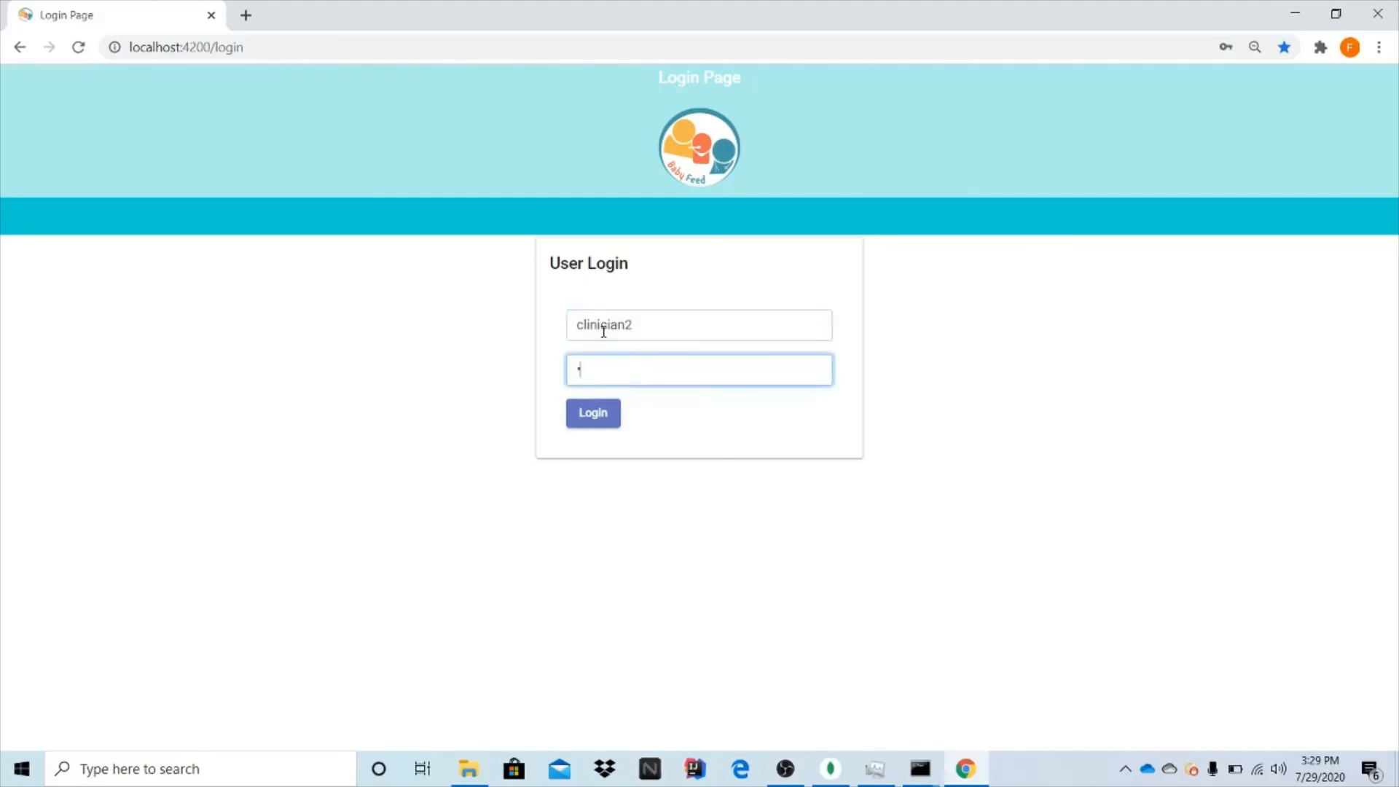
key("Return")
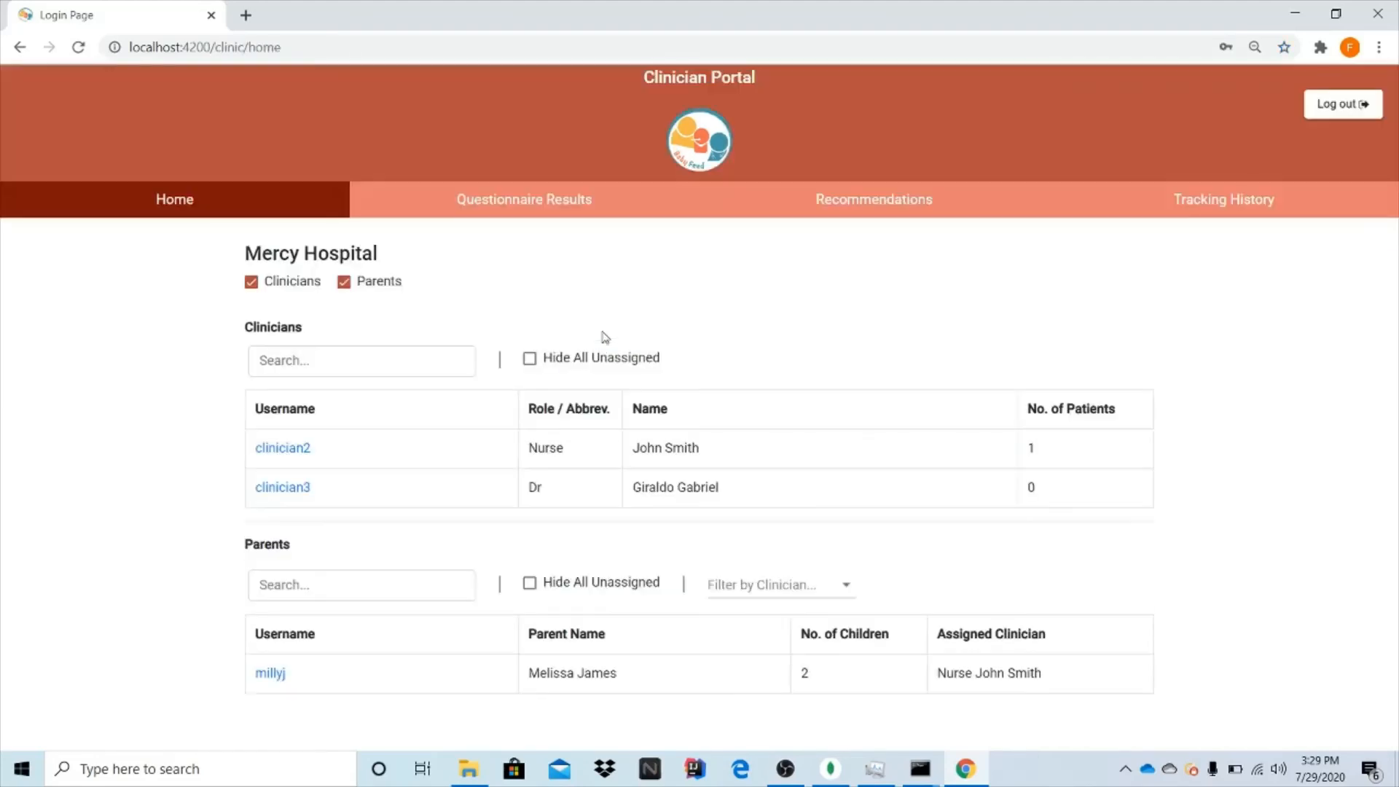
- Examine the date, infant age and food category indicators of the 5-month-old's entry in the clinician's Tracking History
left_click(1181, 201)
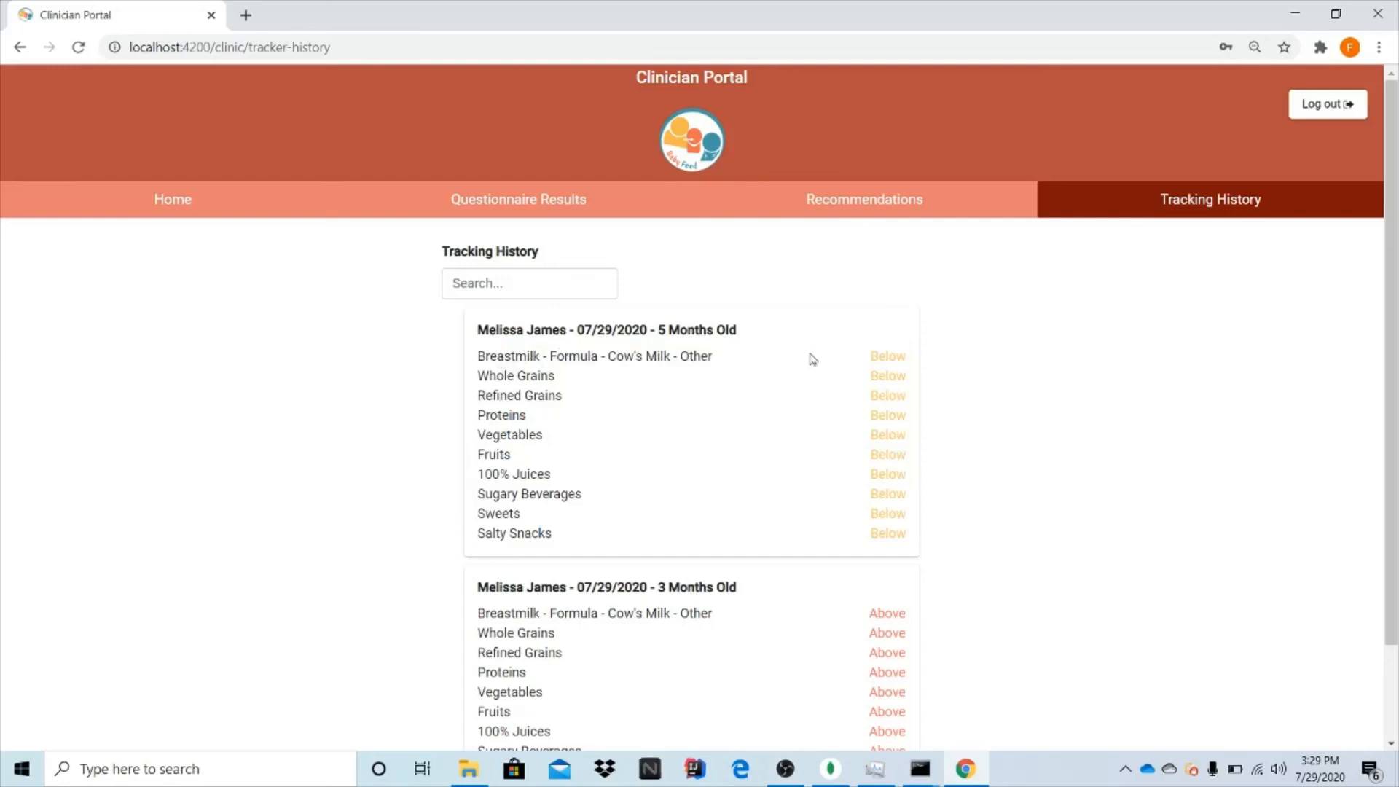
left_click_drag(577, 331, 738, 336)
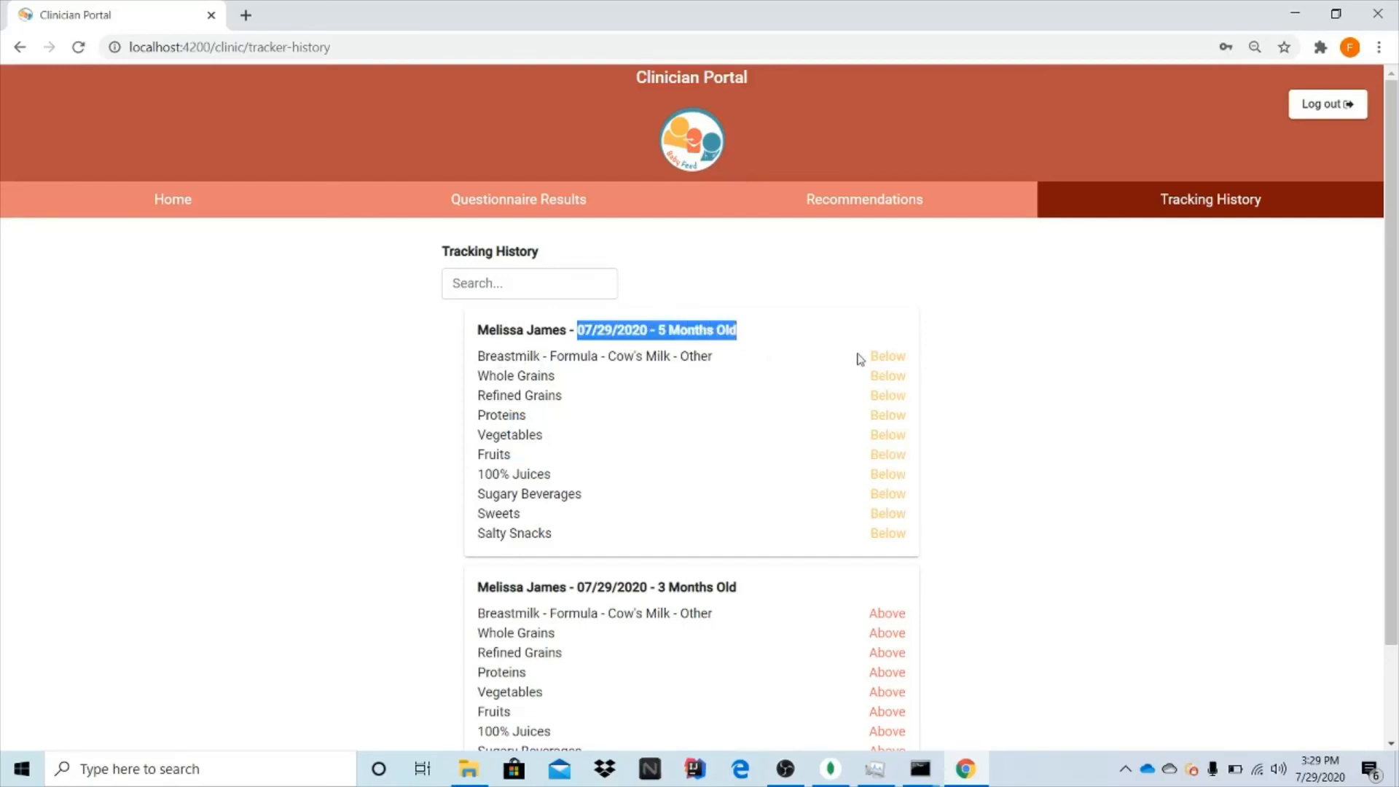
left_click_drag(864, 357, 901, 433)
left_click(917, 537)
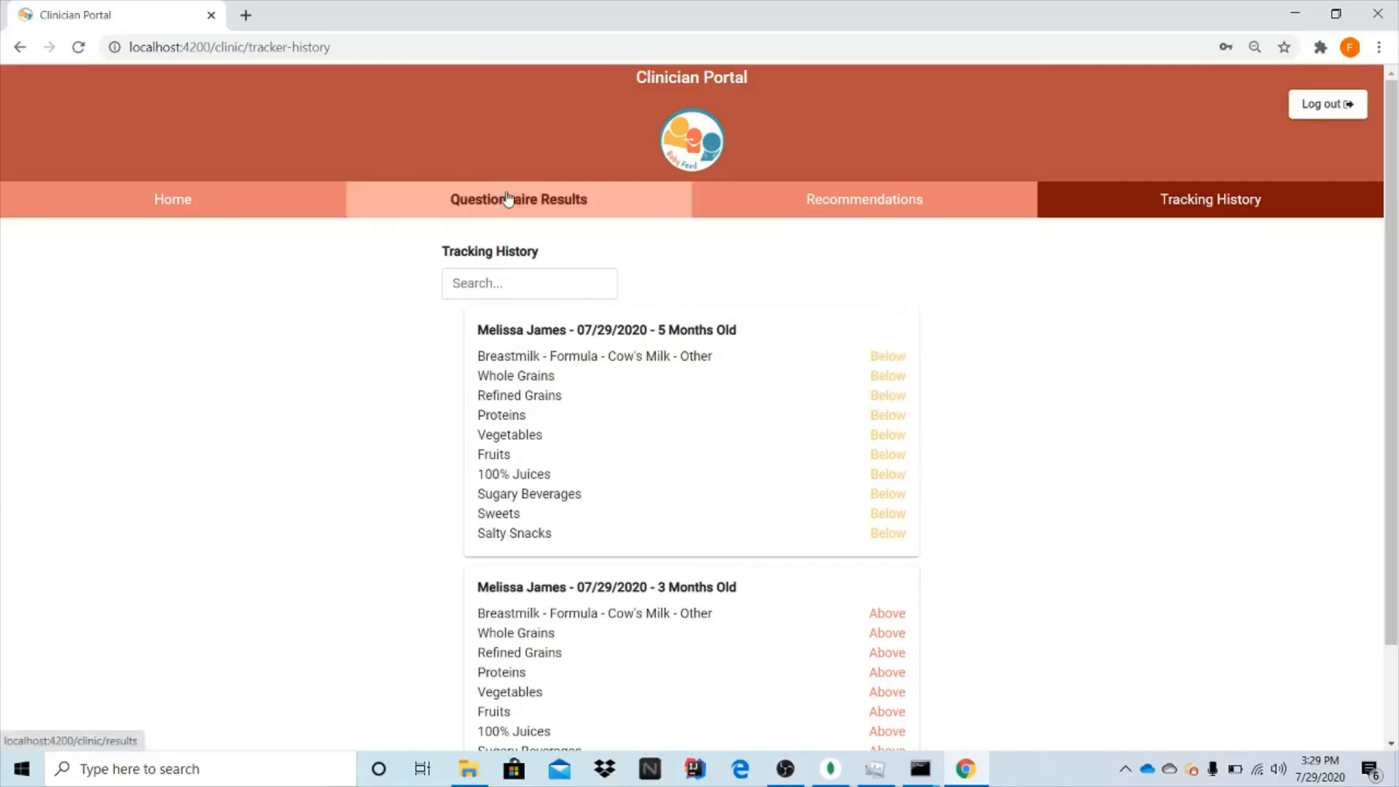
- Revisit the Clinician Portal's Home, Questionnaire Results and Recommendations pages
left_click(167, 201)
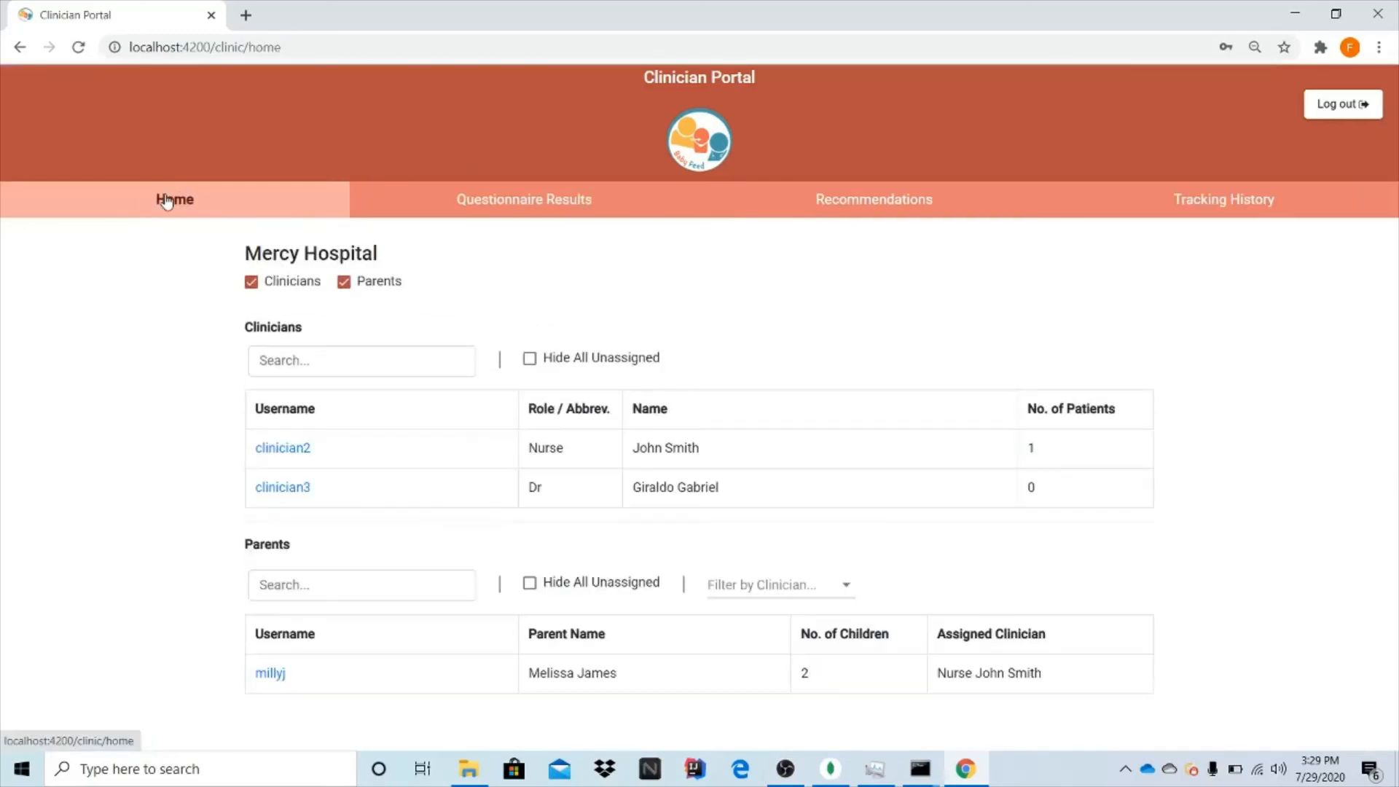
left_click(485, 204)
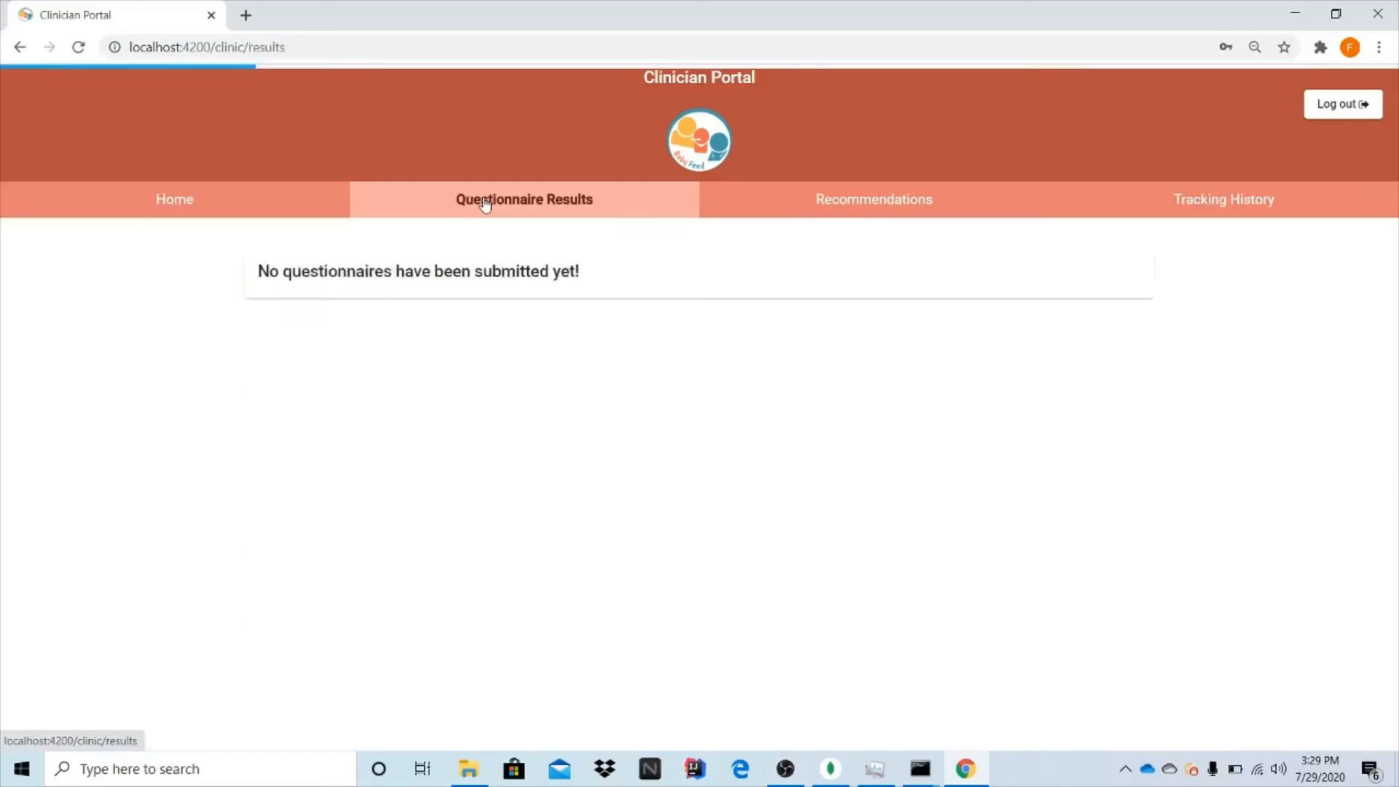
left_click(777, 203)
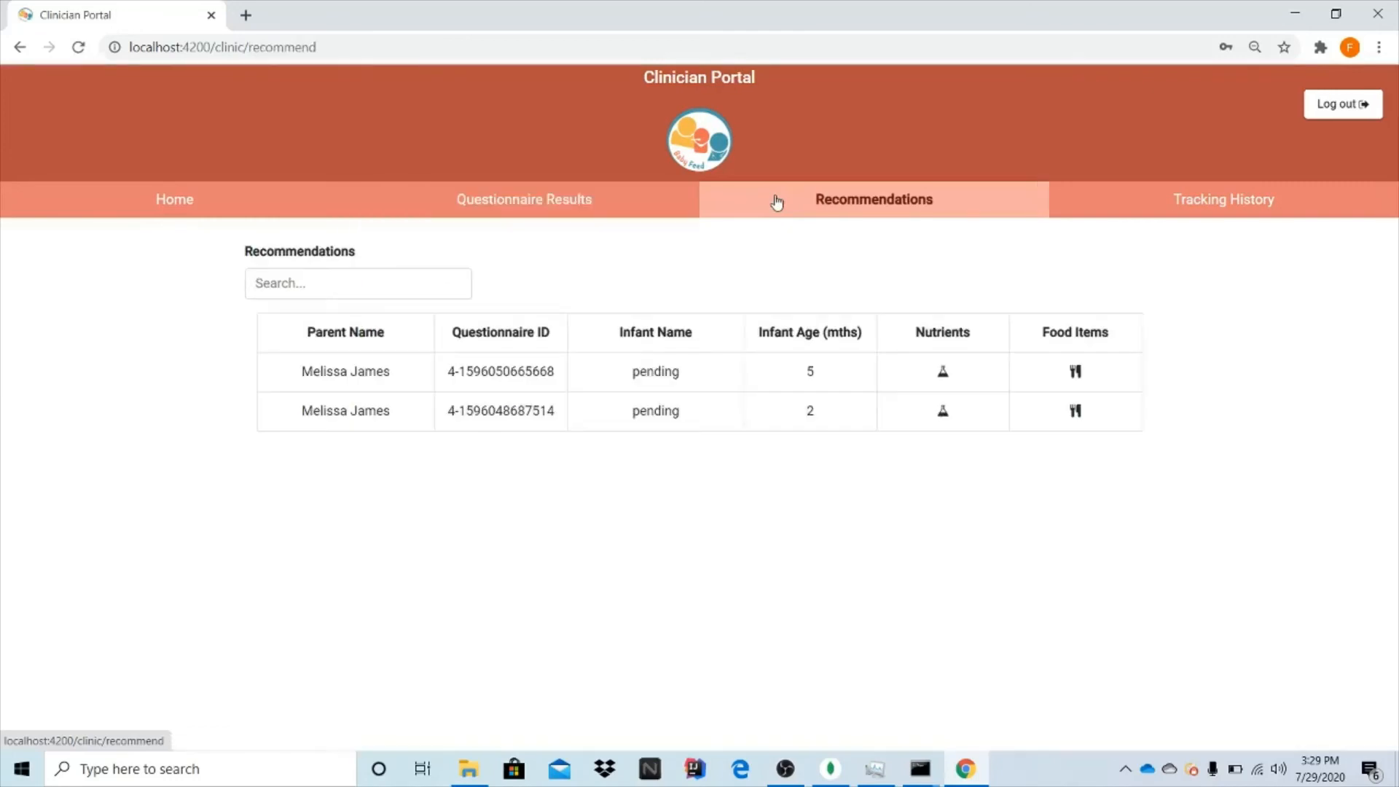